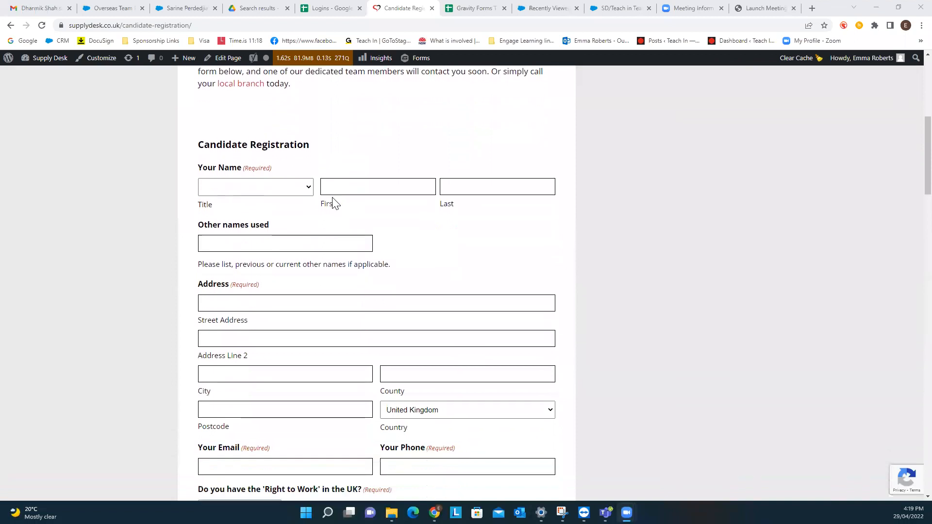
Review the questions on the Candidate Registration form, from the name and address fields to work availability
scroll(335, 203, "down", 5)
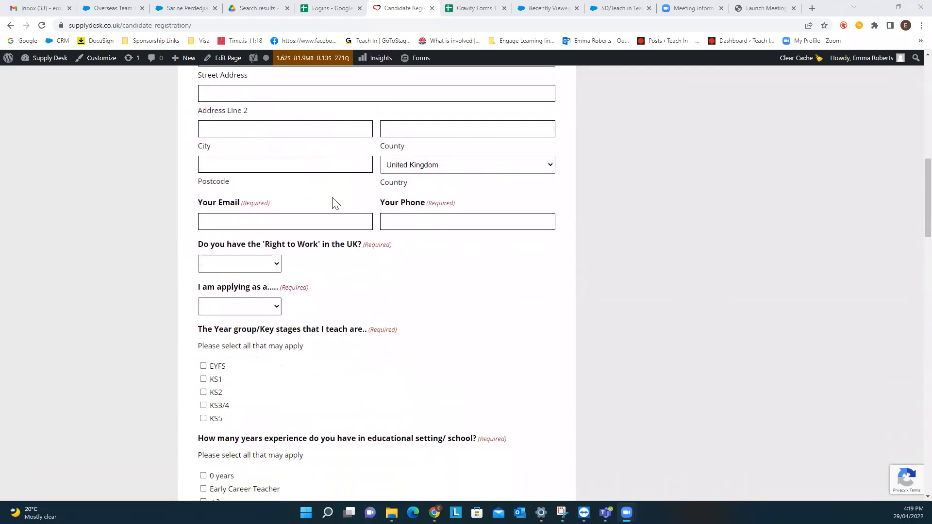
scroll(314, 263, "down", 1)
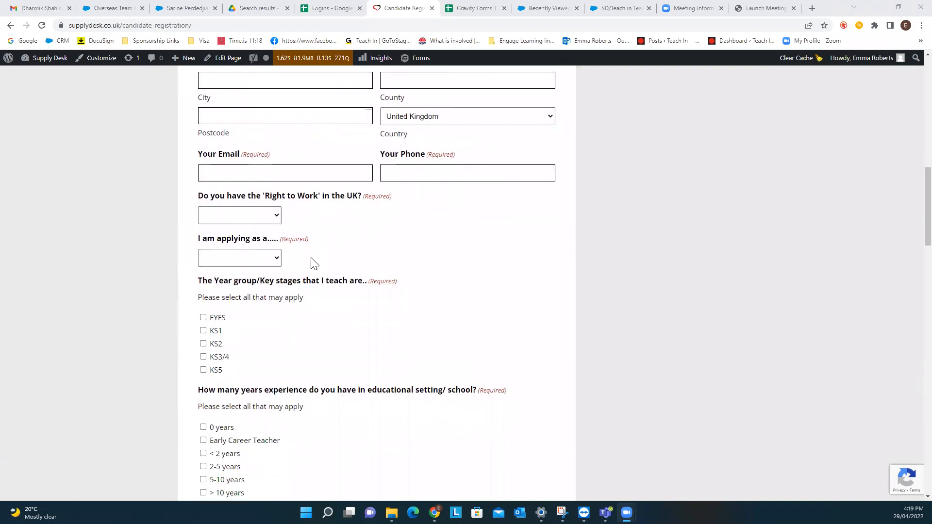
scroll(314, 264, "down", 7)
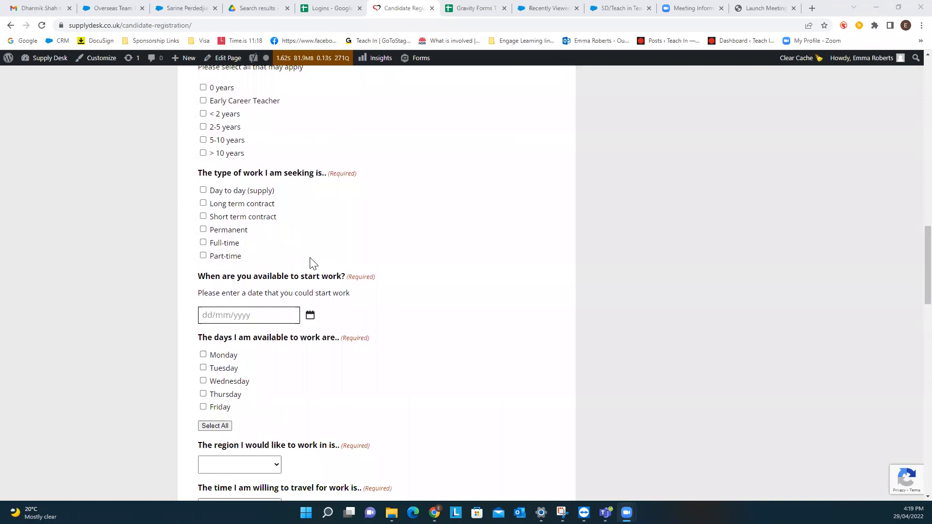
scroll(313, 264, "up", 14)
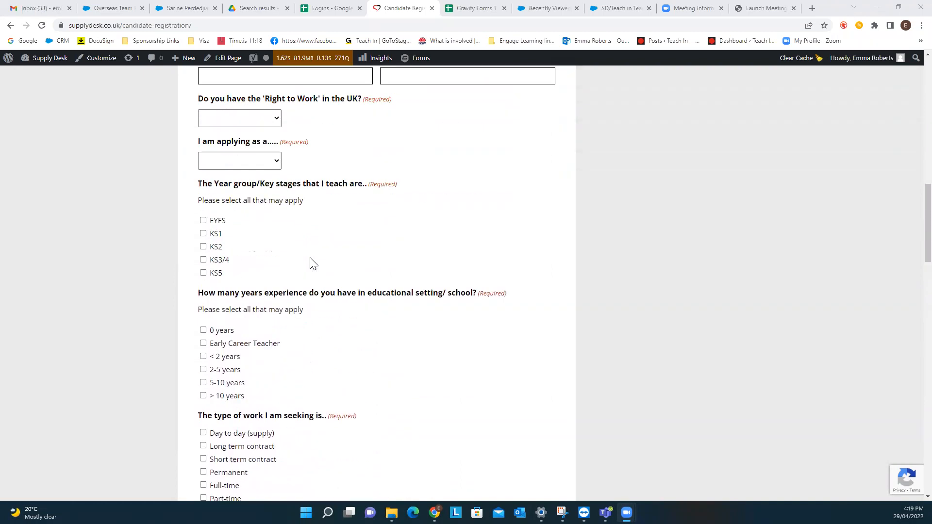
scroll(313, 264, "up", 4)
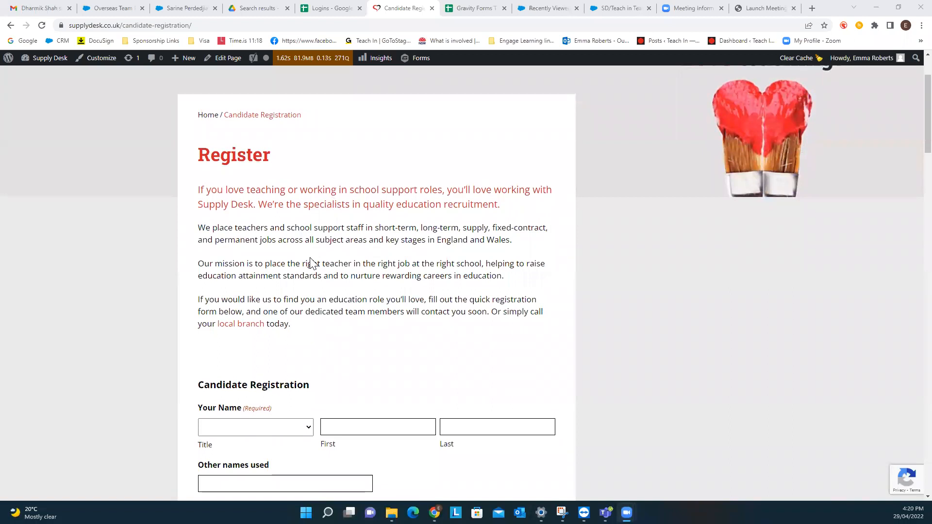
scroll(313, 264, "down", 3)
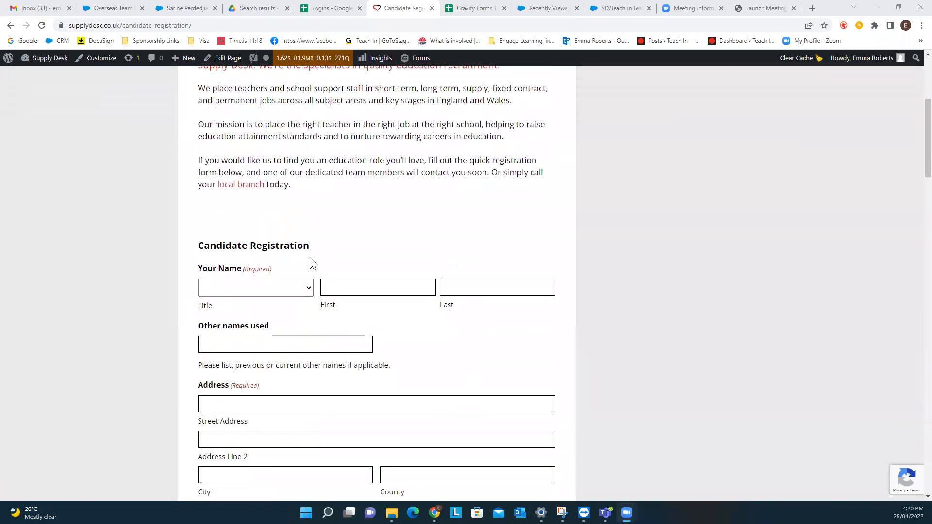
scroll(313, 264, "up", 4)
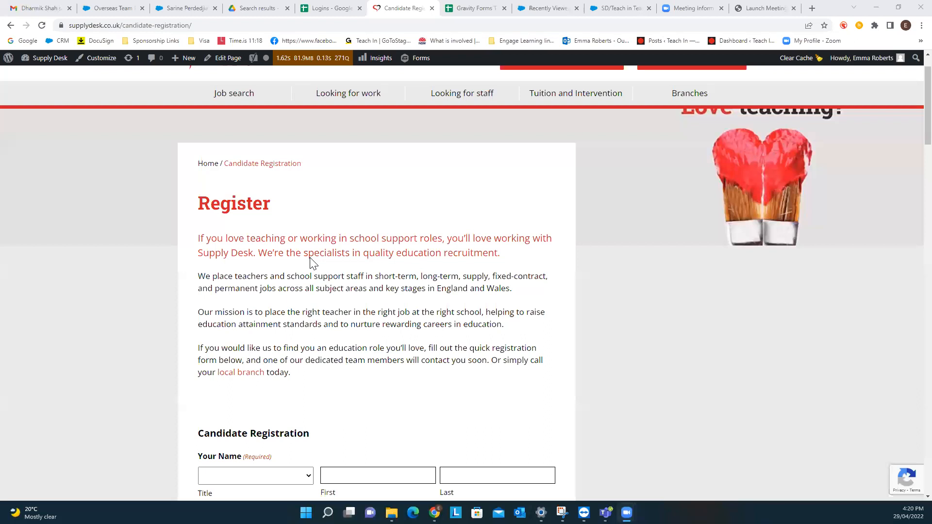
View the candidate's person record in Salesforce, then return to the name section of the Candidate Registration form
left_click(190, 11)
scroll(291, 168, "up", 10)
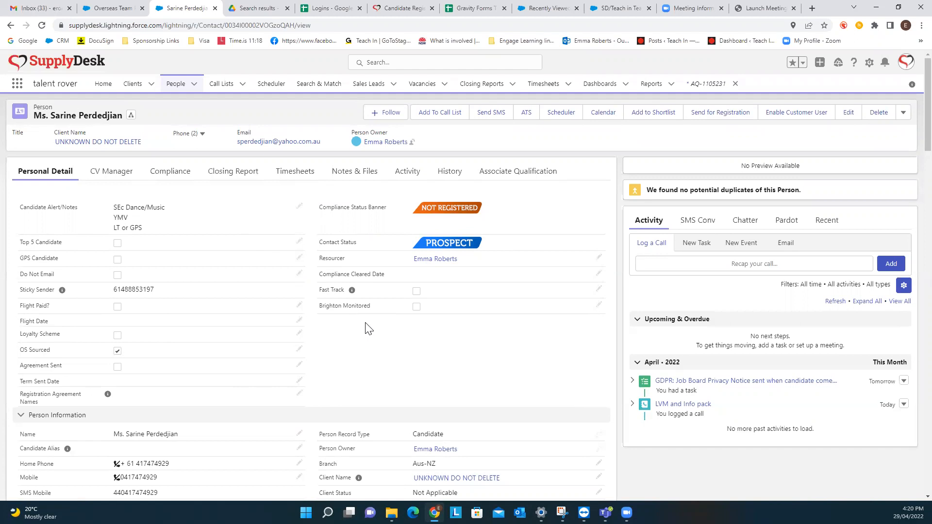
left_click(403, 8)
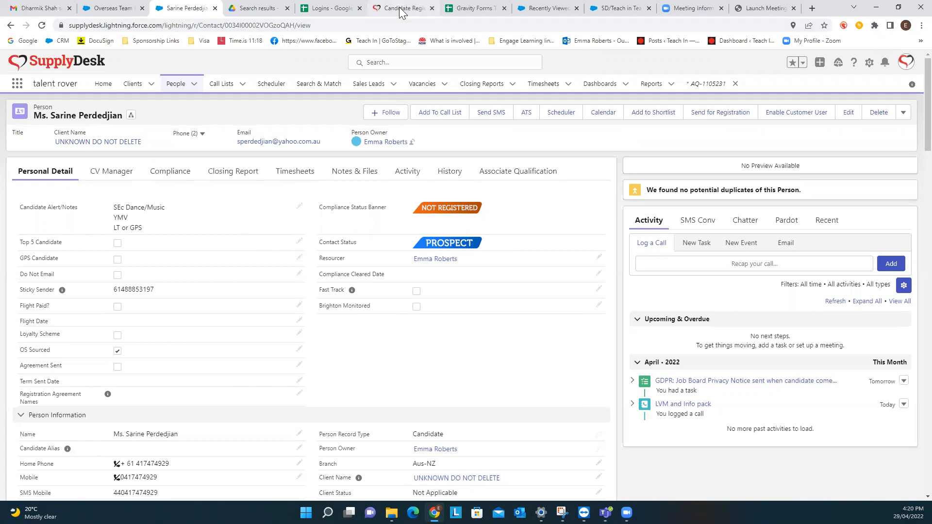
scroll(268, 325, "down", 1)
scroll(265, 343, "down", 3)
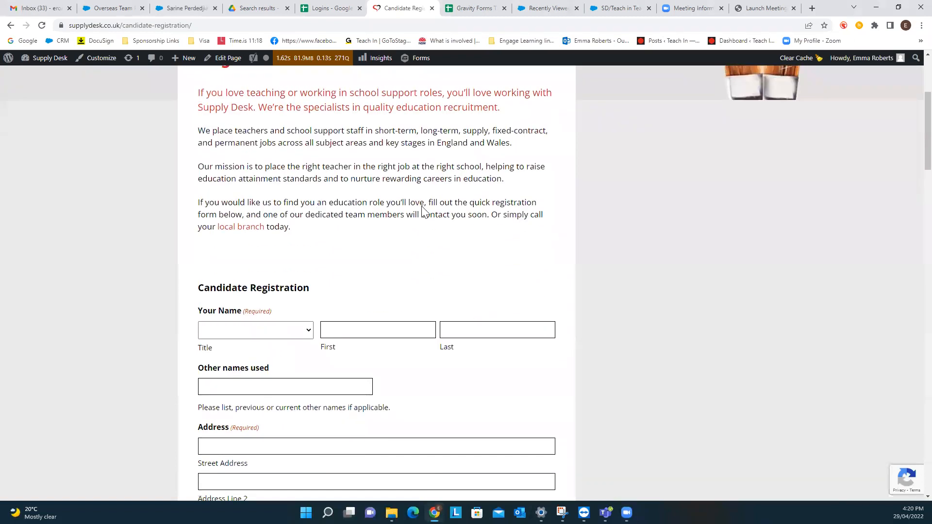
Review the column headings and Title-to-Salutation mapping in the Gravity Forms TR Integration sheet, and check the candidate's person record
left_click(473, 10)
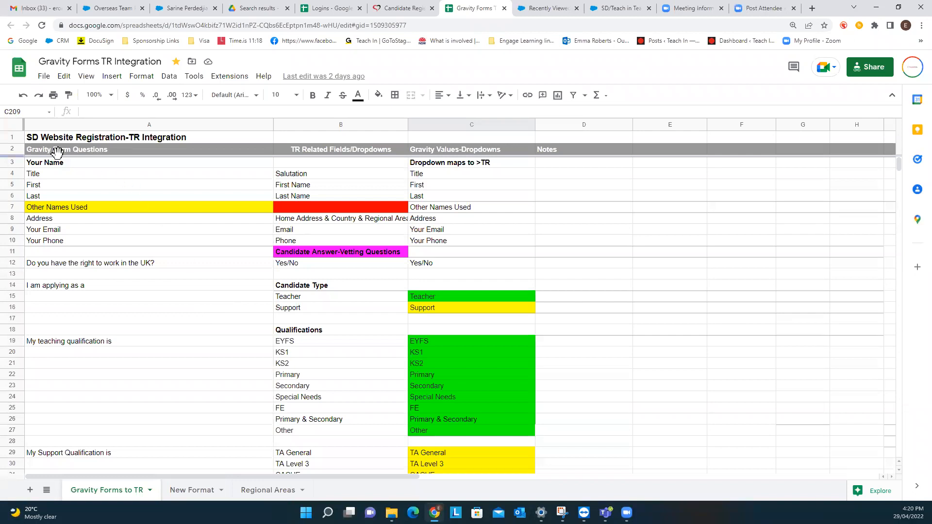
left_click(325, 152)
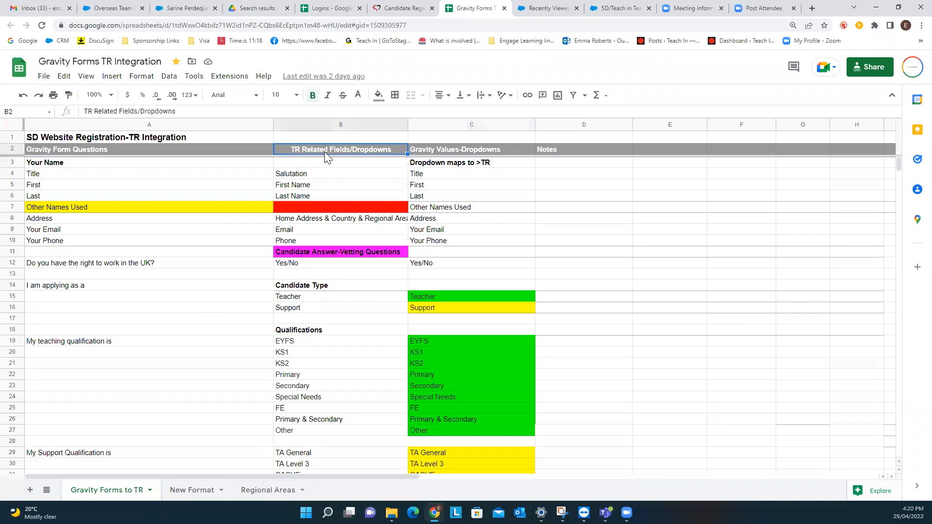
left_click(480, 151)
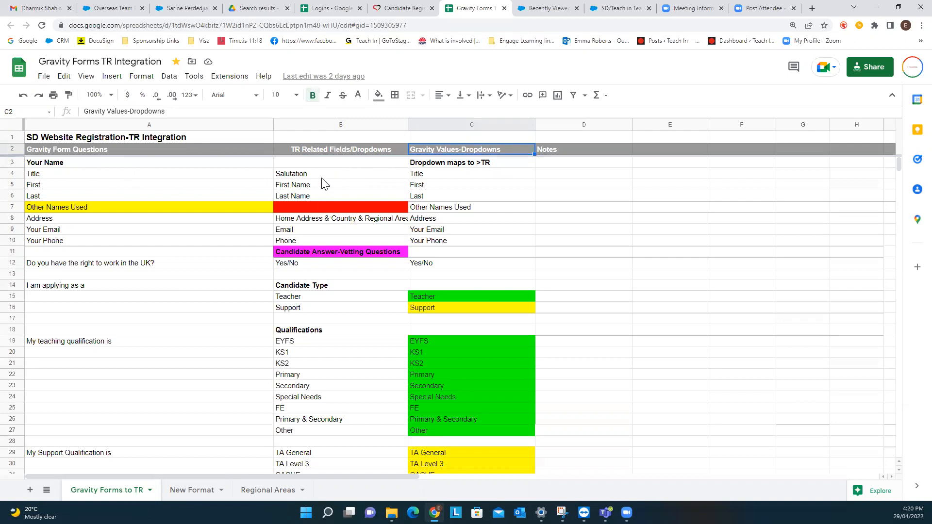
left_click(113, 176)
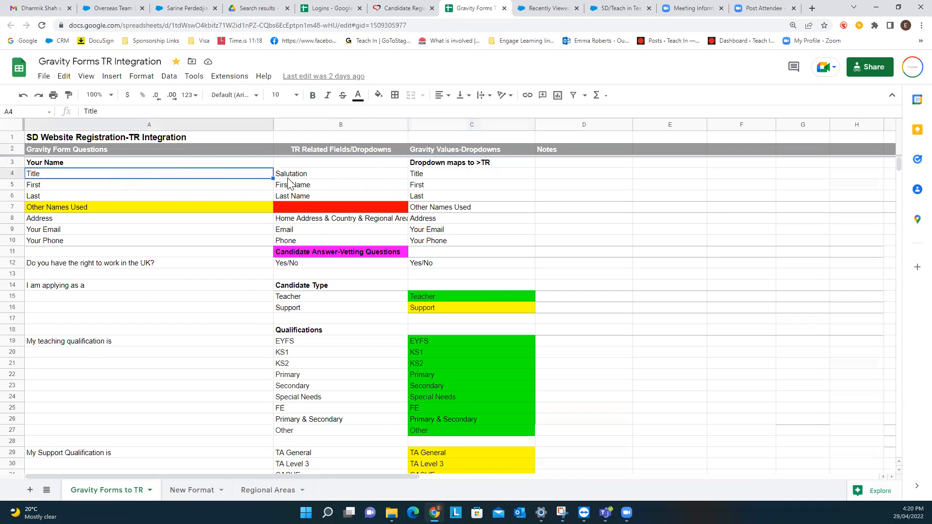
left_click(325, 181)
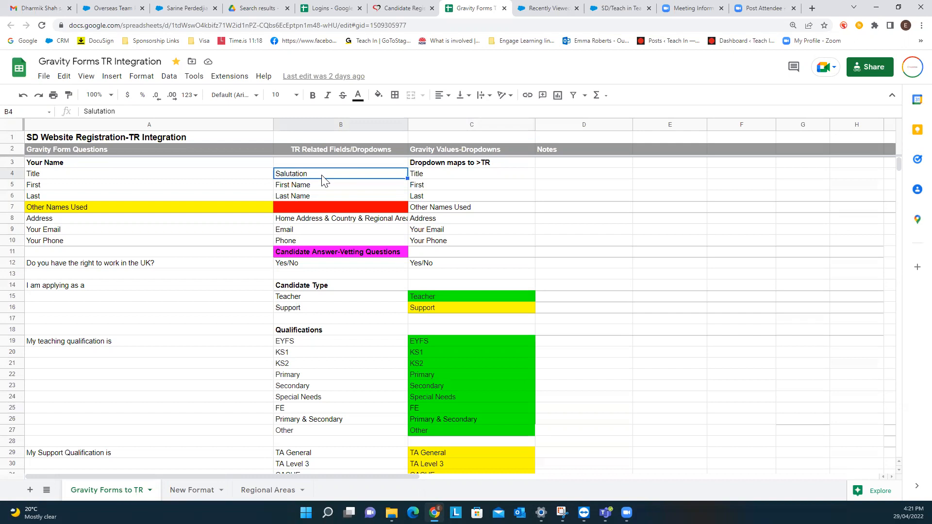
left_click(187, 8)
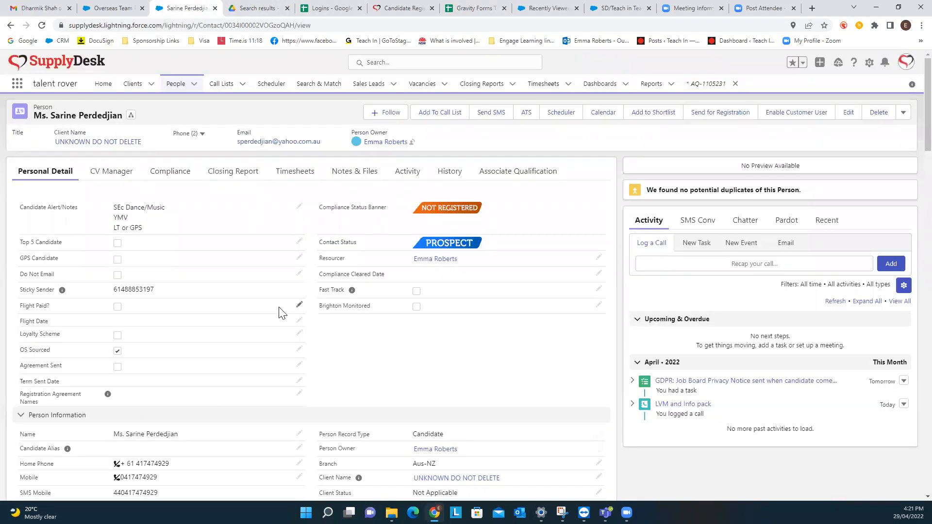
scroll(285, 315, "down", 1)
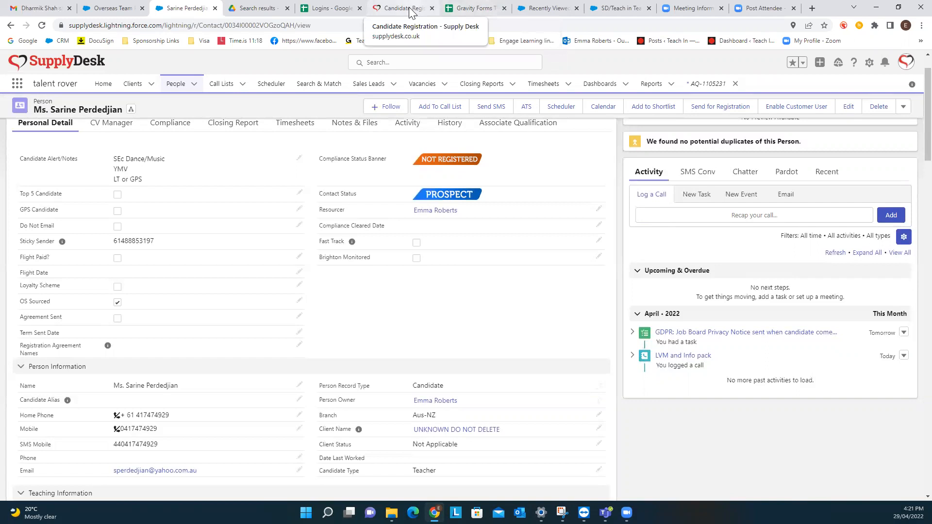
In the Gravity Forms TR Integration sheet, compare the Title, First and Last questions with their related TR fields in rows 4 to 6
left_click(476, 11)
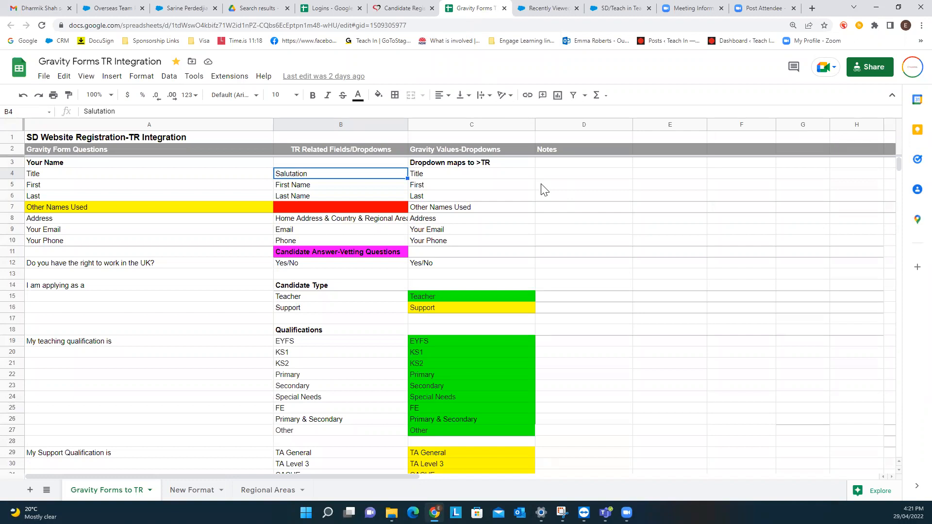
left_click(112, 181)
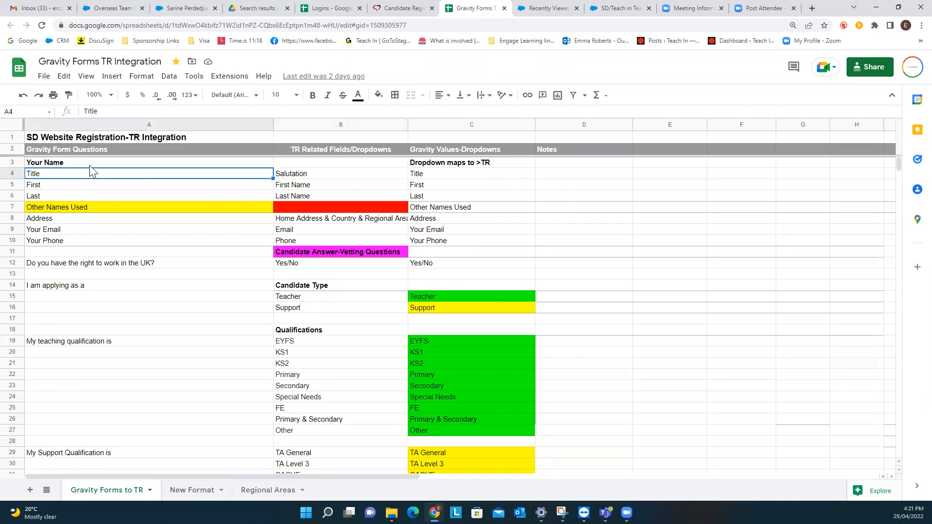
left_click(89, 165)
left_click(87, 177)
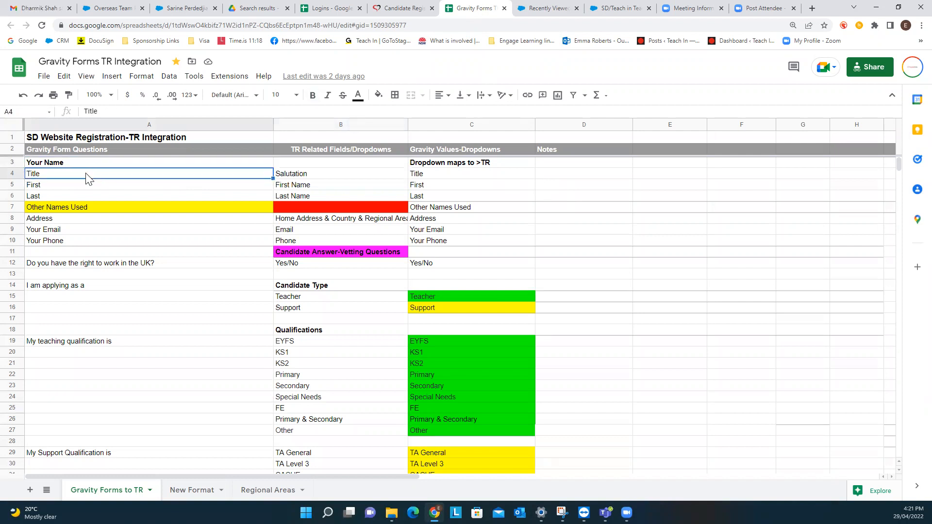
left_click(287, 179)
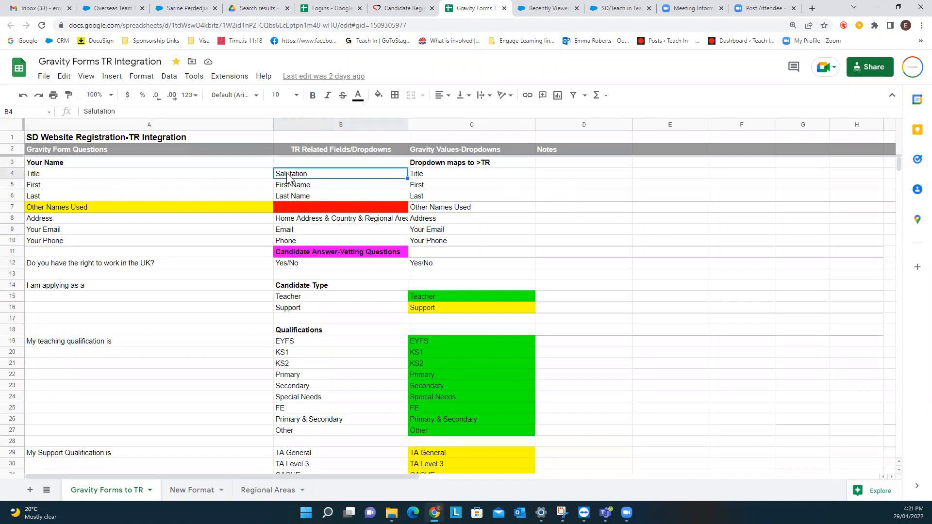
left_click(186, 187)
left_click(284, 189)
left_click(203, 198)
left_click(307, 198)
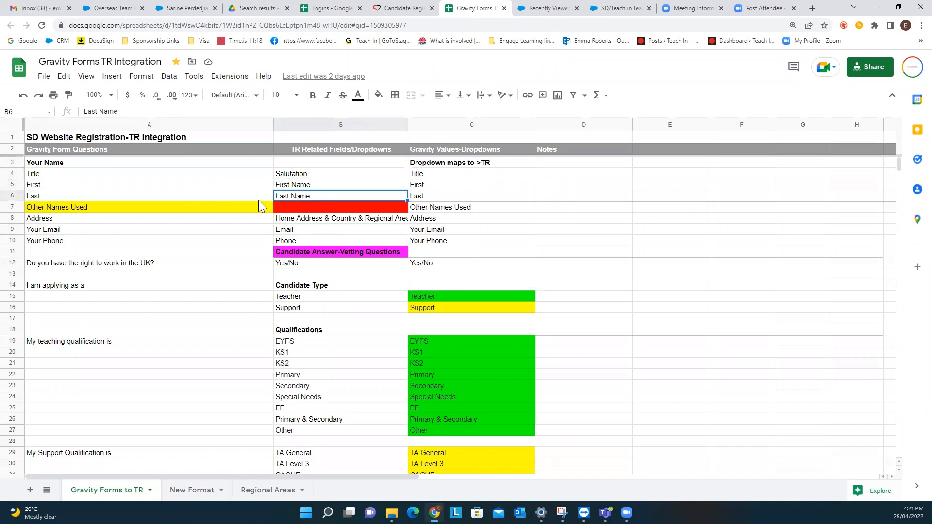
Enter "Add in" as the related TR field for Other Names Used in cell B7
left_click(91, 207)
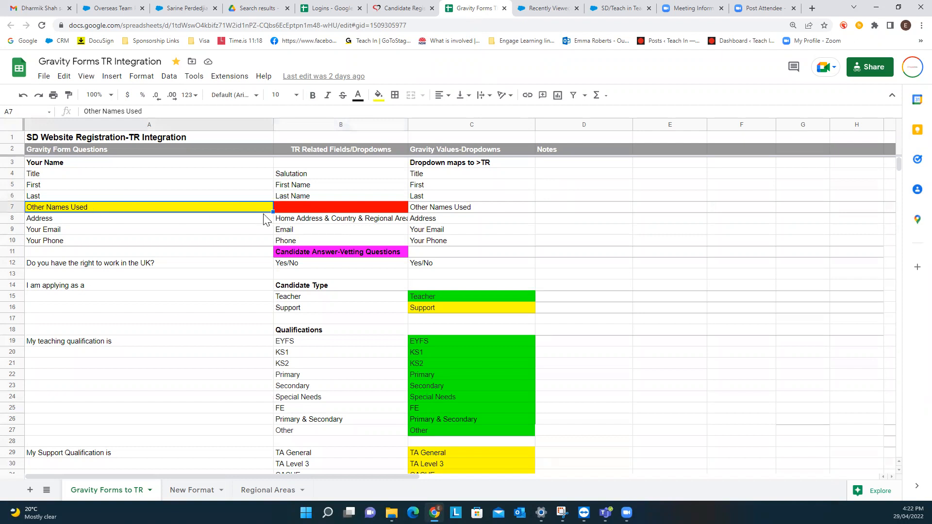
left_click(307, 205)
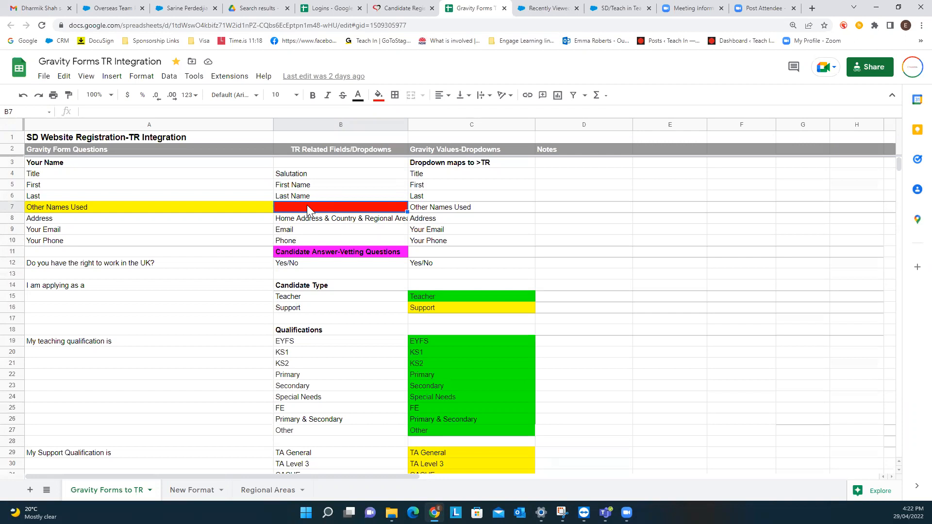
type("Add In")
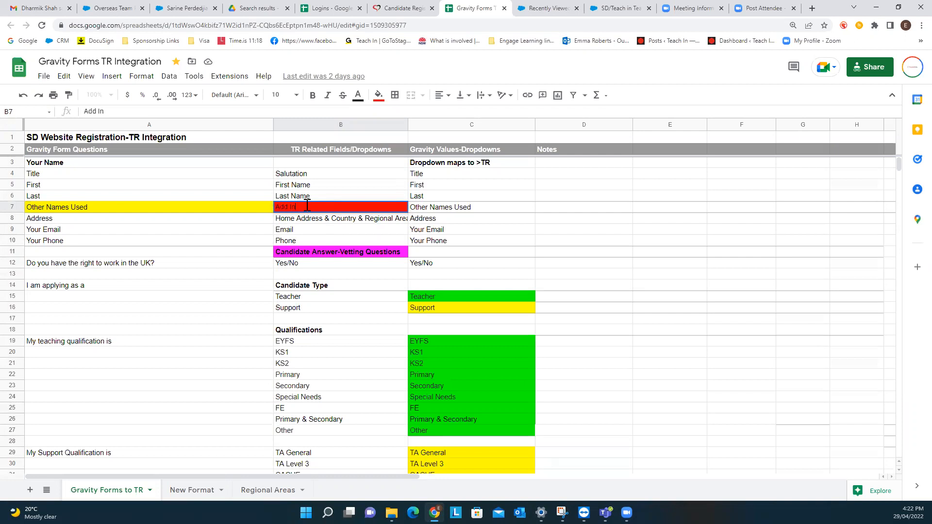
left_click(489, 194)
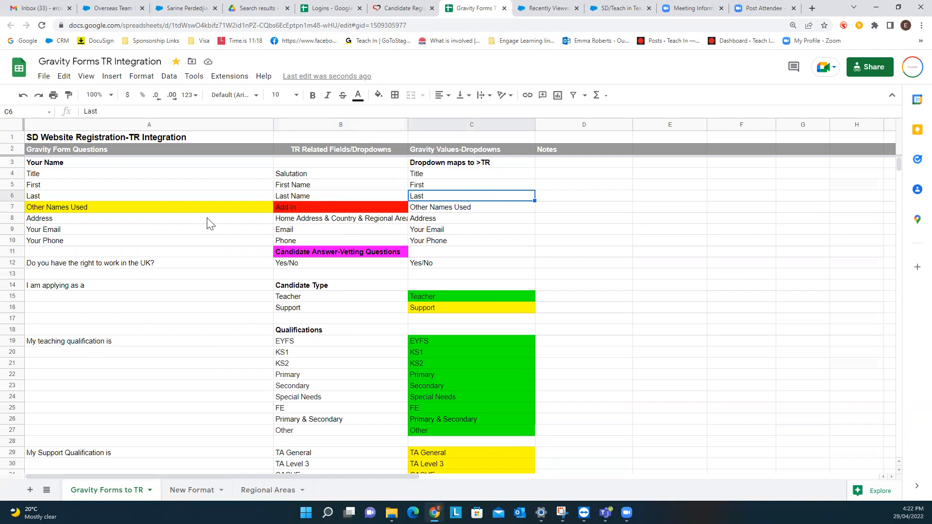
Check the Address mapping in row 8 and open the Address Information of the candidate's Salesforce record for editing
left_click(171, 224)
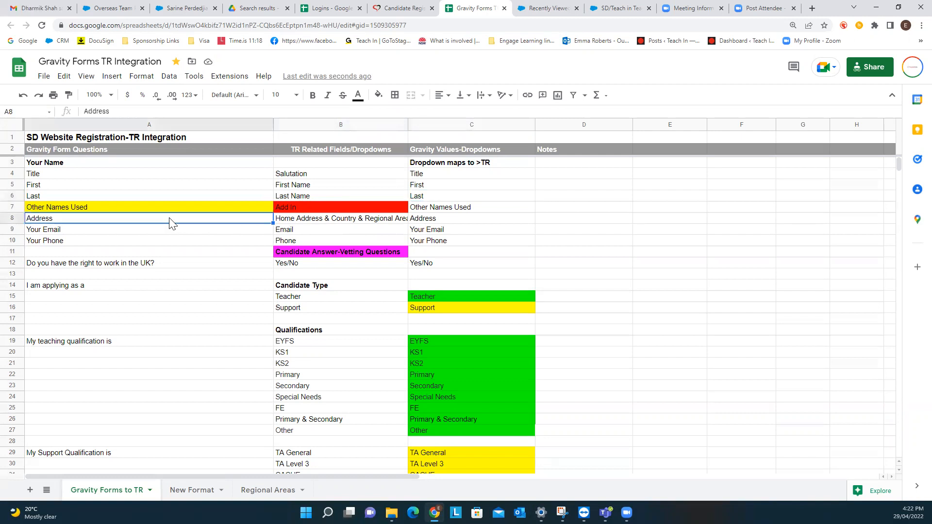
left_click(304, 224)
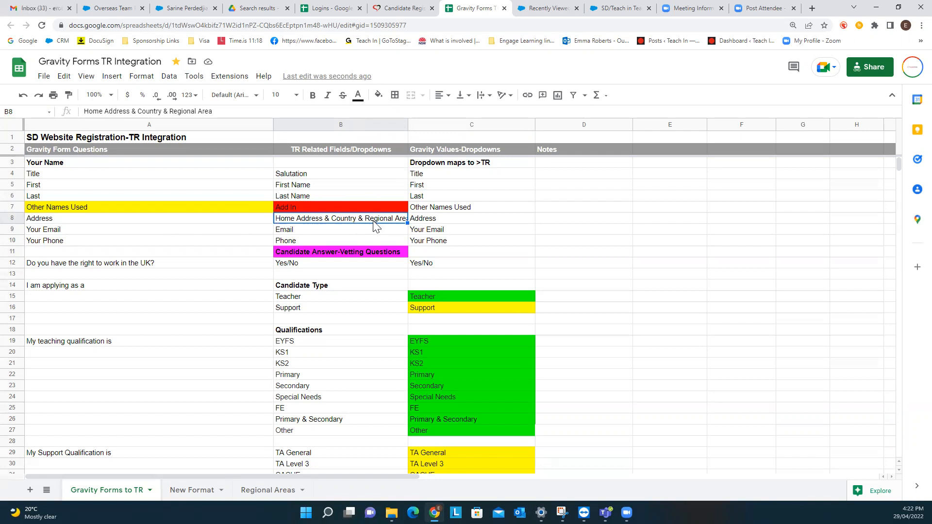
left_click(186, 9)
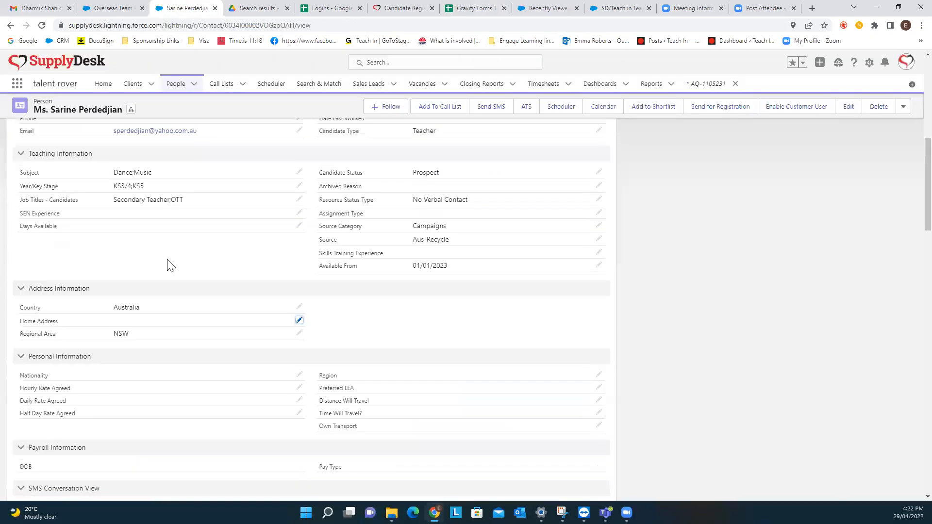
left_click(299, 308)
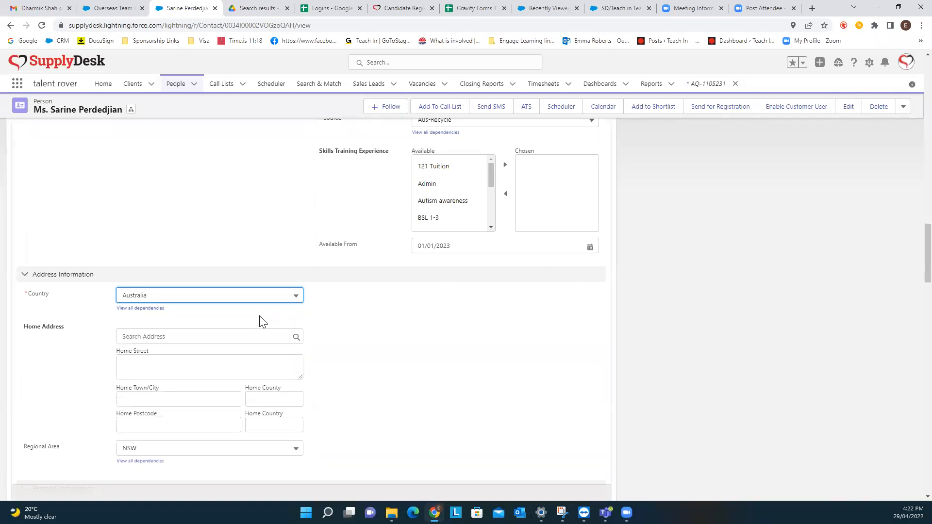
scroll(261, 322, "down", 2)
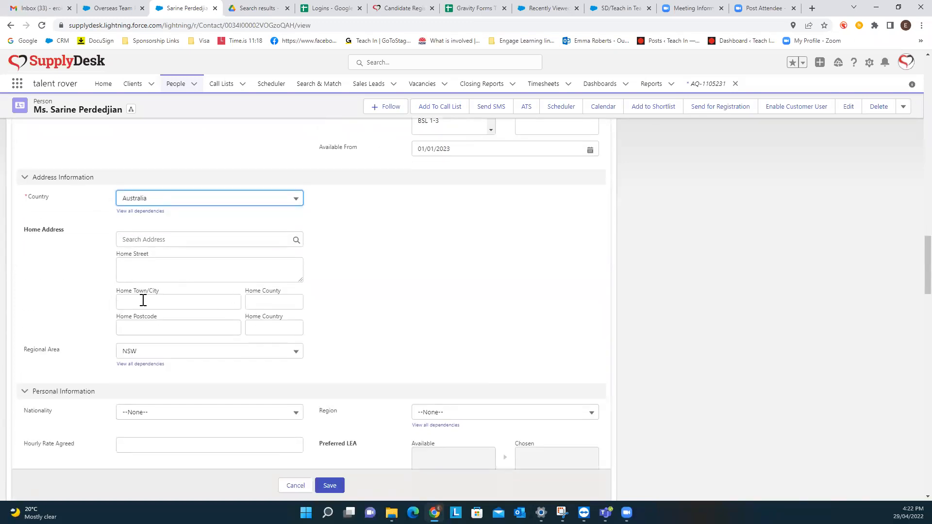
left_click(144, 326)
left_click(94, 316)
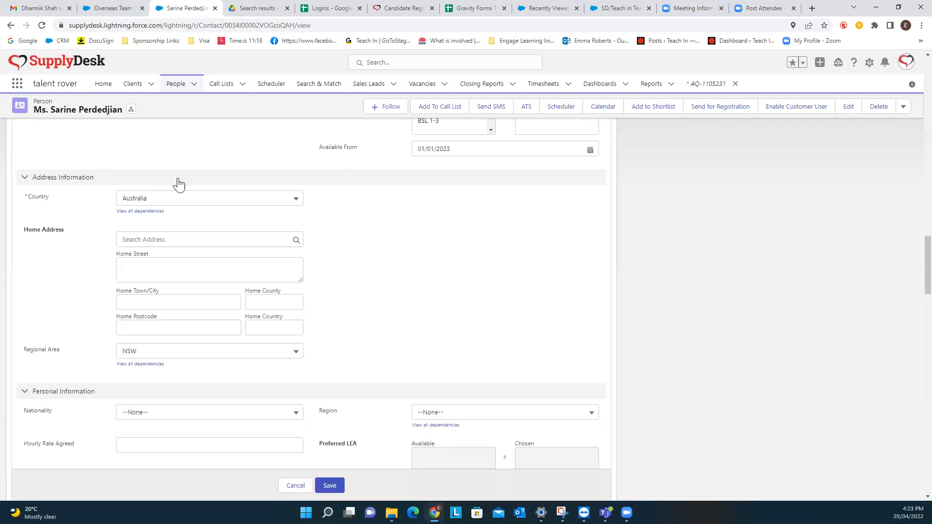
Compare the address fields on the Candidate Registration form with the home address fields in the candidate's Salesforce record
left_click(402, 10)
scroll(265, 209, "down", 5)
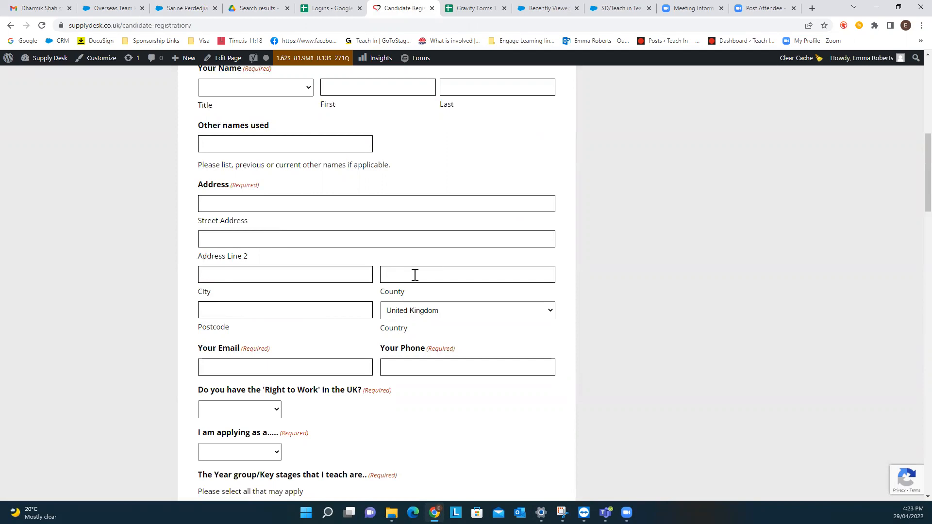
left_click(178, 8)
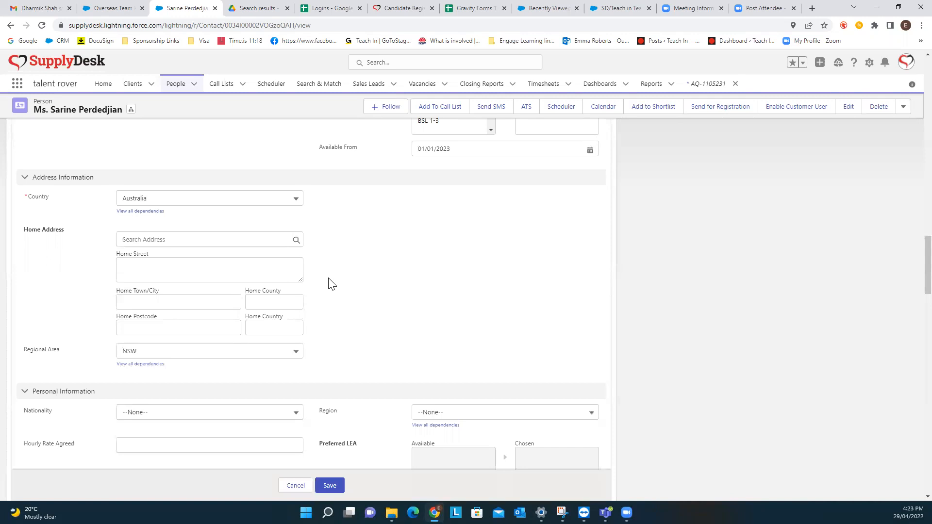
scroll(332, 284, "up", 1)
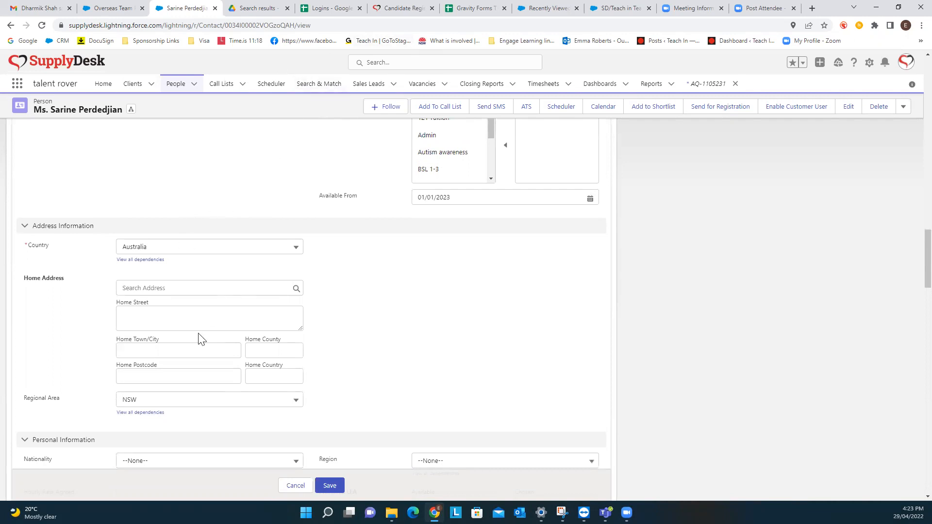
Recheck the address and country questions on the Candidate Registration form against the Address Information section of the candidate's Salesforce record
left_click(402, 9)
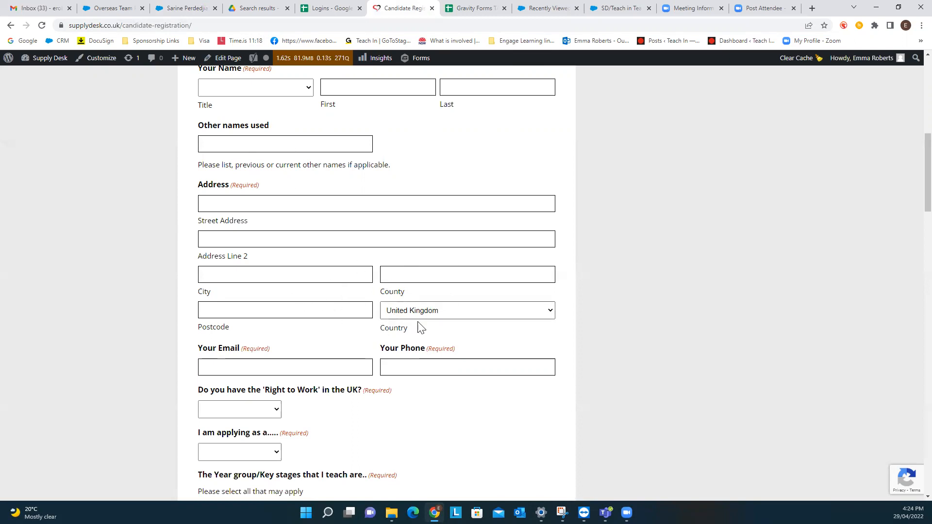
mouse_move(421, 58)
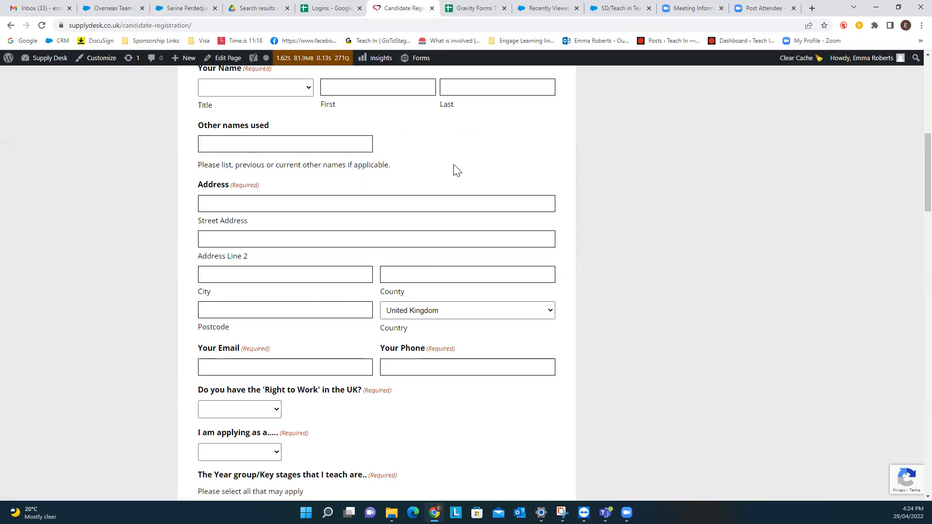
left_click(181, 12)
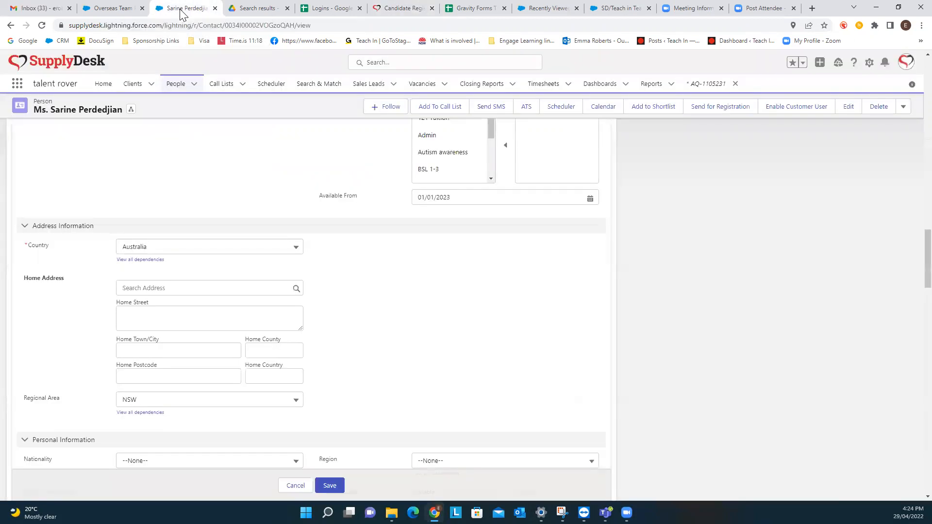
In the Gravity Forms TR Integration sheet, check the Your Email and Your Phone questions against their related TR fields in rows 9 and 10
left_click(474, 9)
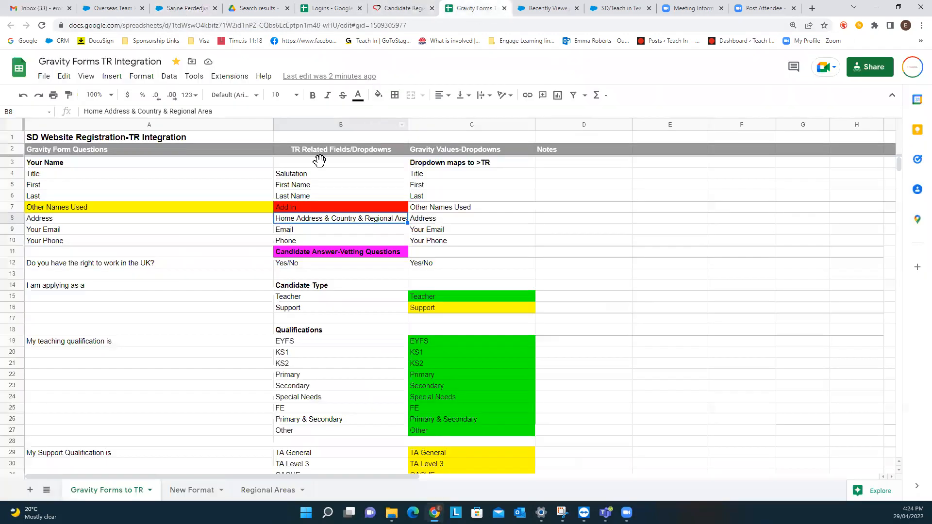
left_click(76, 231)
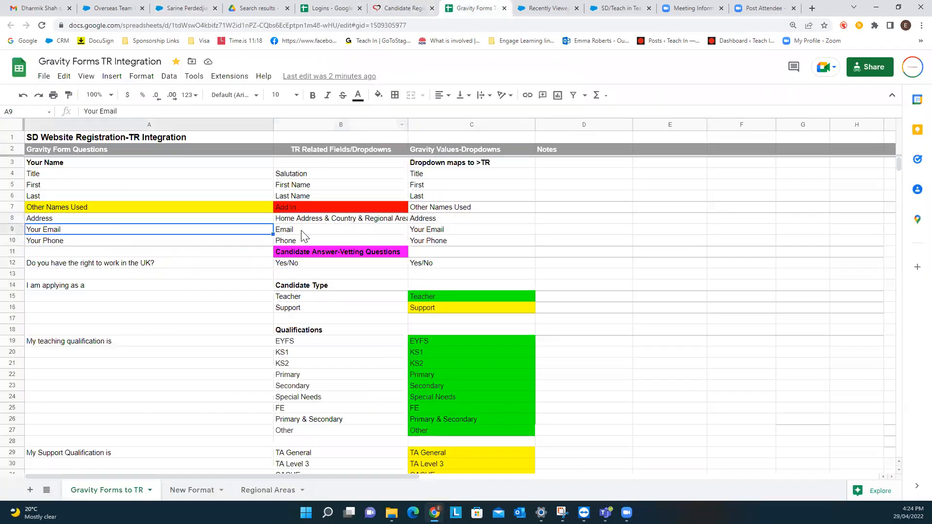
key("Down")
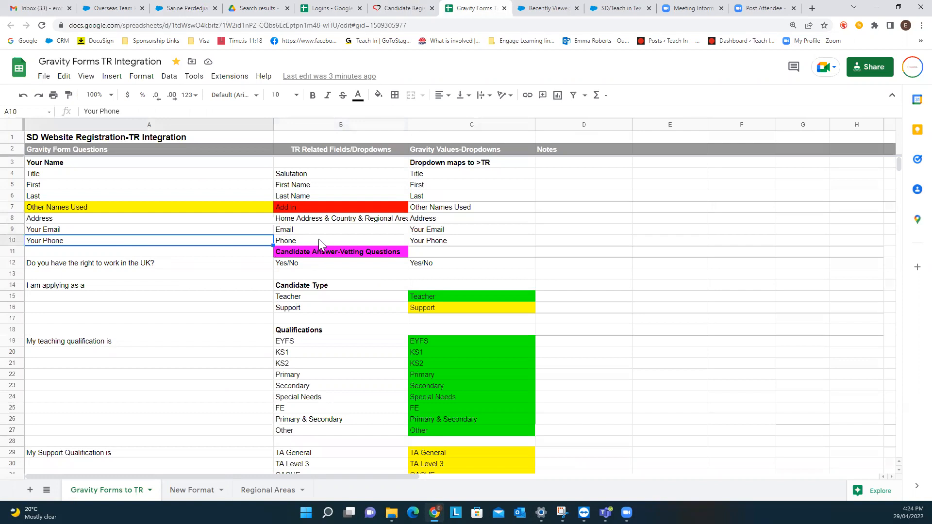
left_click(319, 240)
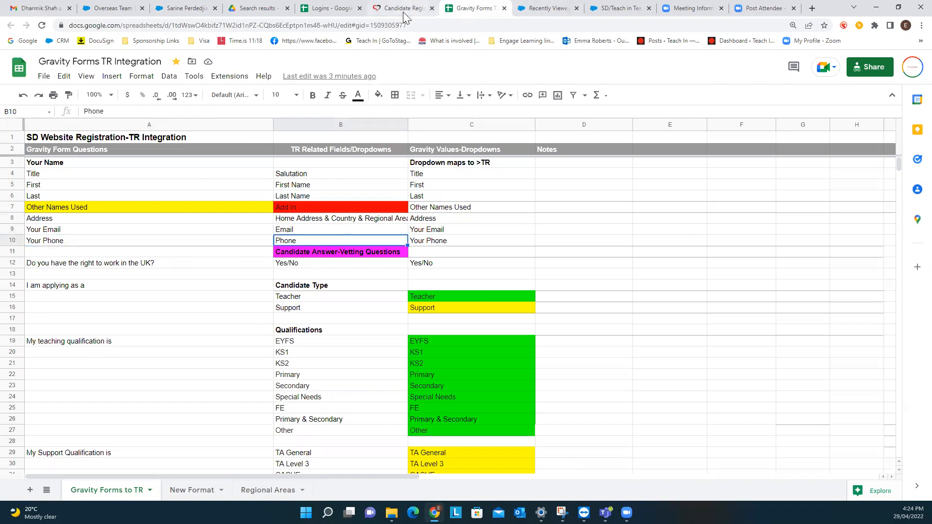
Discard the open edit of the candidate's Salesforce record and examine the phone, mobile and email fields under Person Information
left_click(178, 9)
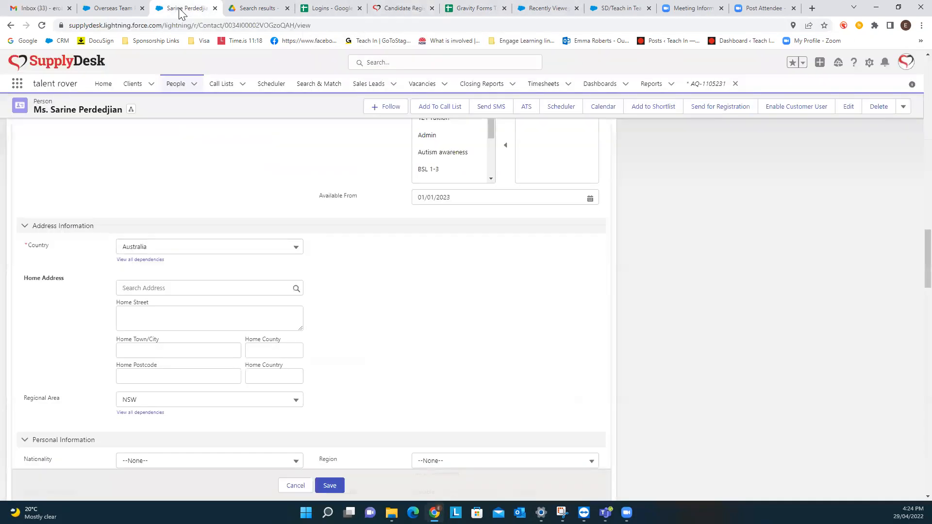
scroll(165, 331, "up", 5)
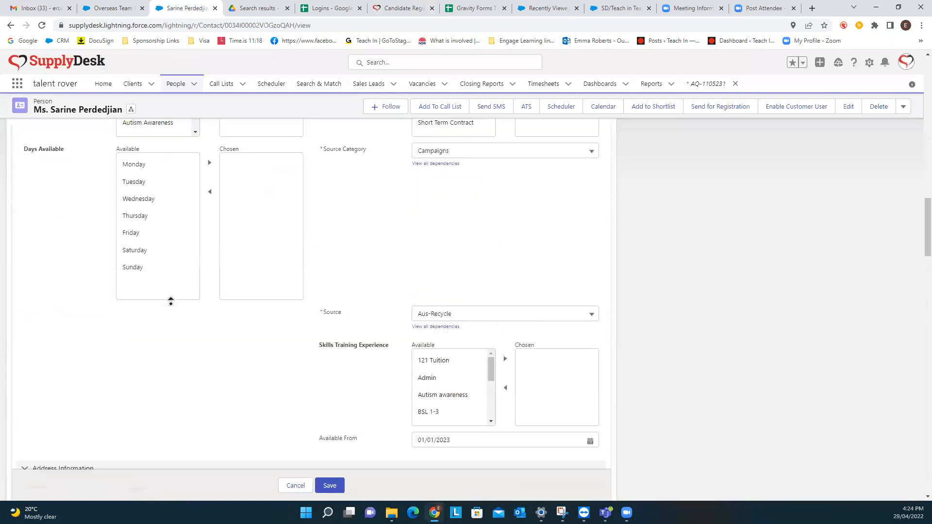
scroll(175, 298, "up", 5)
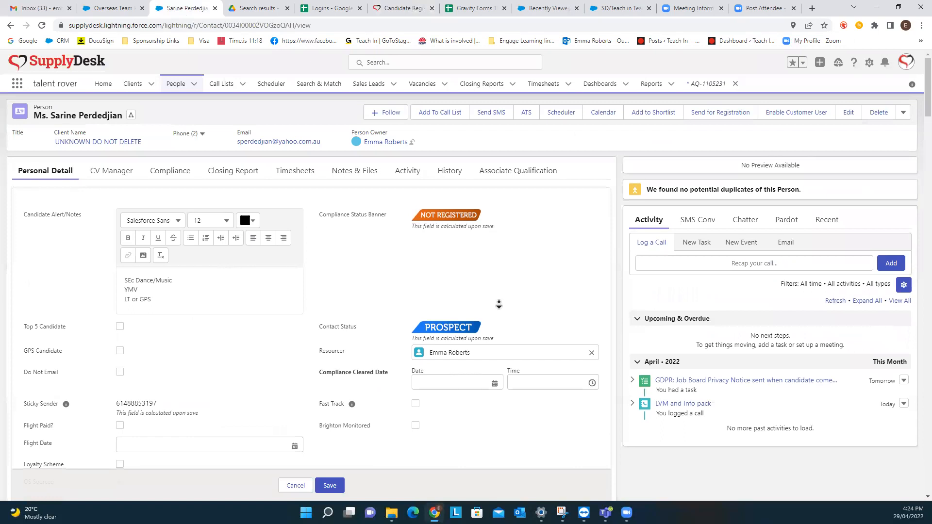
scroll(312, 468, "up", 5)
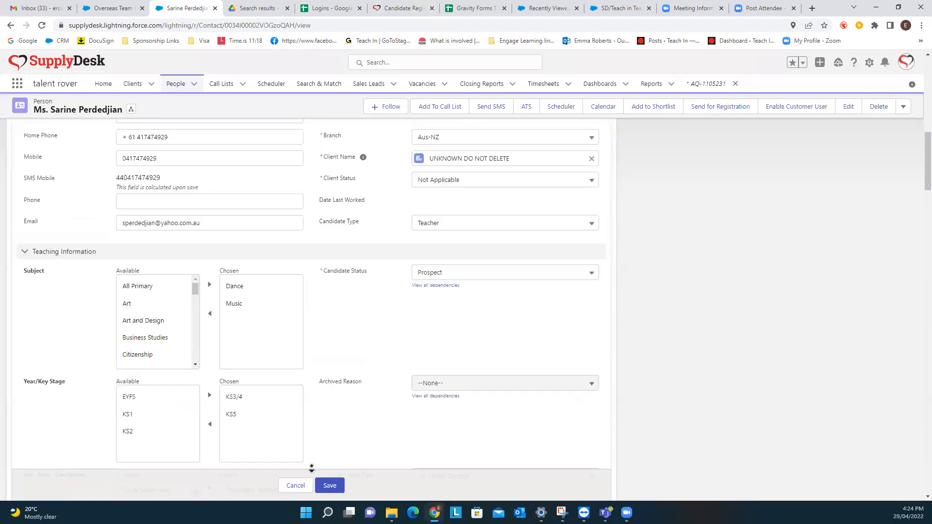
scroll(311, 469, "down", 10)
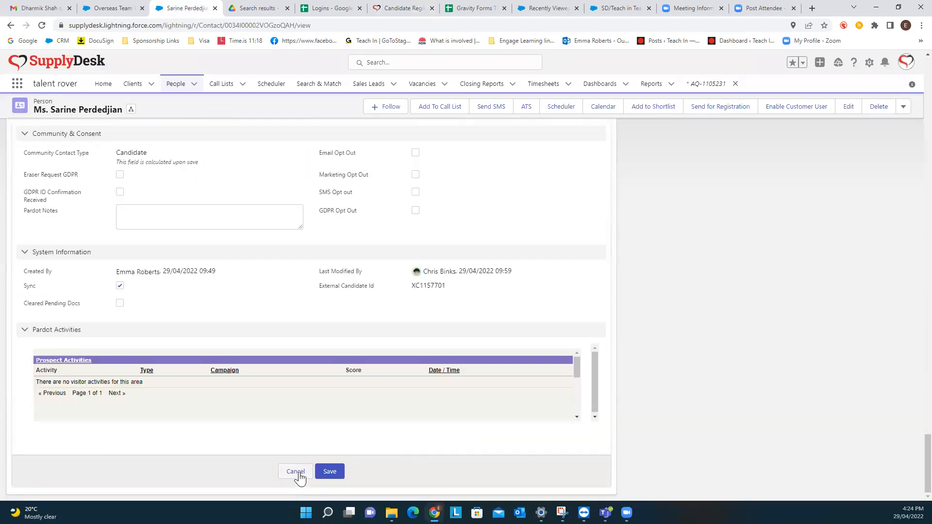
left_click(296, 485)
scroll(156, 258, "up", 8)
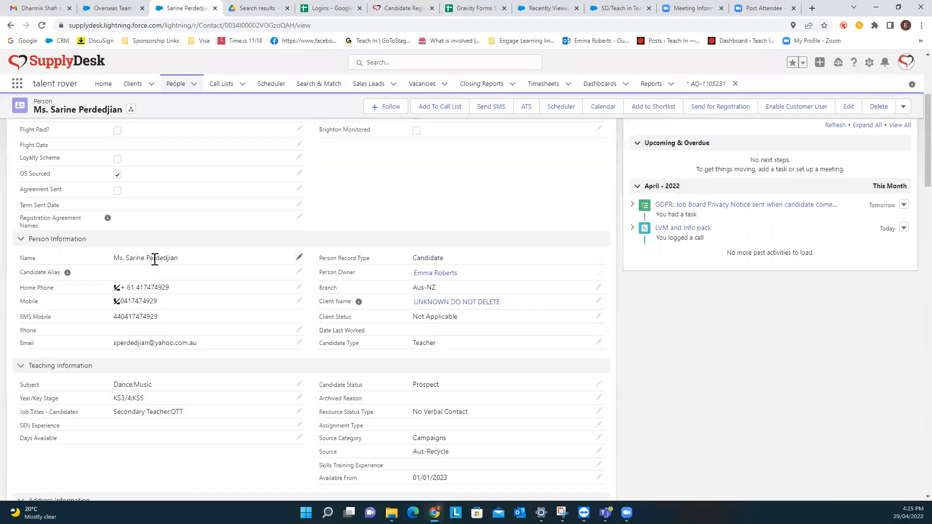
scroll(155, 266, "down", 6)
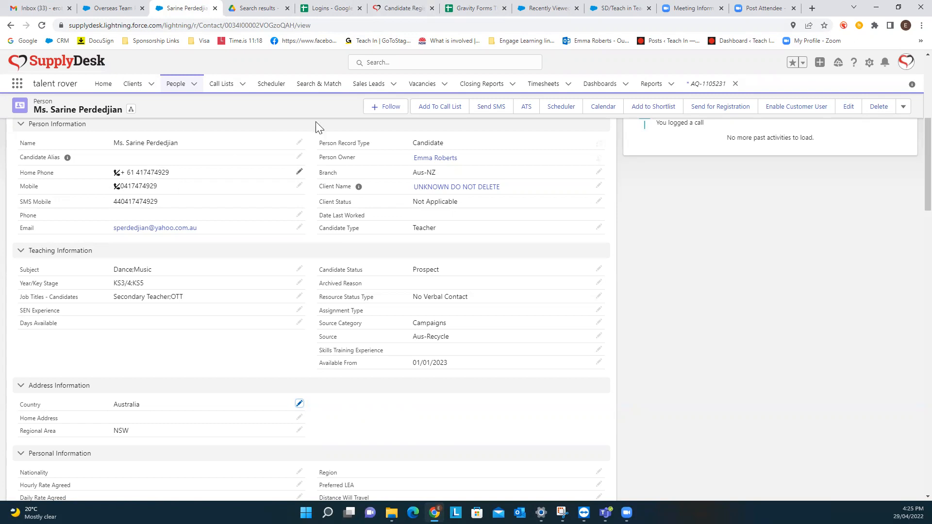
In the Gravity Forms TR Integration sheet, set the related TR field for Your Phone in cell B10 to "Home Phone & Mobile"
left_click(473, 11)
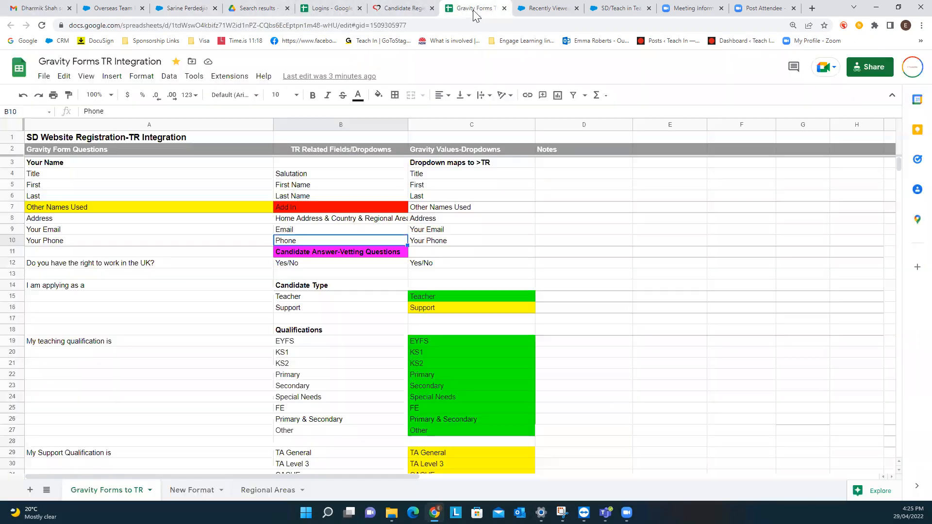
double_click(318, 241)
type("Hom")
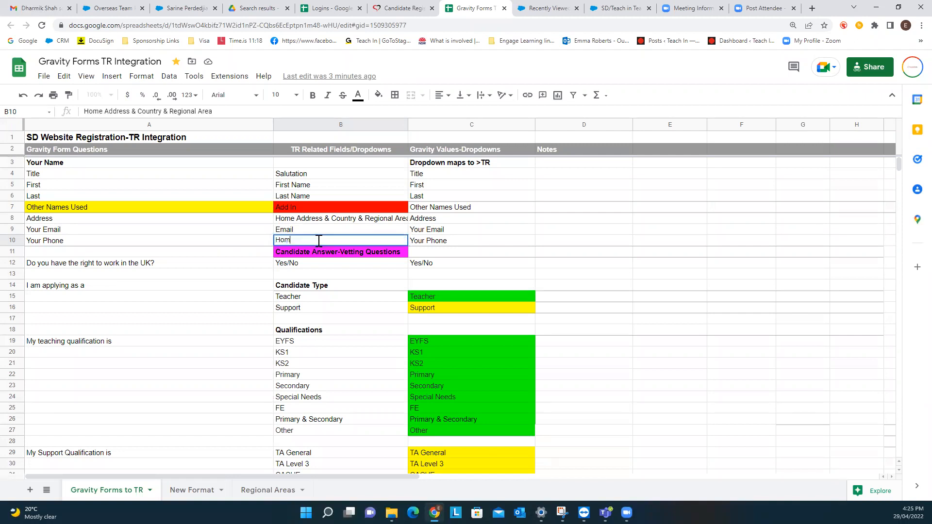
type("e Phoine & Mobile")
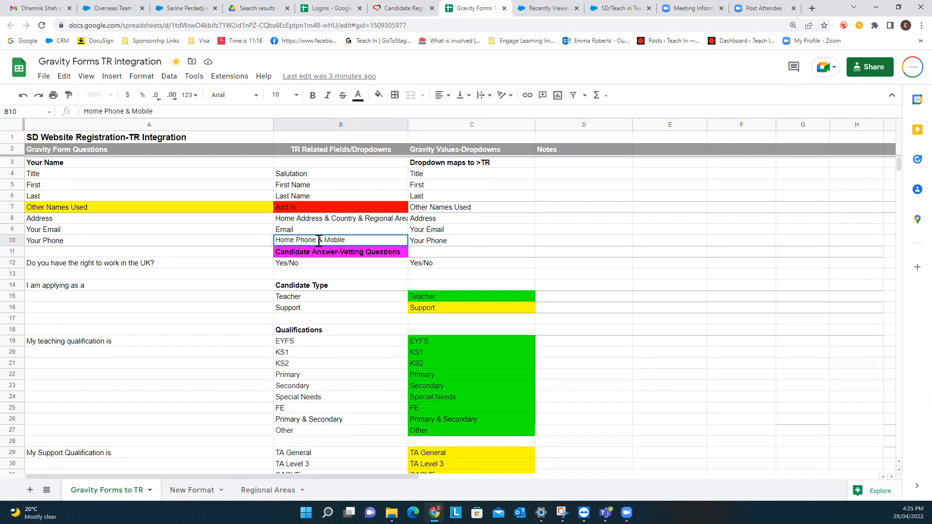
left_click(540, 245)
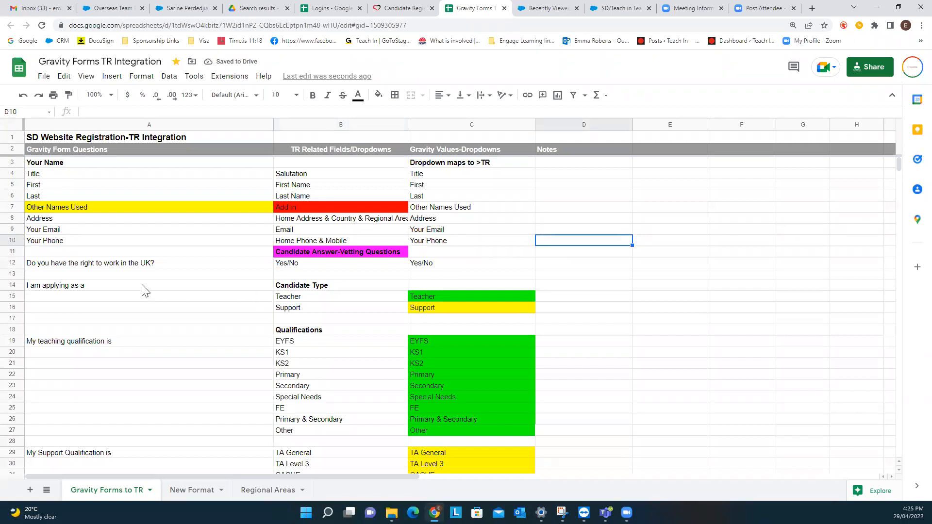
Review how the right to work in the UK question in row 12 maps to the Yes/No answer under Candidate Answer-Vetting Questions
left_click(108, 268)
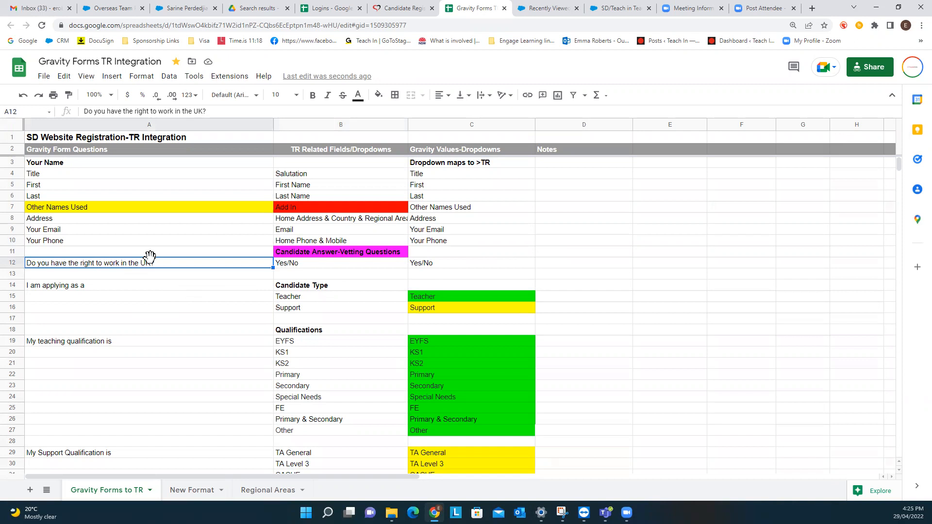
left_click(316, 270)
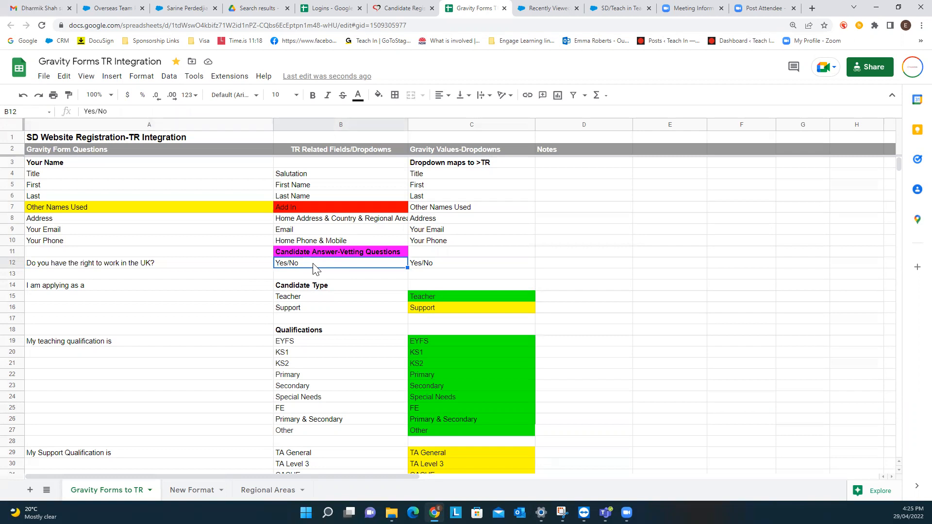
left_click(328, 257)
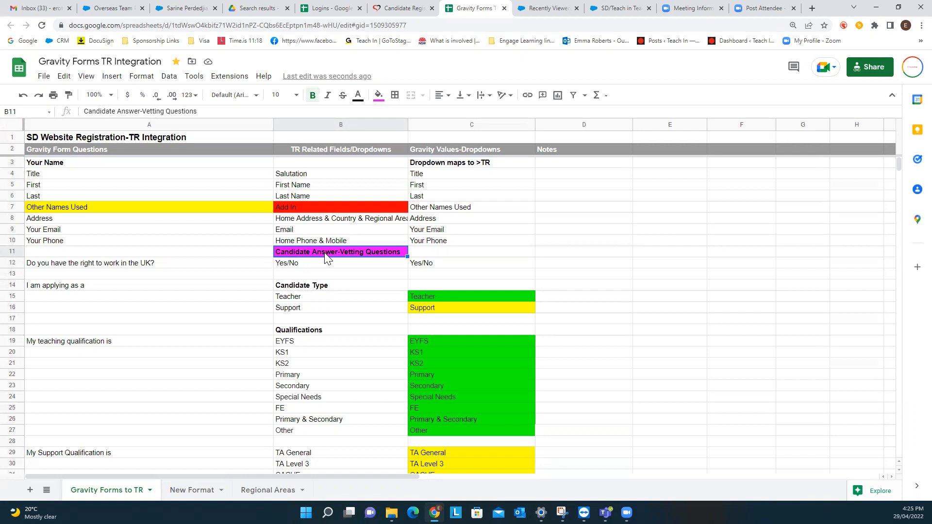
left_click(169, 265)
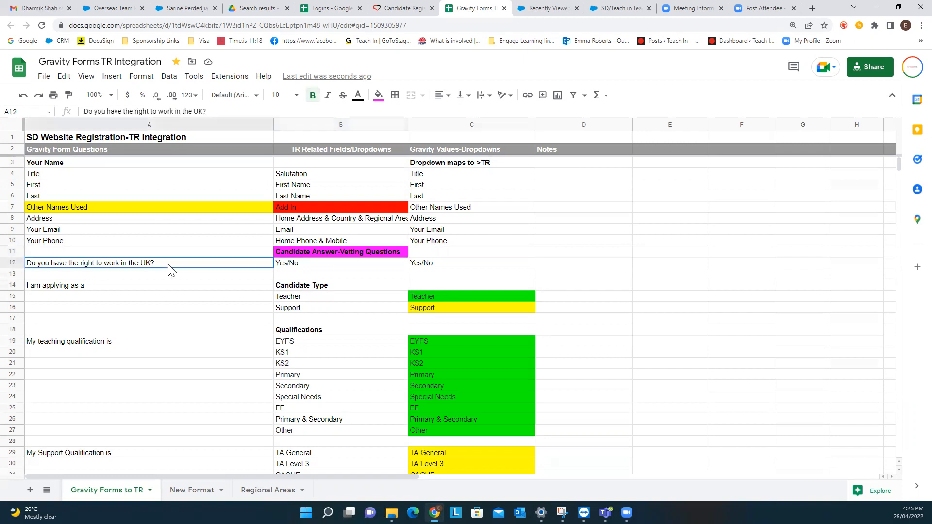
left_click(304, 266)
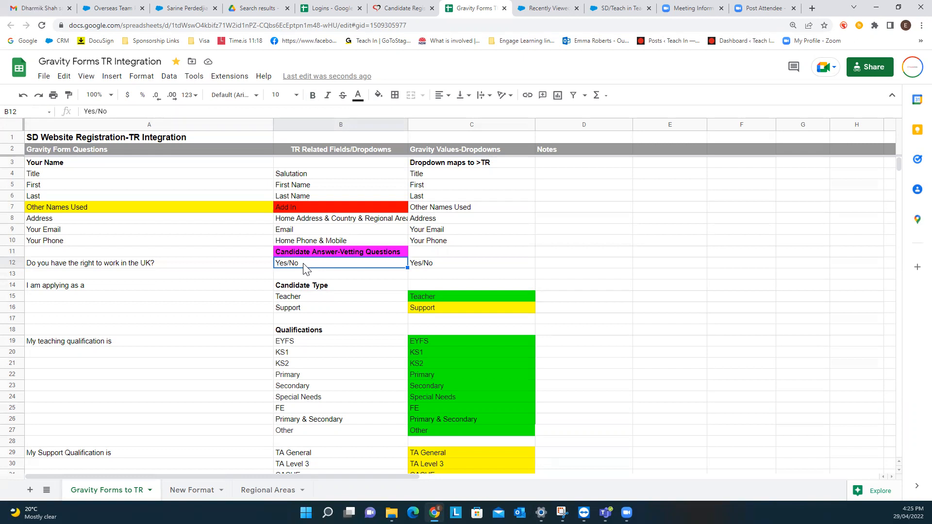
Review the "I am applying as a" question and its Candidate Type options, Teacher and Support, in rows 14 to 16
left_click(93, 291)
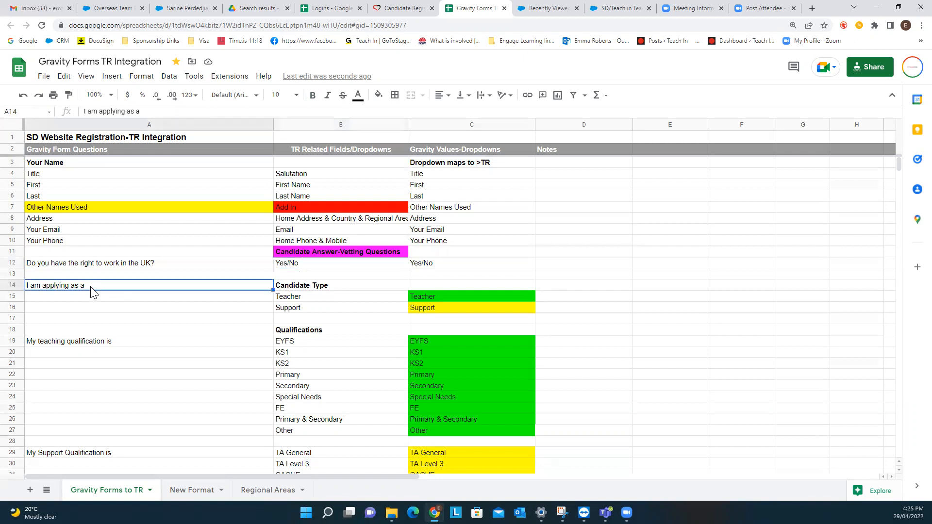
left_click(315, 287)
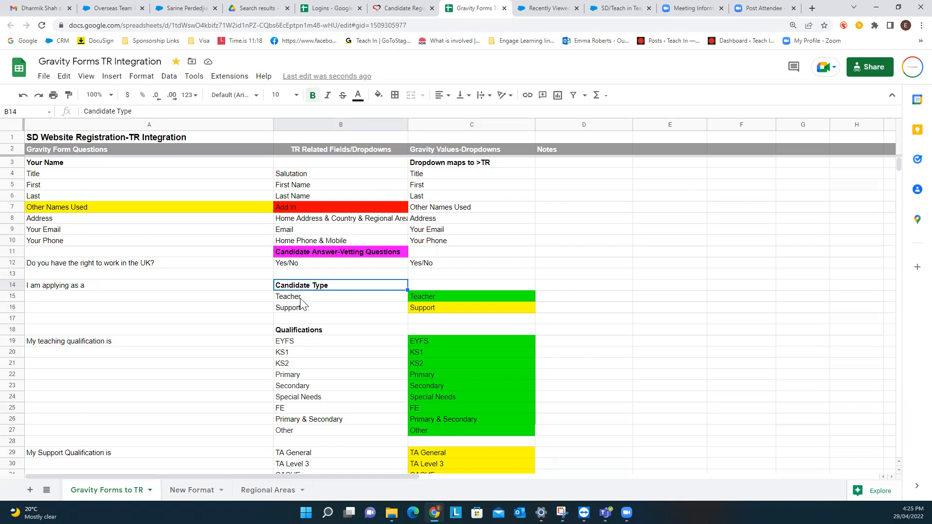
left_click(301, 298)
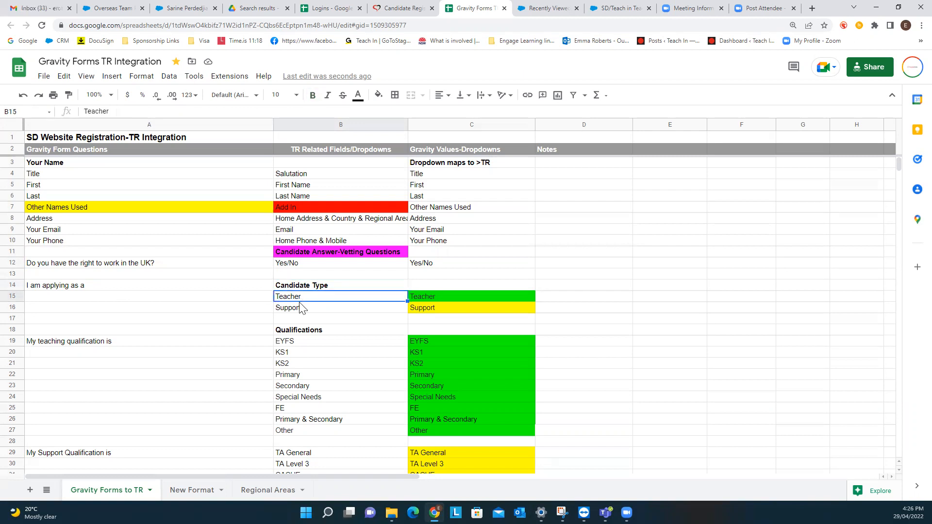
left_click(298, 309)
left_click(300, 298)
Compare the Gravity values for Teacher and the teaching qualifications in rows 19 to 27 with the related TR Qualifications dropdown values
left_click(432, 297)
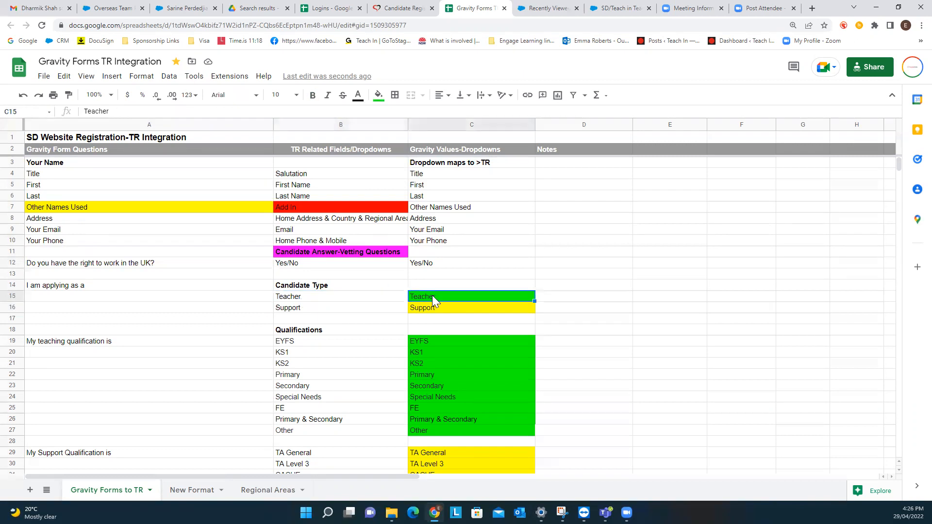
left_click_drag(452, 336, 444, 429)
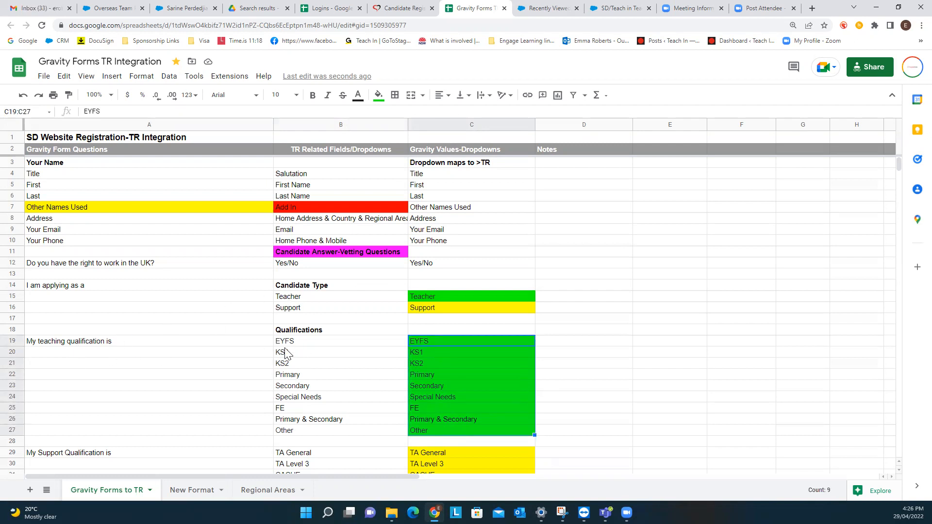
left_click_drag(289, 342, 290, 434)
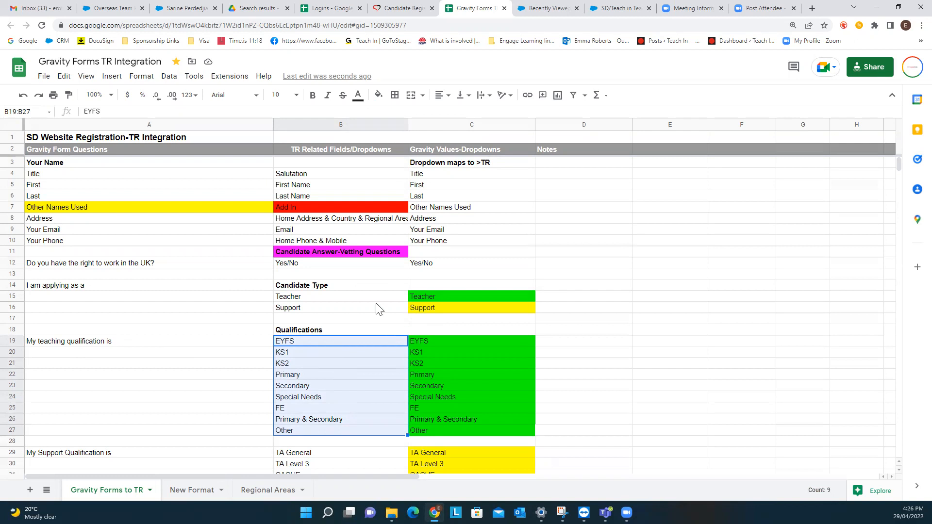
Compare the Support candidate type and the support qualifications in rows 29 to 35 across the Gravity and TR columns
left_click(312, 311)
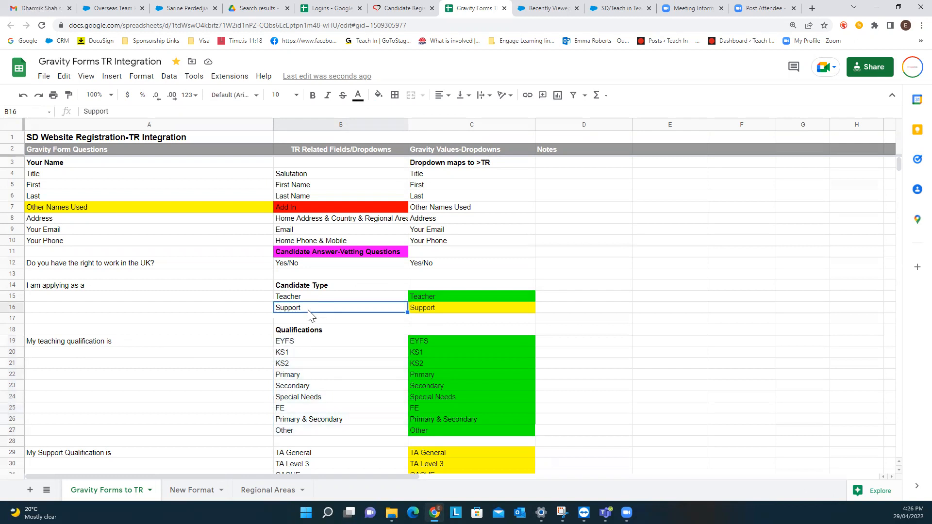
left_click(432, 307)
scroll(432, 311, "down", 3)
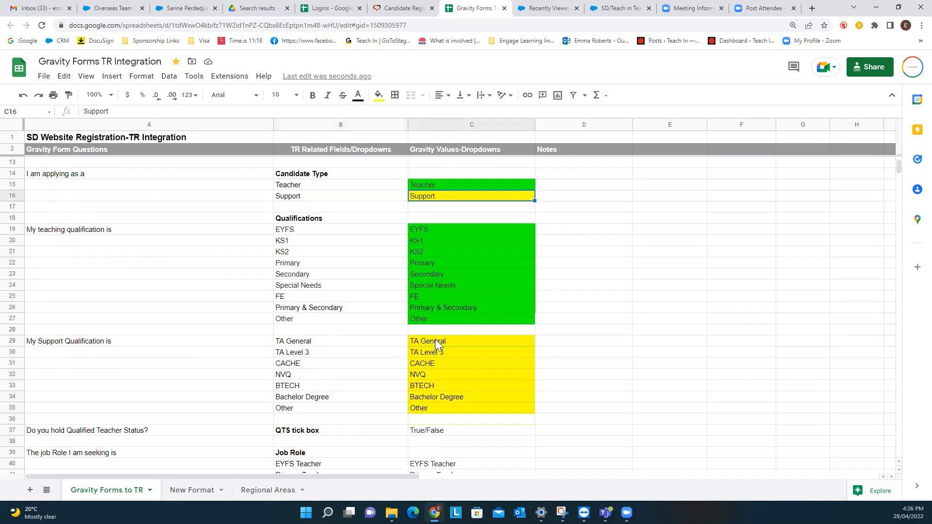
left_click_drag(438, 341, 430, 387)
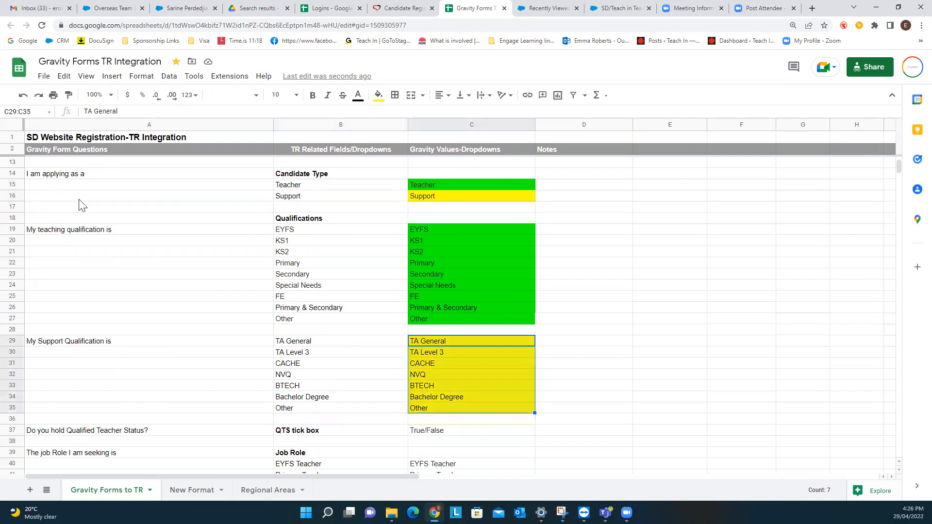
left_click(76, 343)
left_click_drag(310, 346, 311, 412)
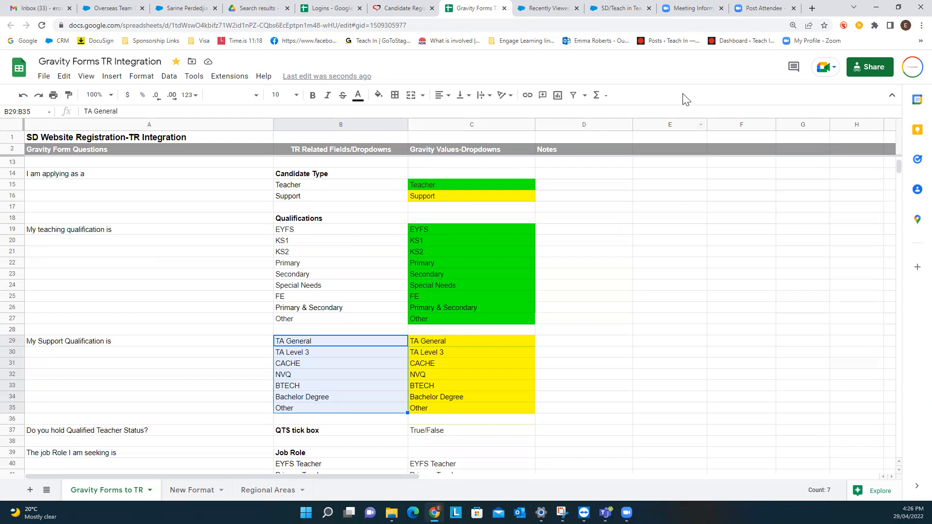
Insert an empty column directly before the Notes column, after Gravity Values-Dropdowns
left_click(574, 126)
right_click(573, 126)
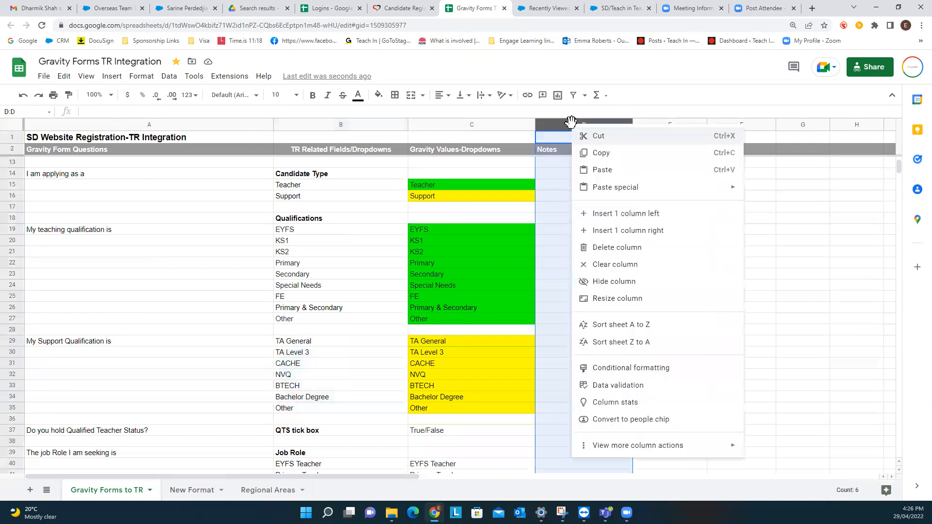
left_click(611, 216)
scroll(578, 226, "up", 3)
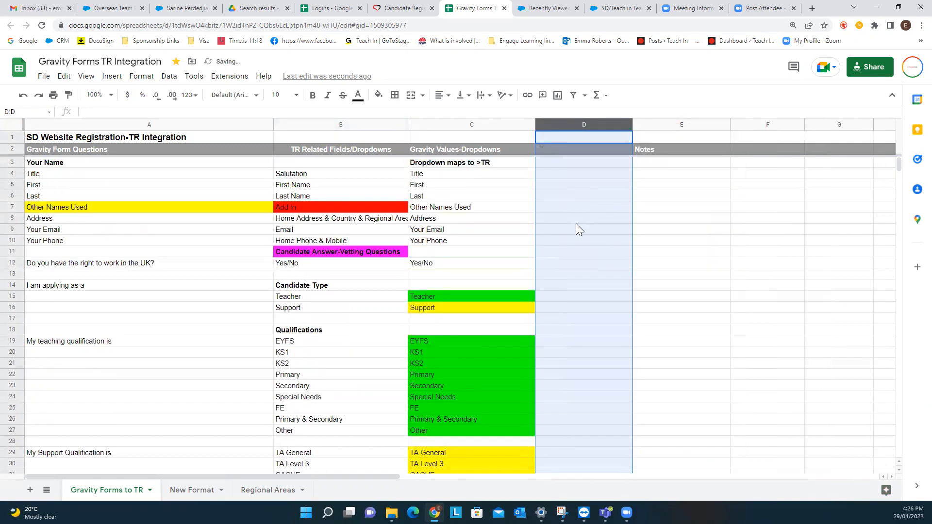
Enter the note "Add new field" in column D of the Other Names Used row
left_click(556, 206)
type("Add new filed")
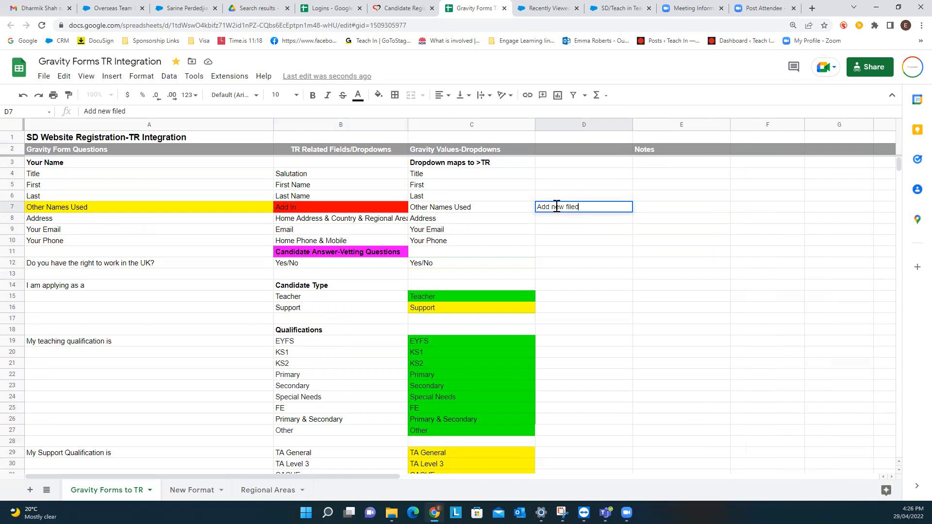
key("BackSpace")
key("BackSpace")
Review the Candidate Type and Qualifications fields in the TR column, along with the Gravity teaching qualification values
left_click(324, 287)
left_click(320, 335)
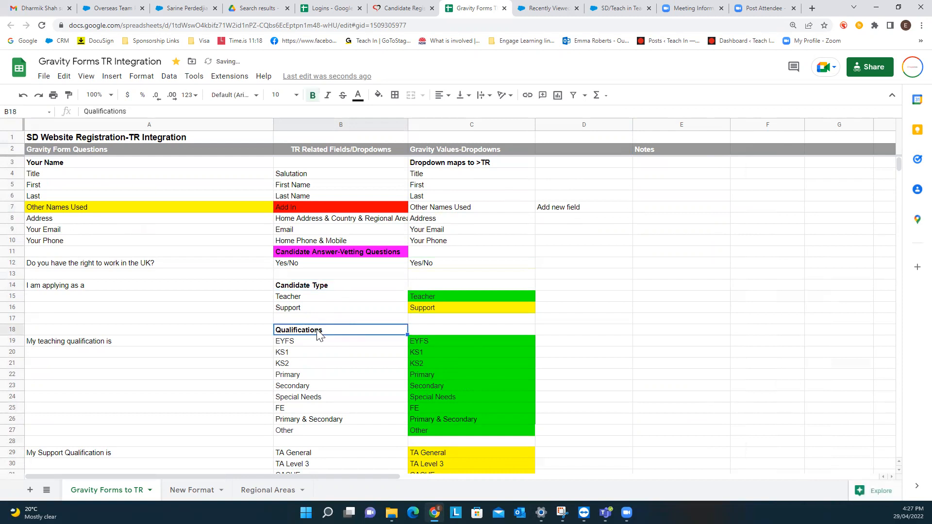
left_click(328, 288)
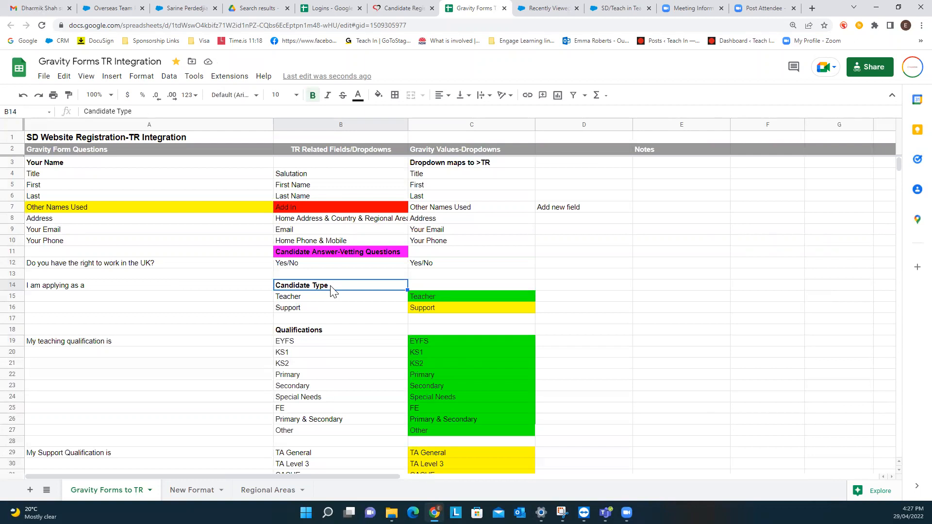
left_click(324, 333)
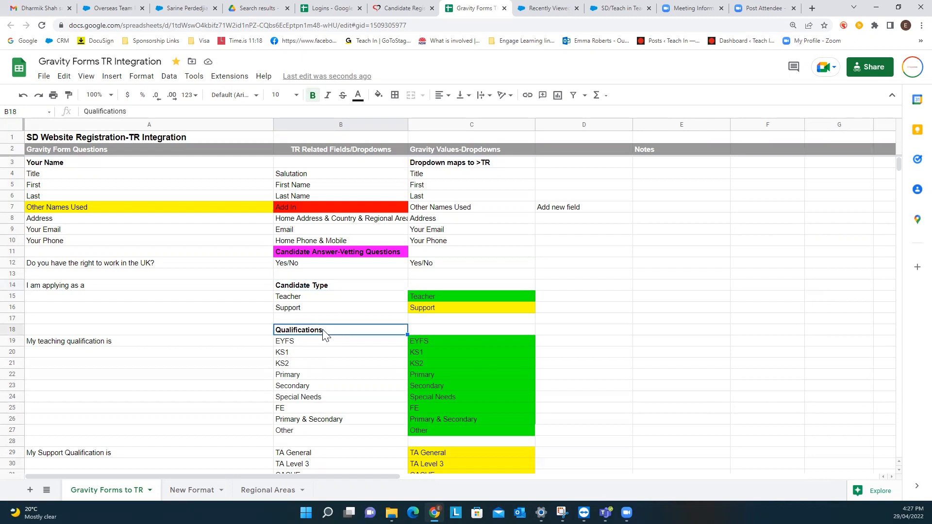
scroll(325, 335, "down", 3)
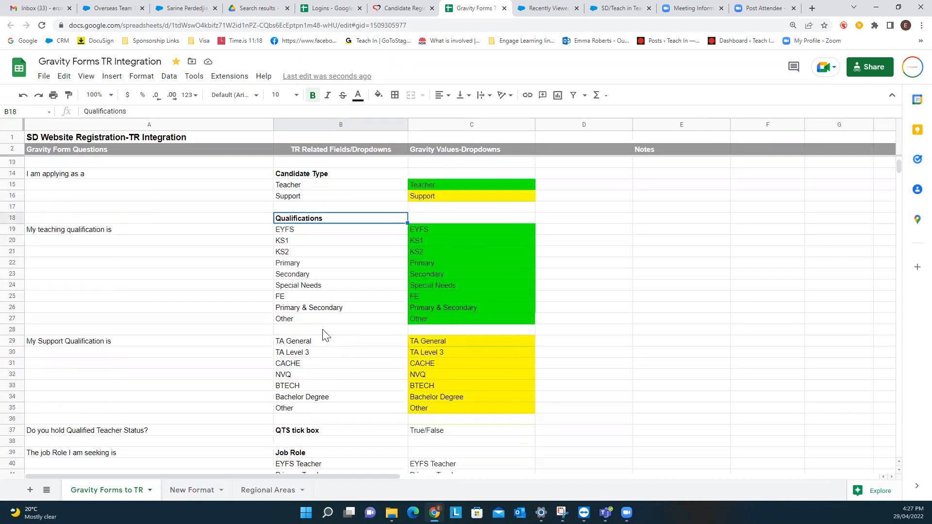
scroll(325, 335, "up", 2)
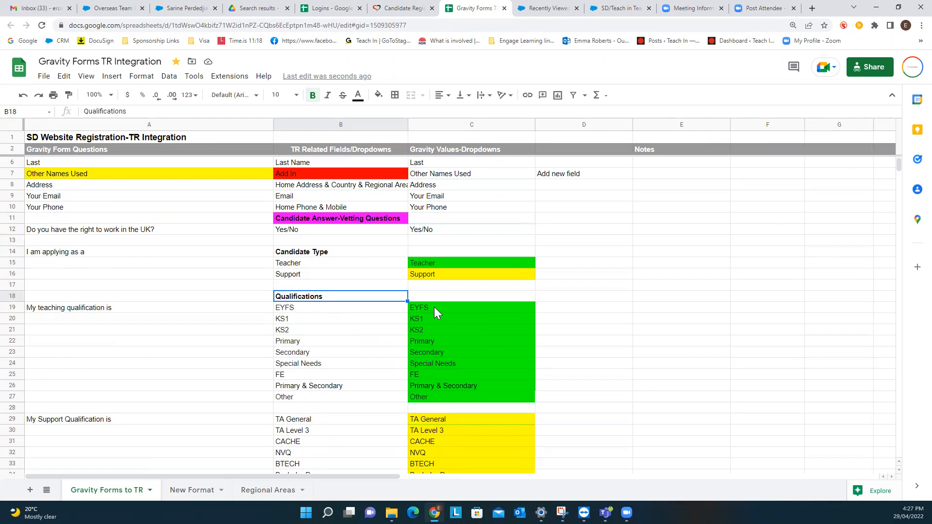
left_click_drag(436, 305, 428, 363)
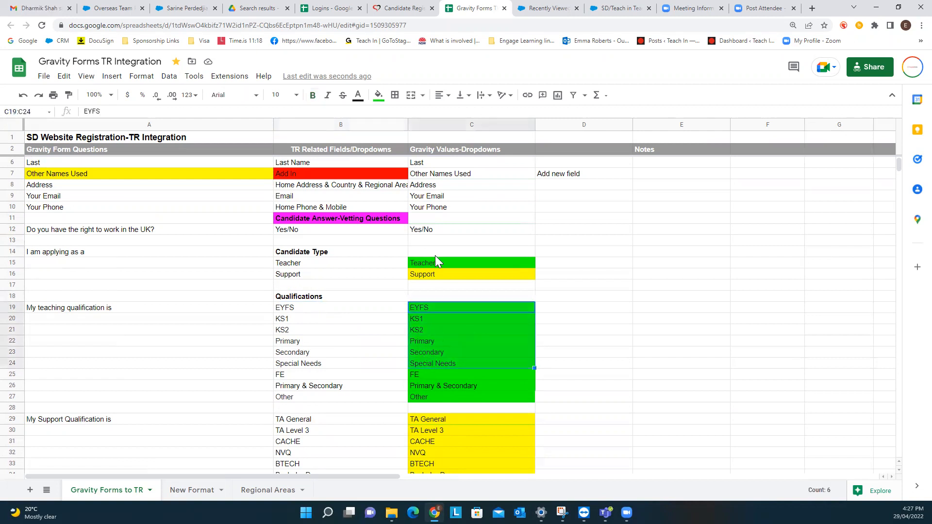
left_click(327, 255)
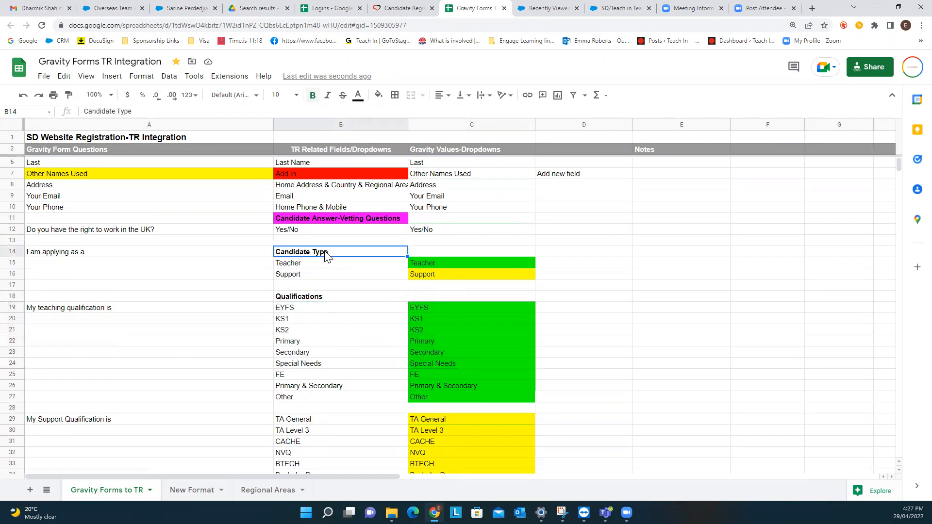
Compare the Teacher and Support candidate types with the teaching and support qualification lists in rows 19 to 35
left_click(443, 262)
left_click(440, 272)
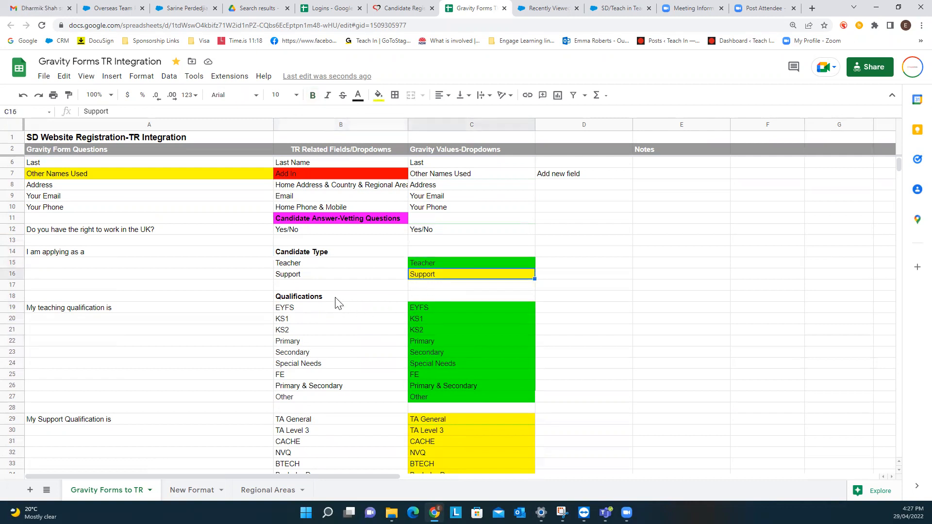
left_click(429, 264)
left_click_drag(431, 306, 406, 395)
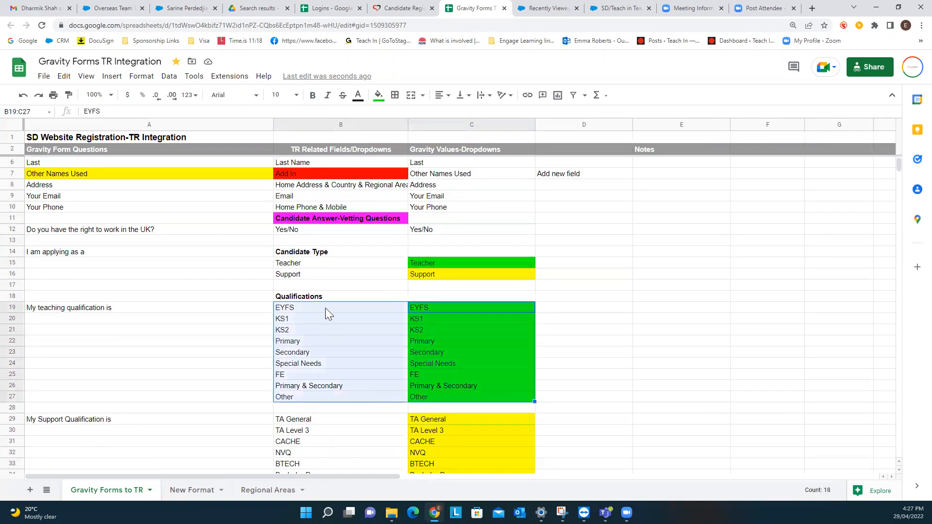
left_click(313, 297)
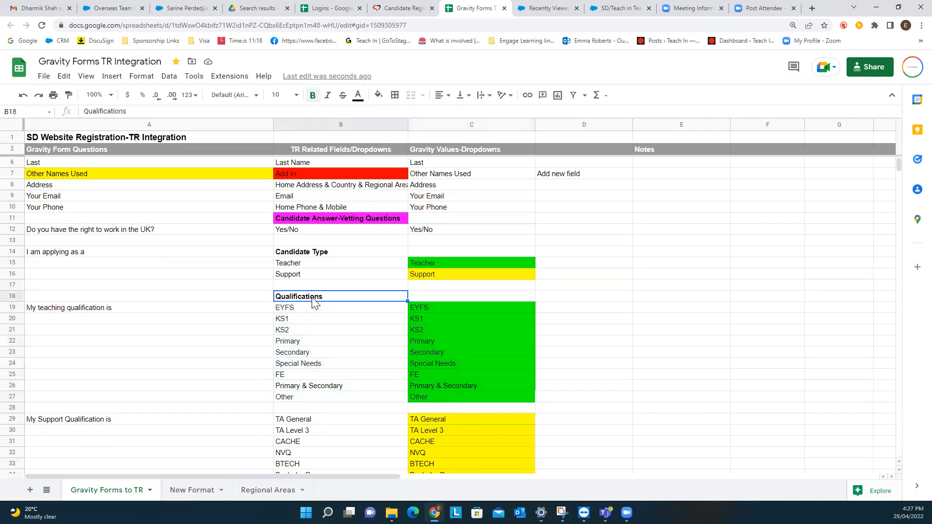
left_click(285, 423)
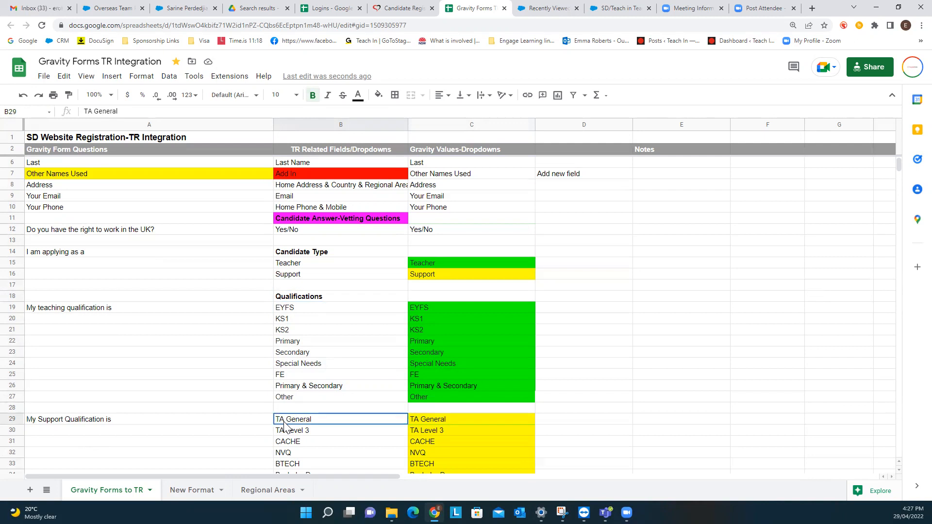
scroll(287, 425, "down", 3)
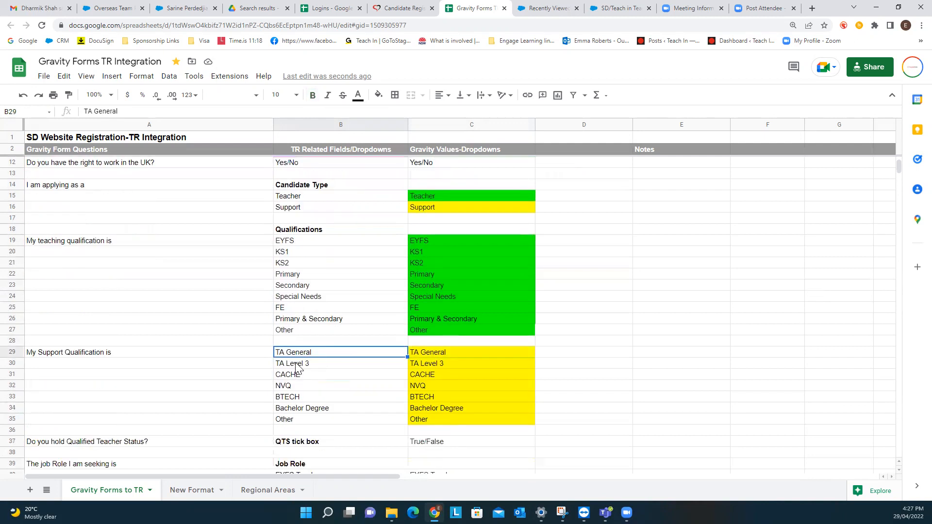
scroll(301, 353, "up", 3)
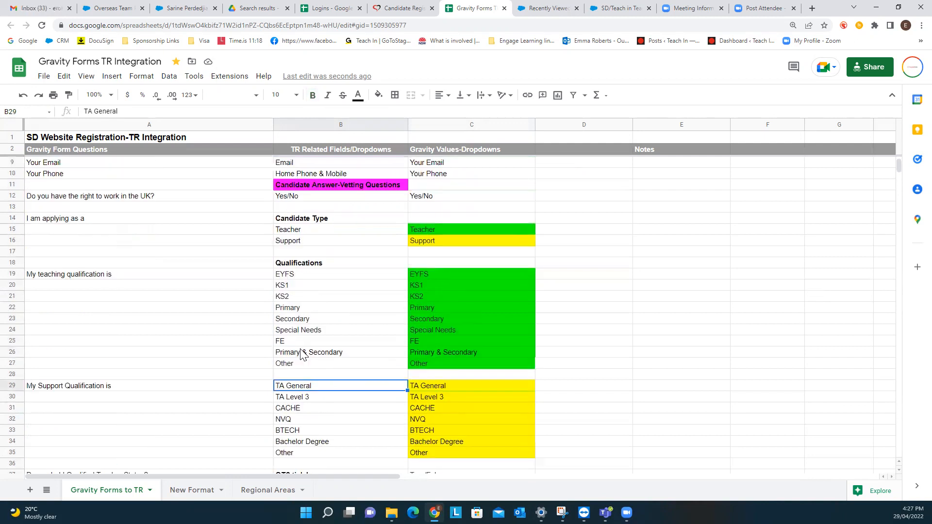
Enter the note "Add in picklist" in column D for both the teaching qualification and support qualification questions, cells D19 and D29
left_click(562, 319)
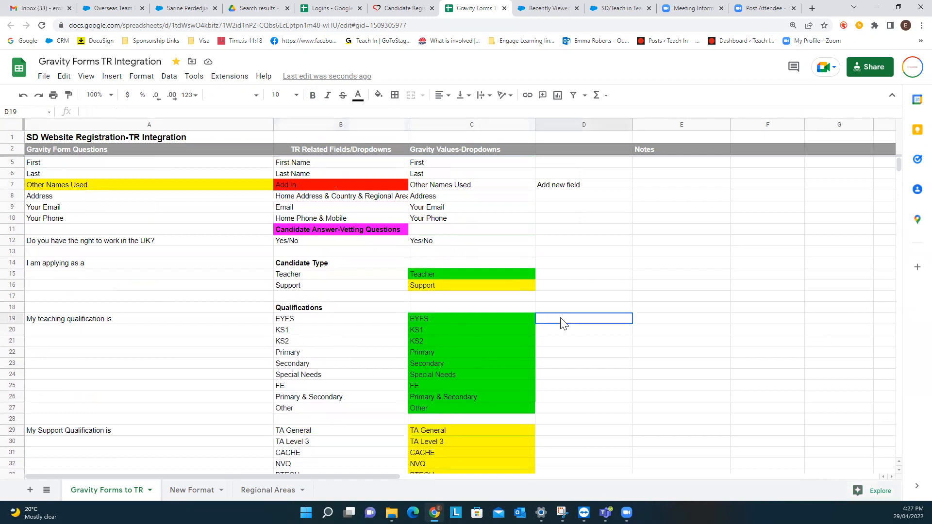
type("Add in picklist")
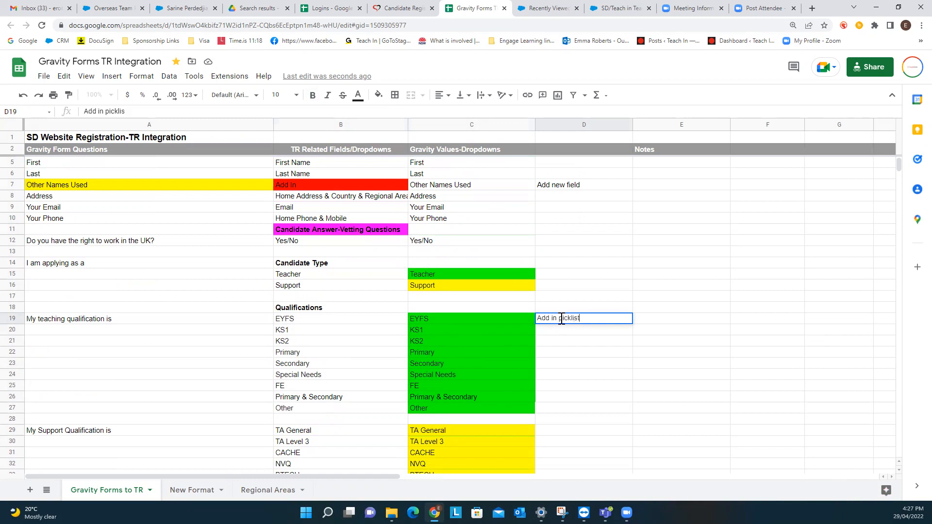
left_click(558, 433)
type("Add in p")
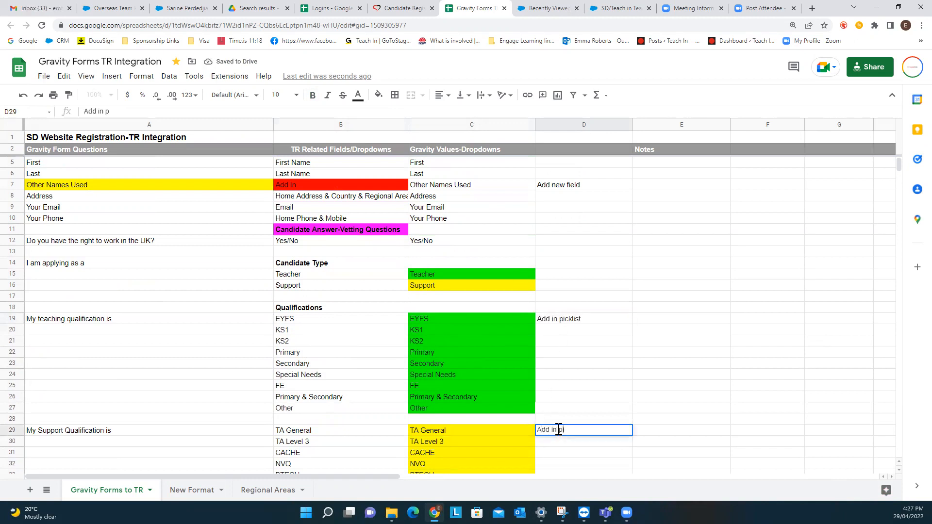
type("icklist")
left_click(581, 398)
Check the Qualified Teacher Status question's QTS tick box mapping and enter the note "Add new field" in D37
scroll(561, 342, "down", 4)
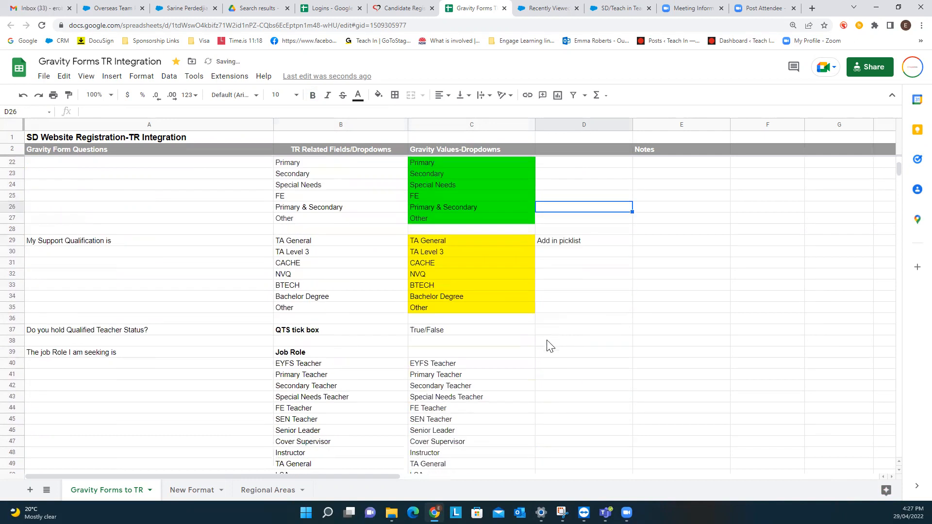
left_click(99, 335)
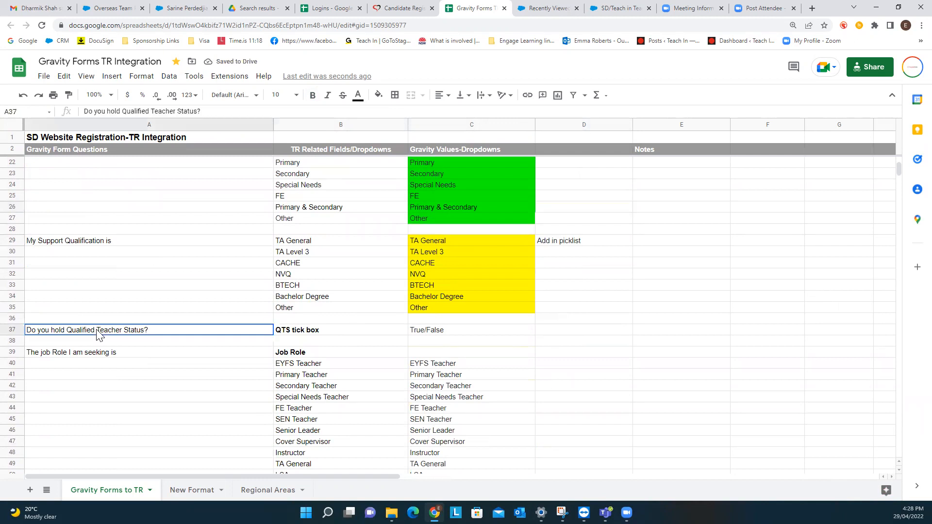
left_click(318, 335)
left_click(432, 335)
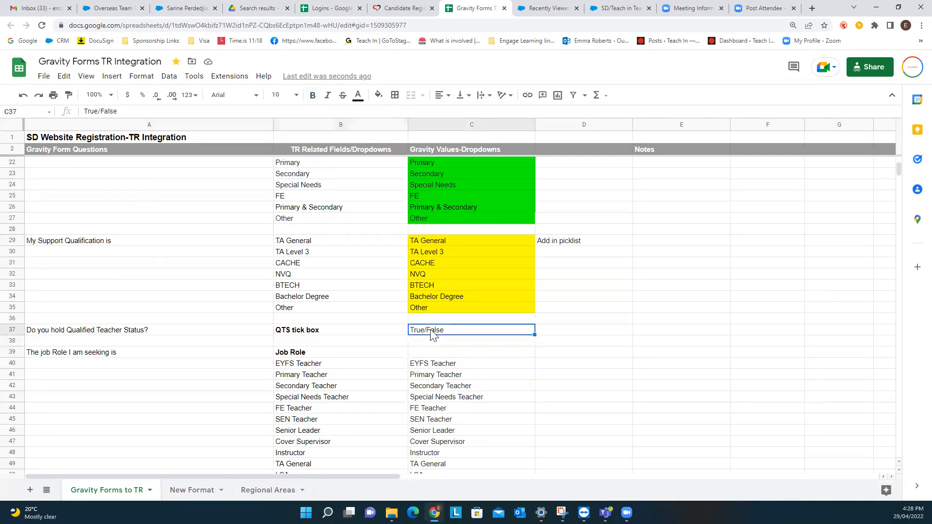
left_click(578, 329)
type("Add ne")
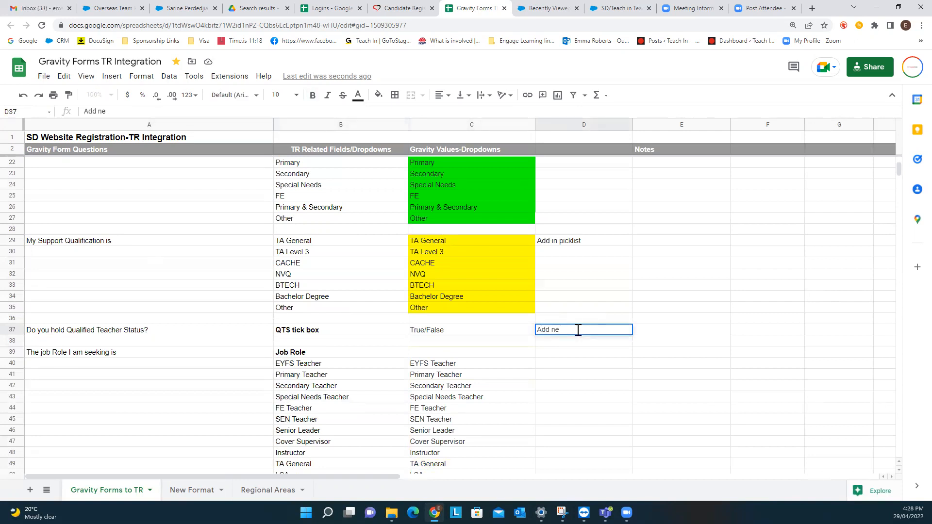
type(" wfil;ew field")
left_click(569, 368)
Check the candidate job title field's name on the Salesforce person record, and rename the Job Role heading in B39 to "Job Titles ( Candidate)"
scroll(510, 376, "down", 2)
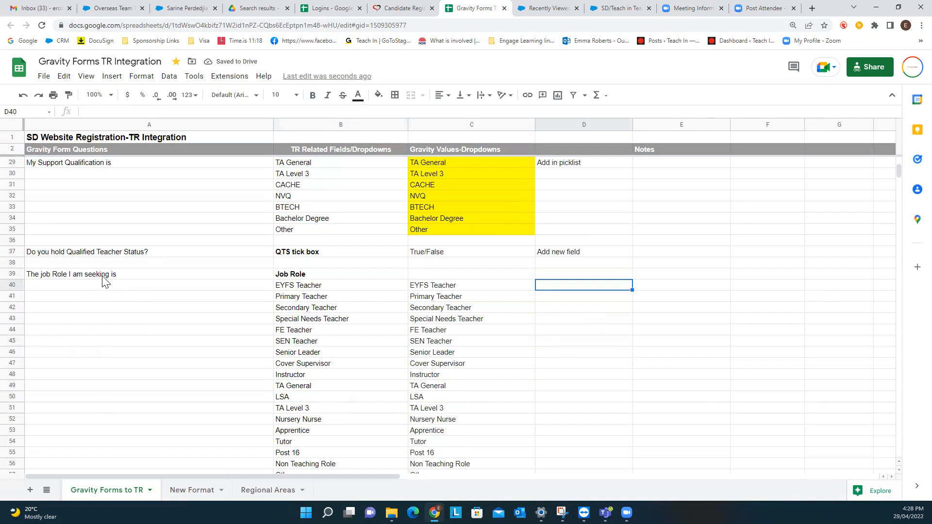
left_click(299, 276)
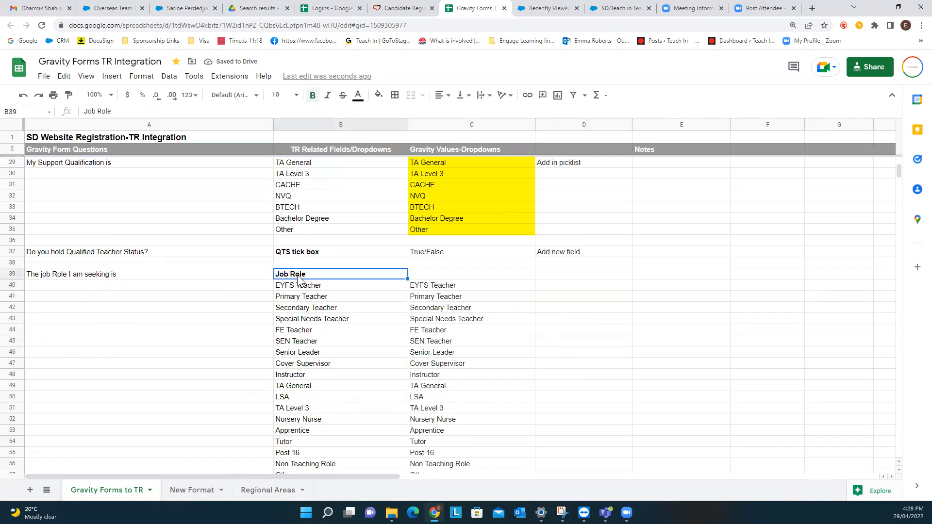
left_click(184, 9)
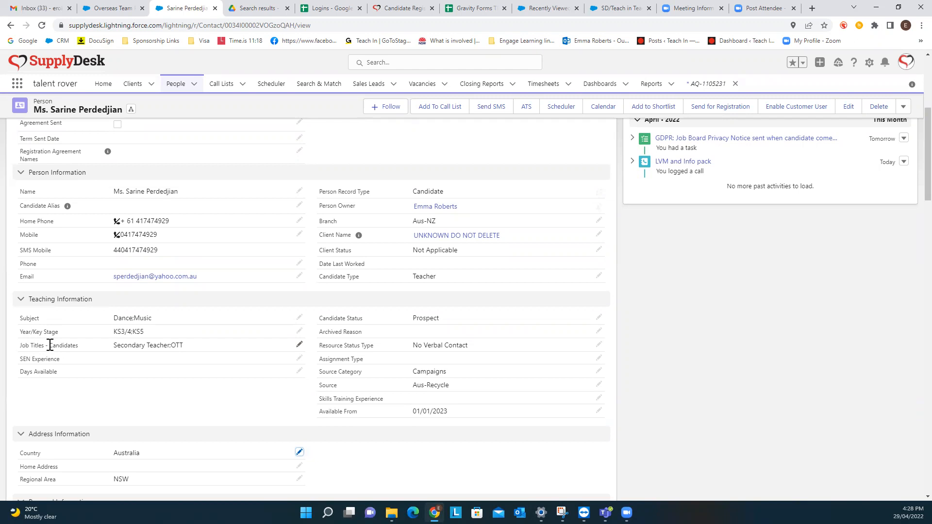
left_click(483, 11)
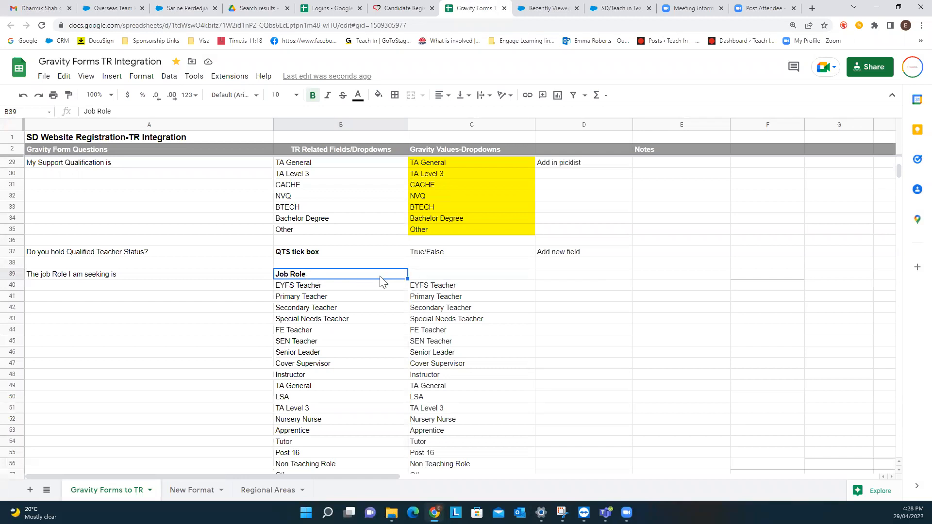
double_click(339, 273)
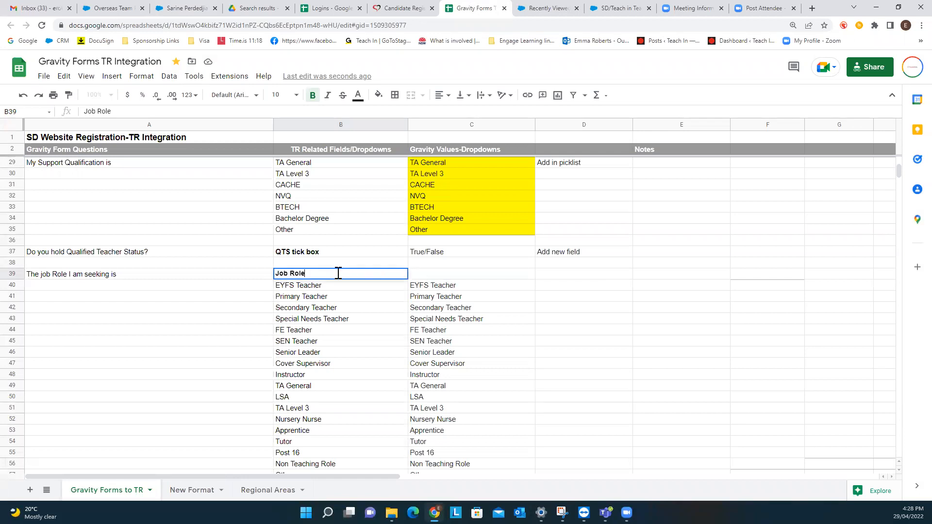
key("BackSpace")
key("BackSpace")
key("BackSpace")
key("BackSpace")
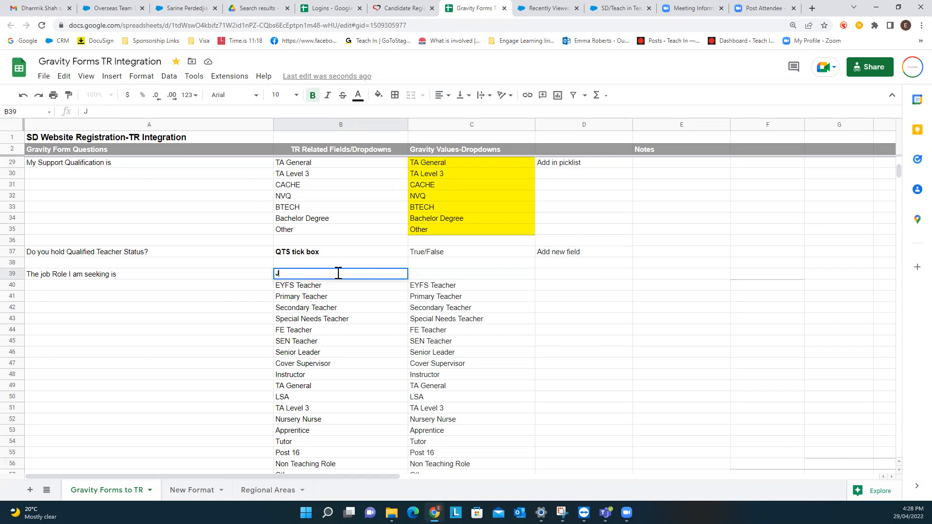
type("b Titles ( Candidate")
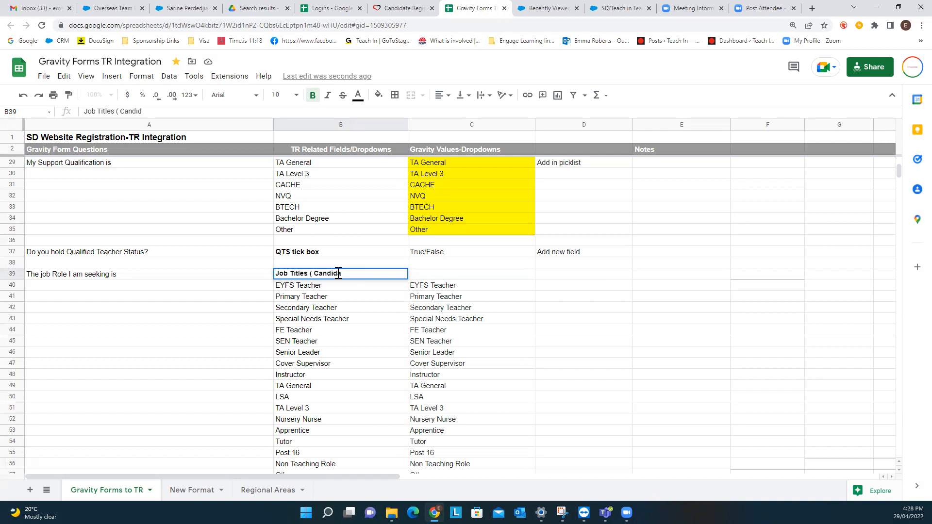
type(")")
Enter "Change to Job Roles" in C39, beside the Job Titles ( Candidate) heading
left_click(446, 274)
type("Change")
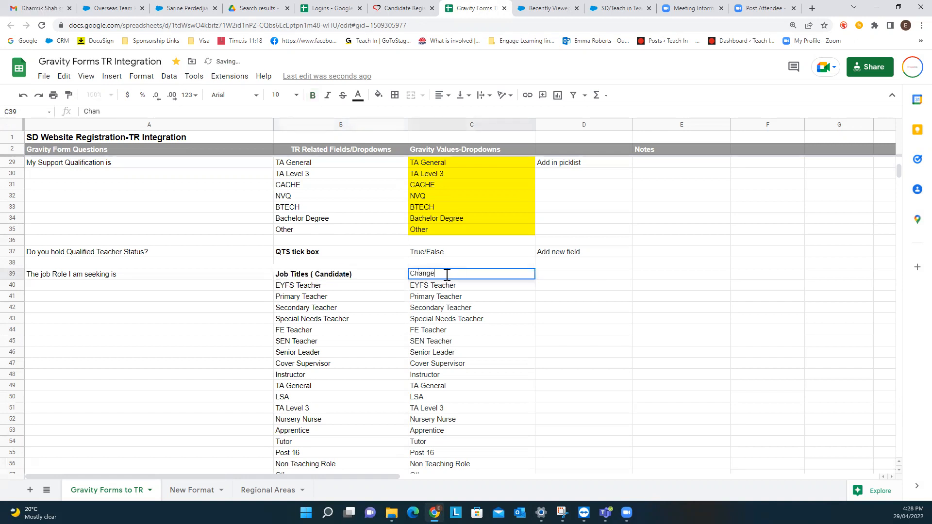
type(" to Job Roles")
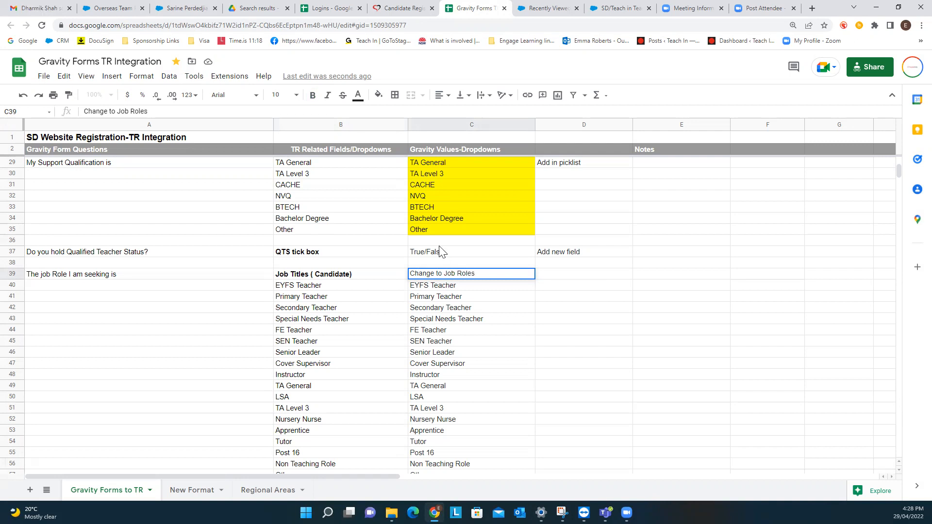
left_click(486, 296)
Copy the "Change to Job Roles" text from C39 into D39, and make C39 bold
left_click(484, 275)
right_click(484, 275)
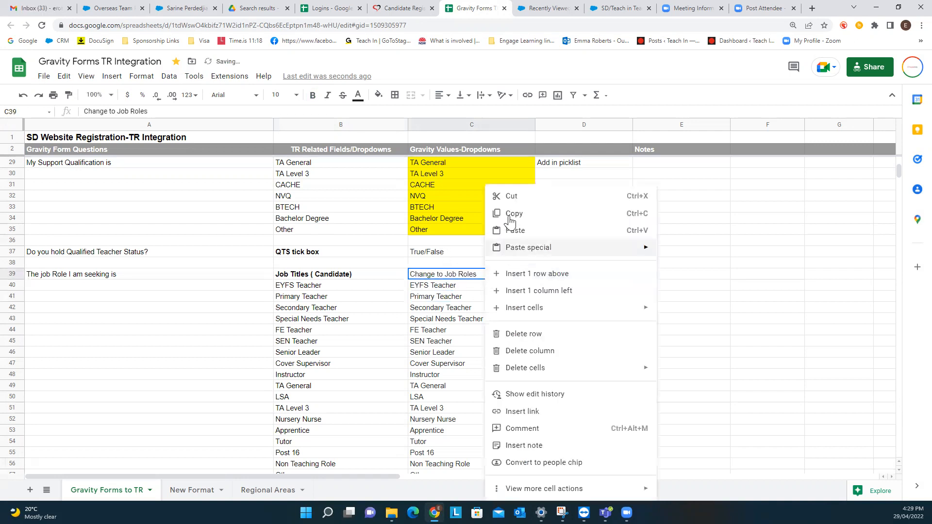
left_click(514, 214)
left_click(549, 275)
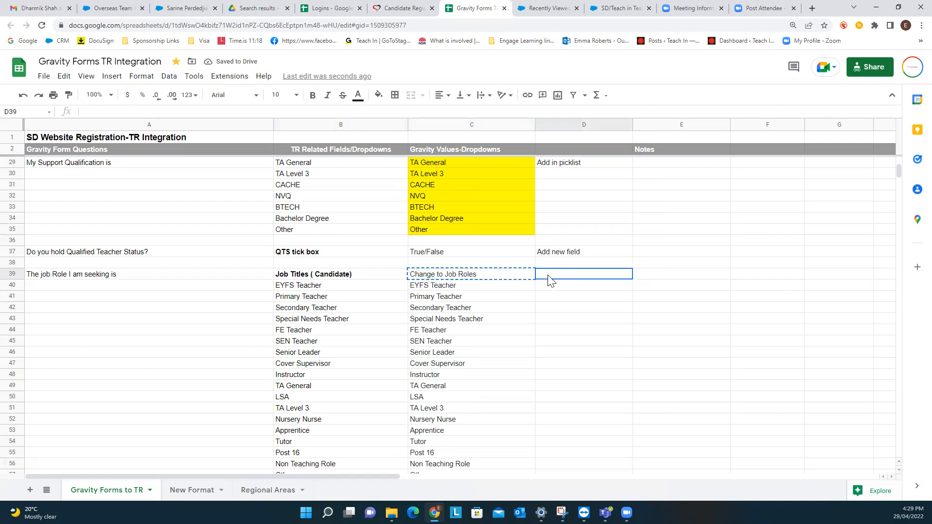
right_click(548, 275)
left_click(578, 230)
left_click(556, 308)
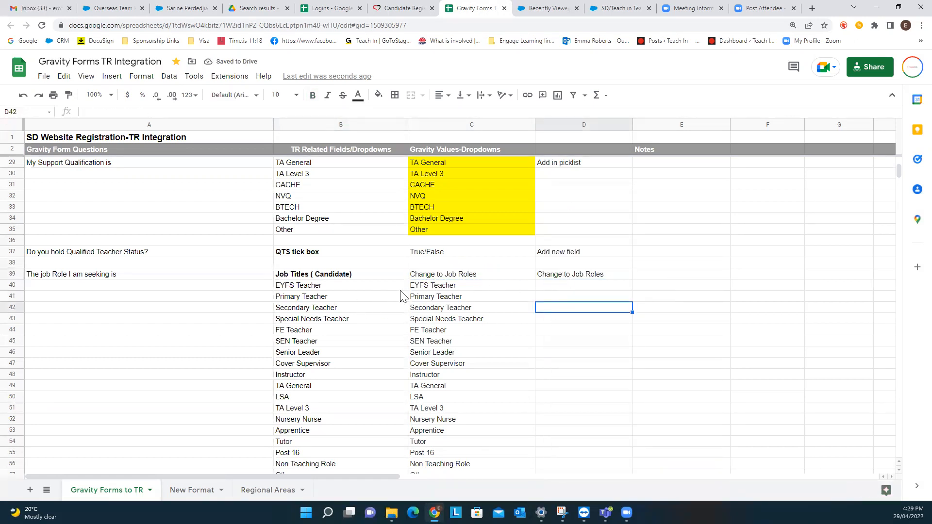
left_click(437, 278)
left_click(313, 95)
Review the Job Titles ( Candidate) values in B40:B58 against the Gravity values beside them
left_click_drag(341, 287, 329, 440)
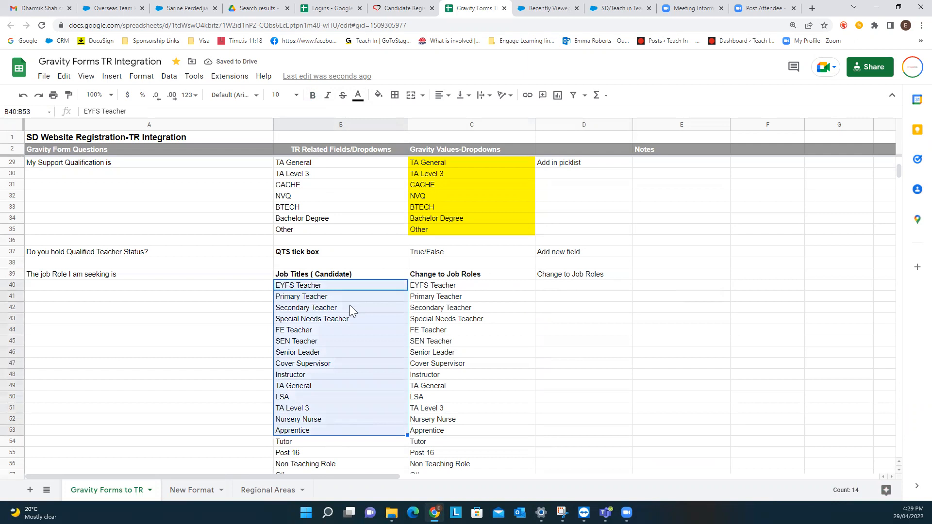
scroll(337, 303, "down", 2)
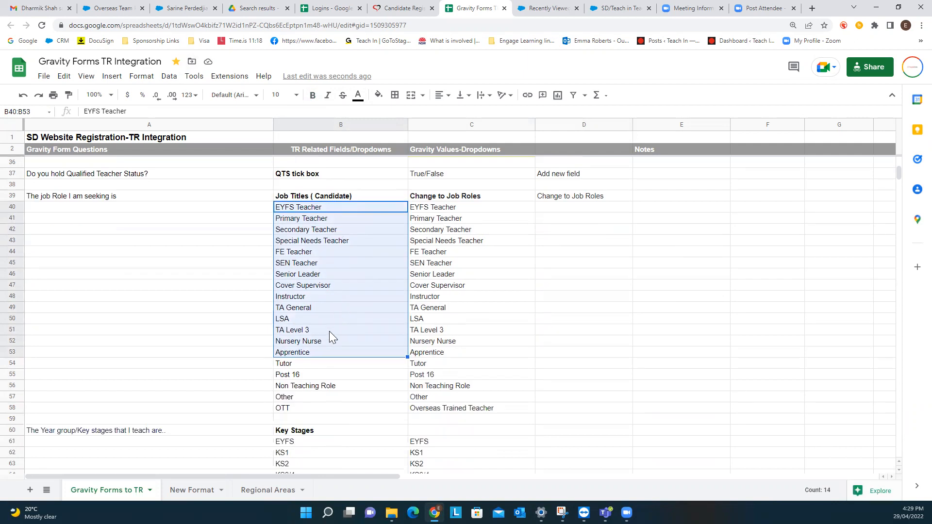
left_click(306, 409)
left_click_drag(334, 211, 307, 410)
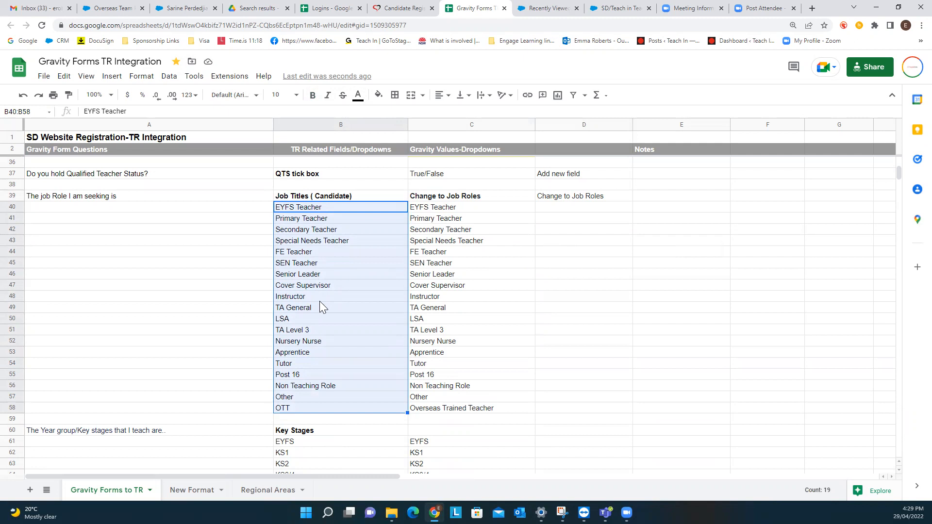
Examine the Year group/Key stages question and compare its Key Stages values in B61:B65 with the Gravity values in C61:C65
scroll(334, 345, "down", 3)
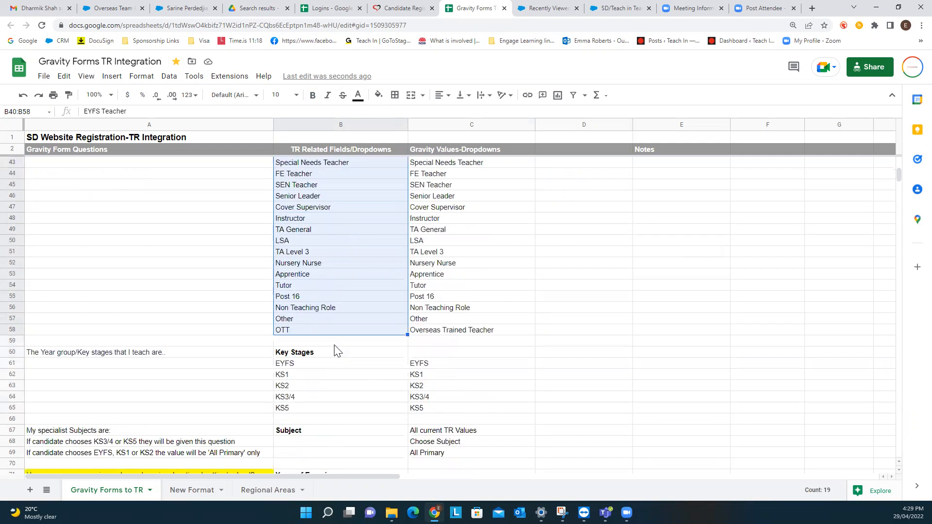
left_click(154, 358)
scroll(300, 325, "up", 3)
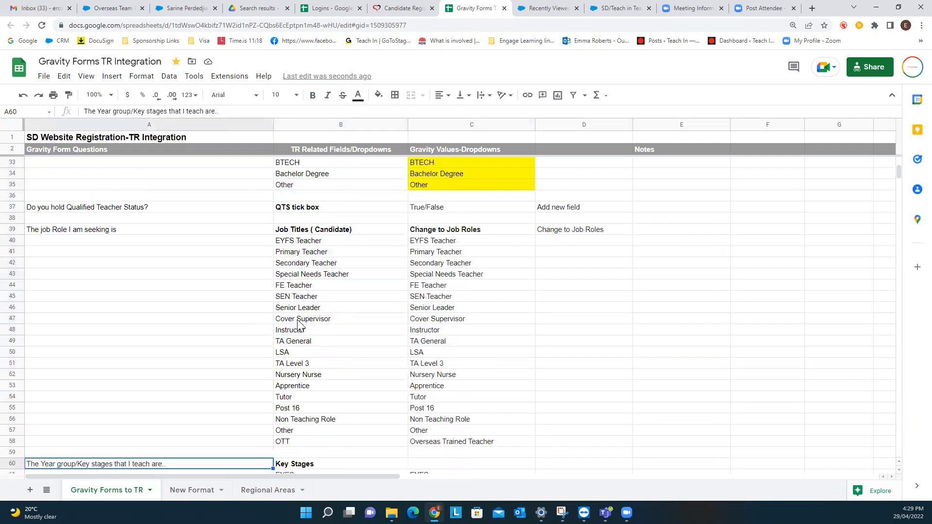
scroll(299, 326, "down", 4)
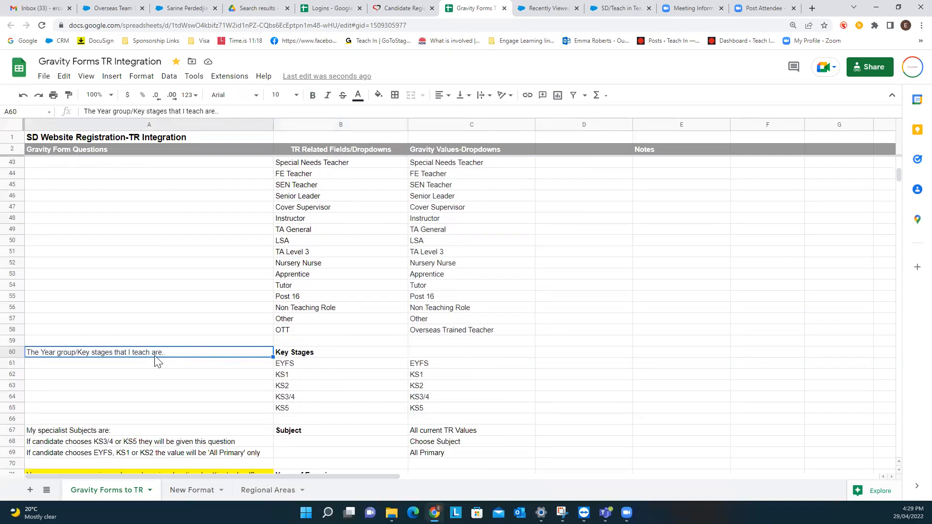
left_click(298, 354)
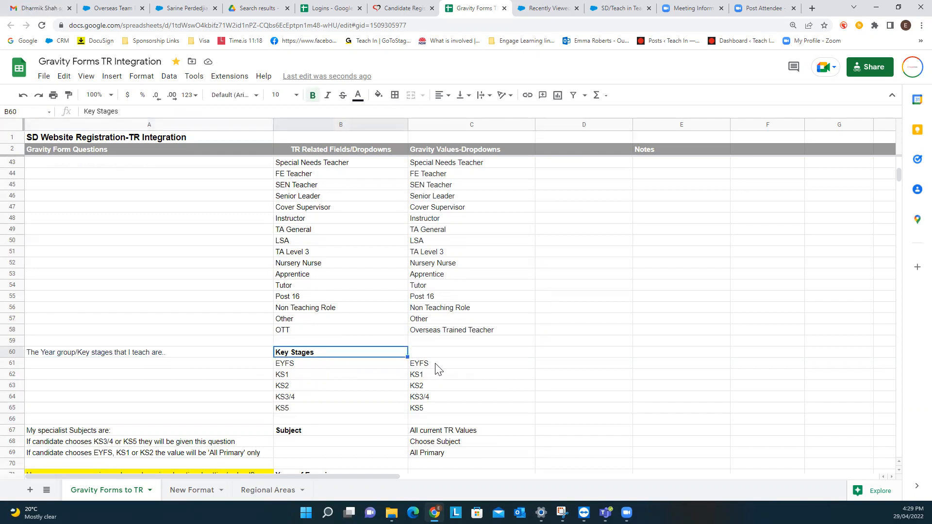
left_click_drag(435, 368, 434, 375)
left_click_drag(435, 412, 435, 412)
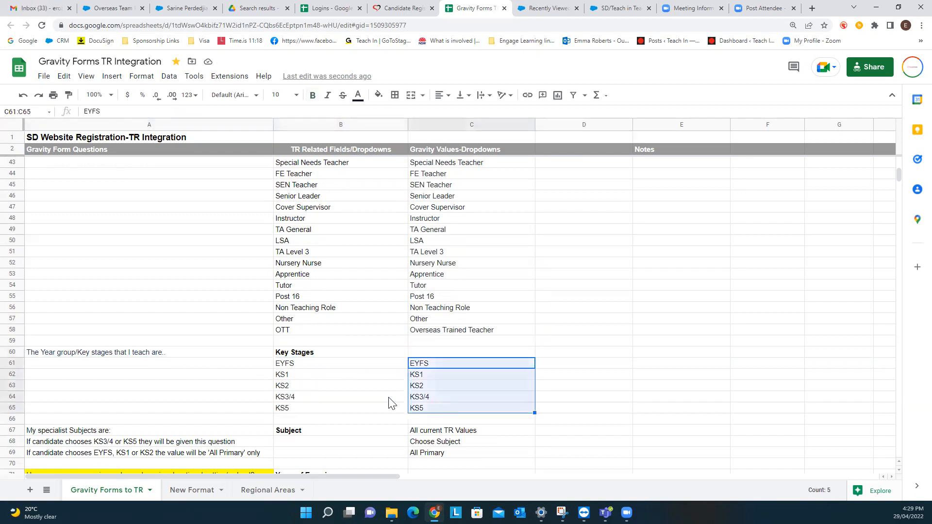
left_click(314, 367)
left_click_drag(305, 415, 306, 416)
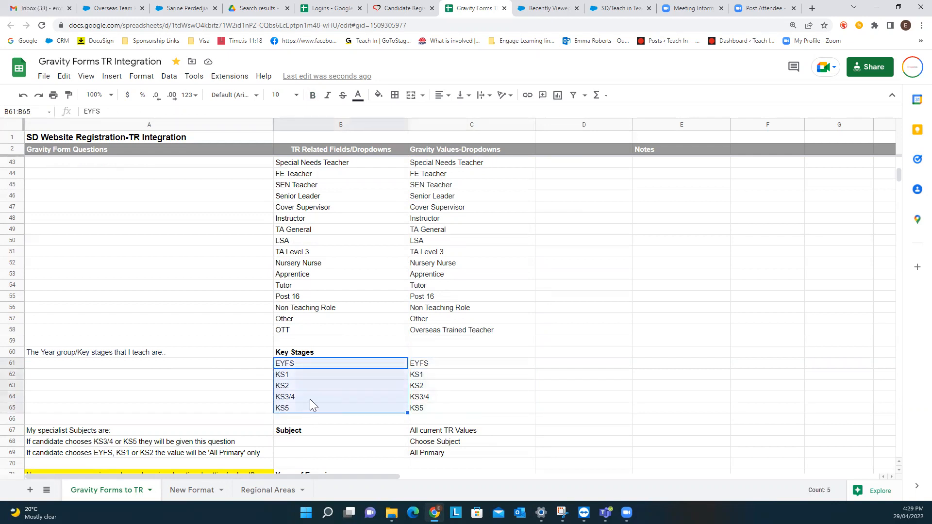
Review the specialist subjects question in row 67 with its Subject field and Gravity value
left_click(352, 434)
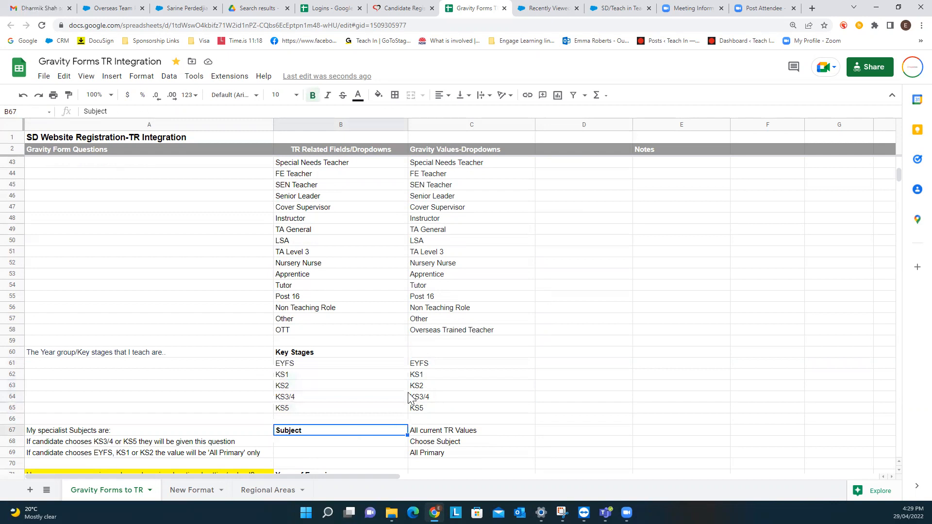
scroll(471, 379, "down", 5)
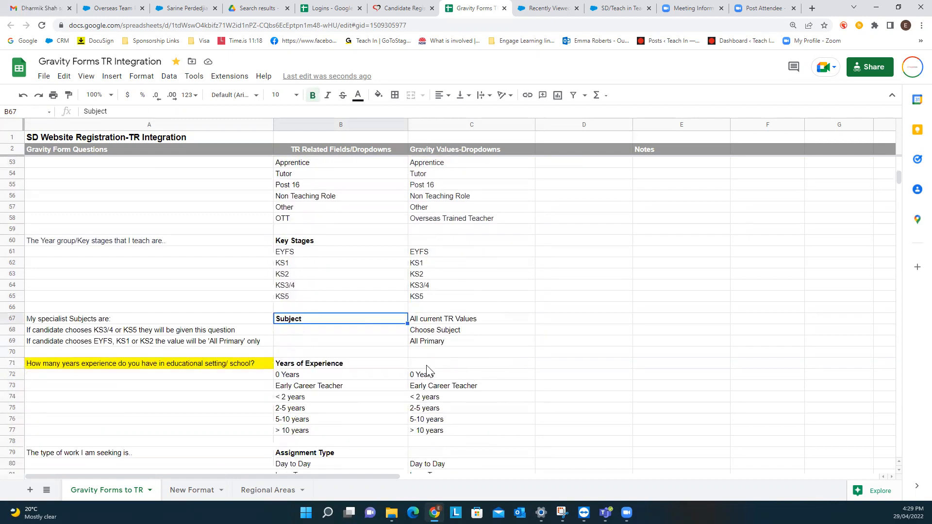
left_click(144, 321)
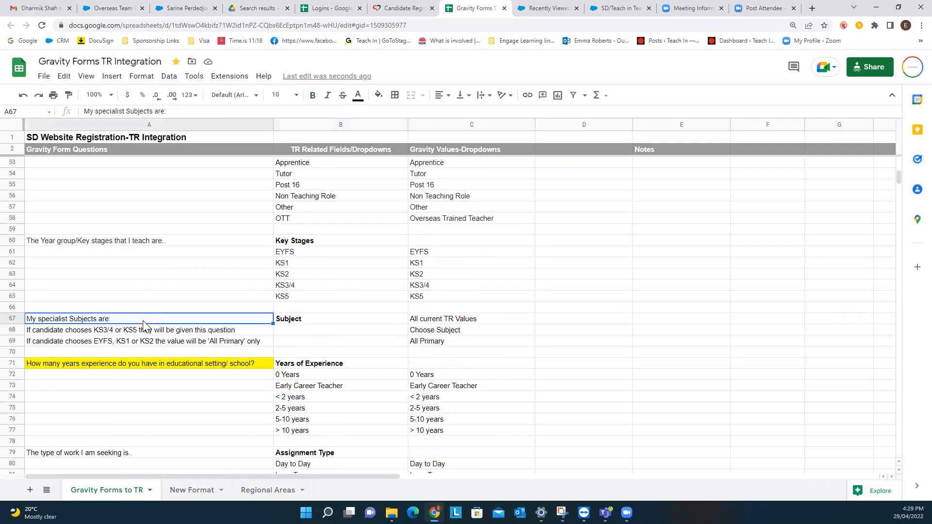
left_click(316, 323)
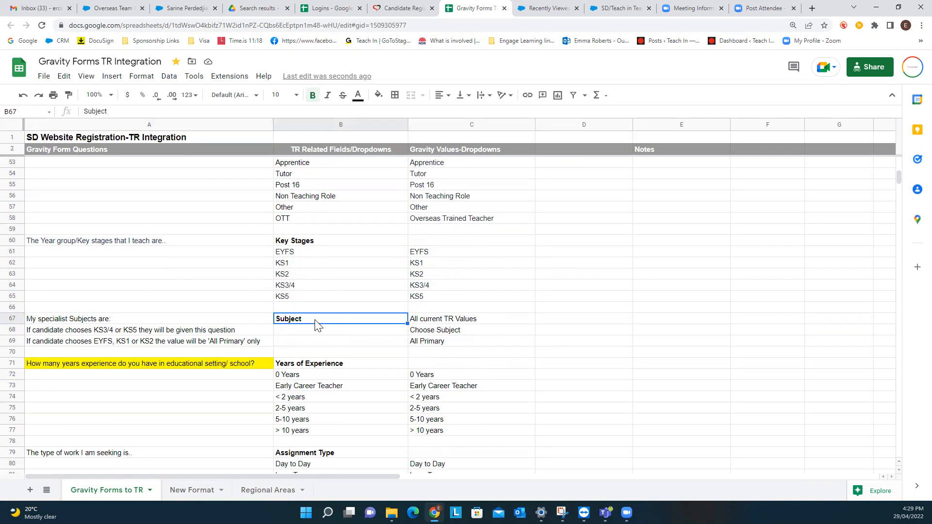
left_click(443, 322)
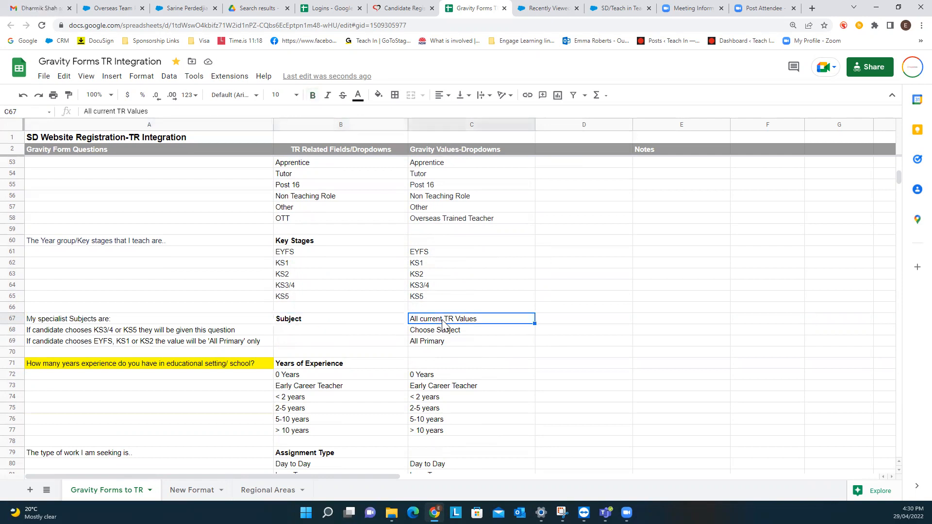
Check the KS3/4 and KS5 Gravity values in C64:C65 against the Subject field in B67
left_click(427, 291)
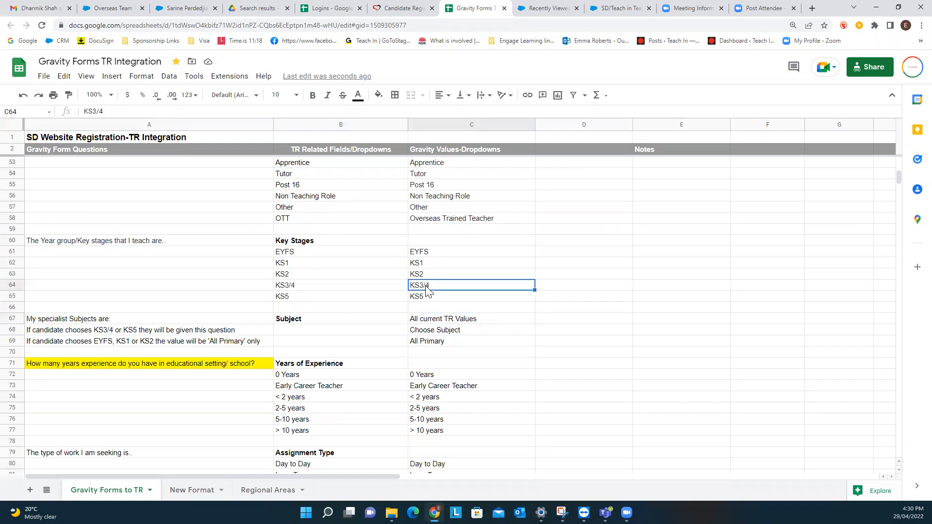
left_click(425, 301)
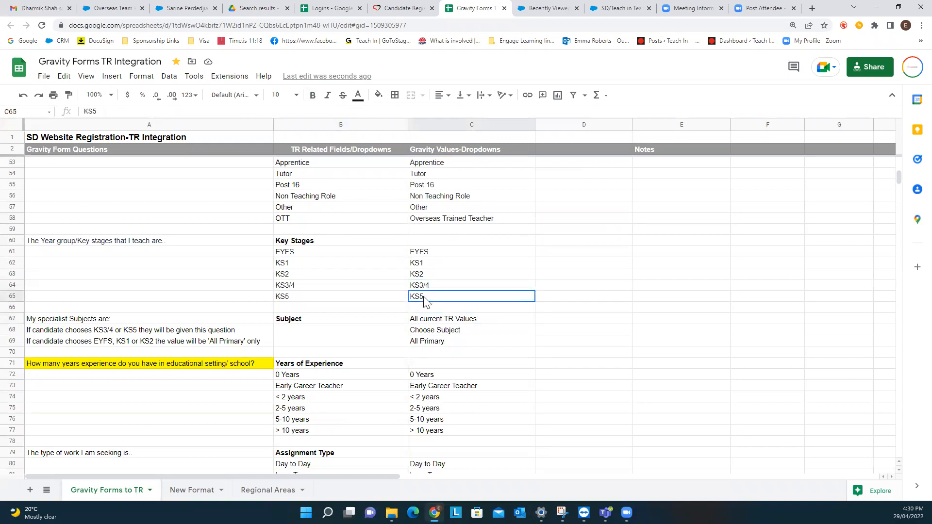
left_click(426, 287)
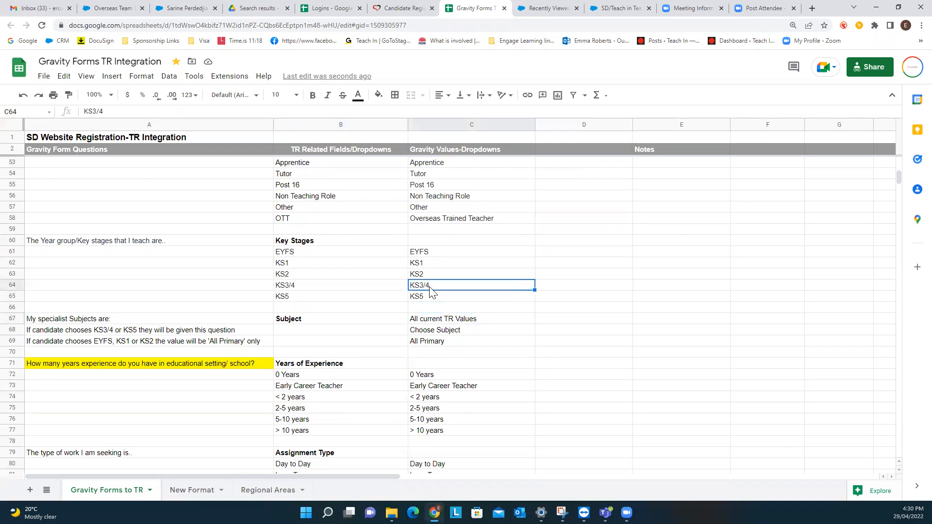
left_click(432, 298)
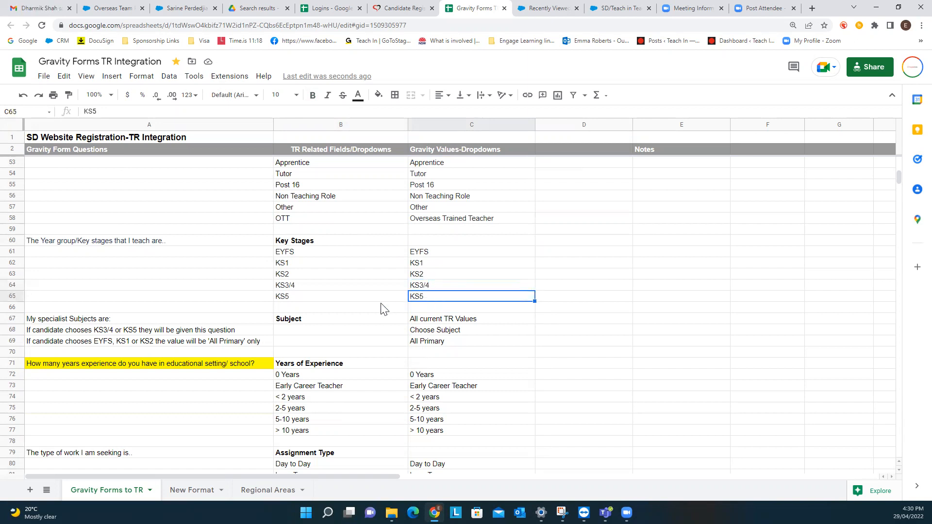
left_click(313, 324)
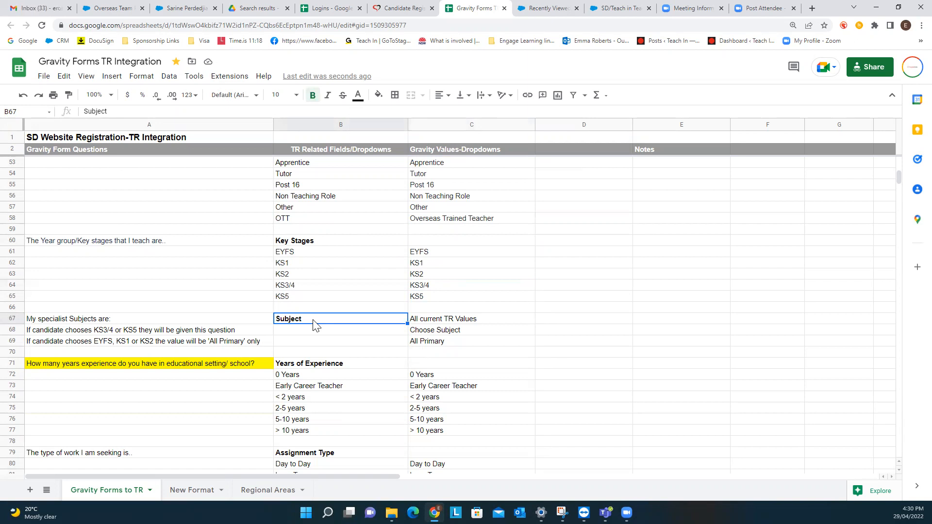
Check the EYFS, KS1 and KS2 Gravity values in C61:C63 against the All Primary value in C69
left_click(428, 253)
left_click(424, 265)
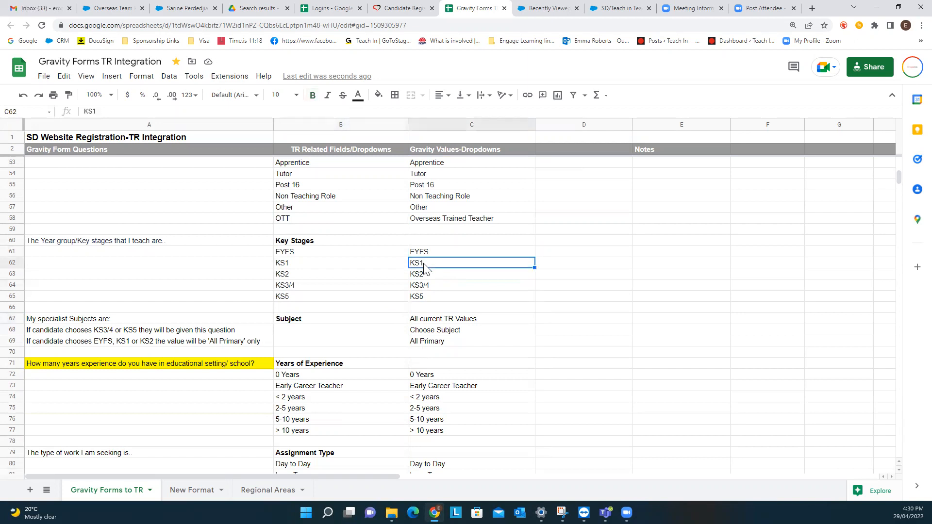
left_click(424, 276)
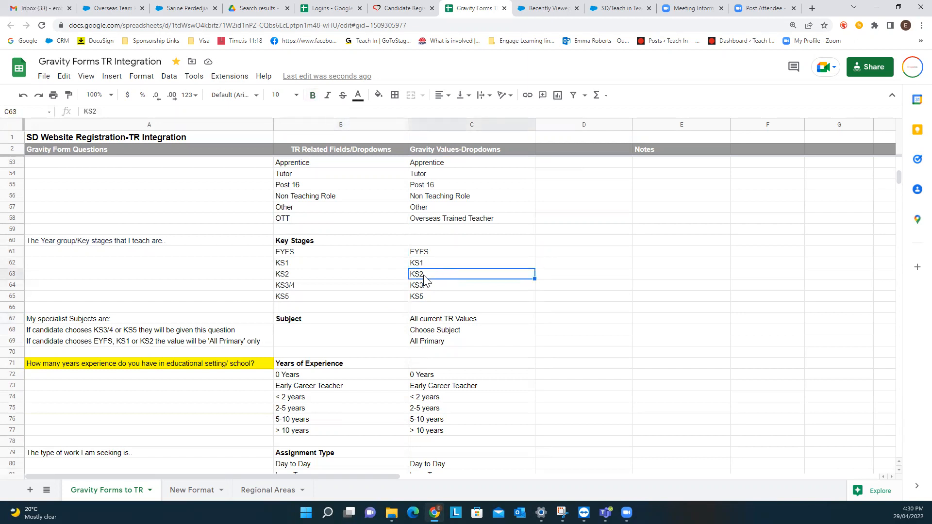
left_click(430, 344)
Switch to the Salesforce person record, open the Subject field for editing, and examine the Subject and Year/Key Stage picklists
left_click(189, 10)
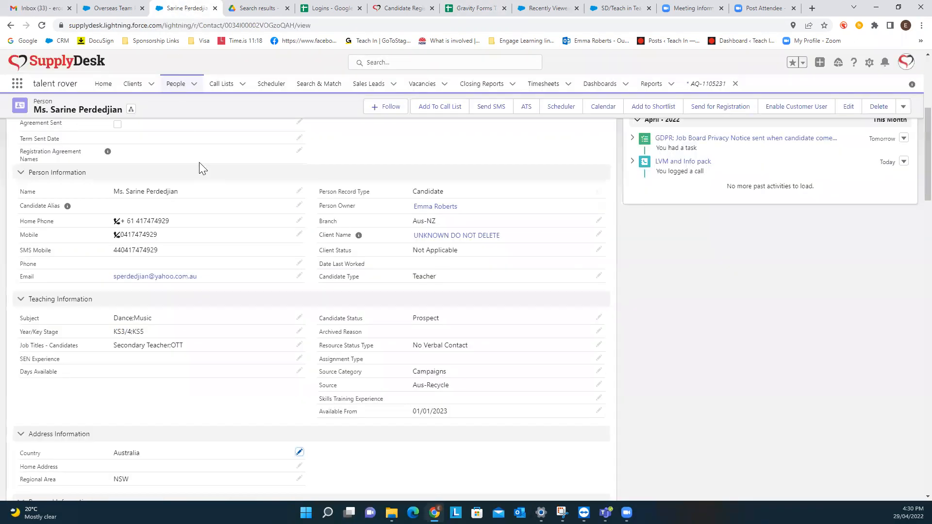
left_click(298, 318)
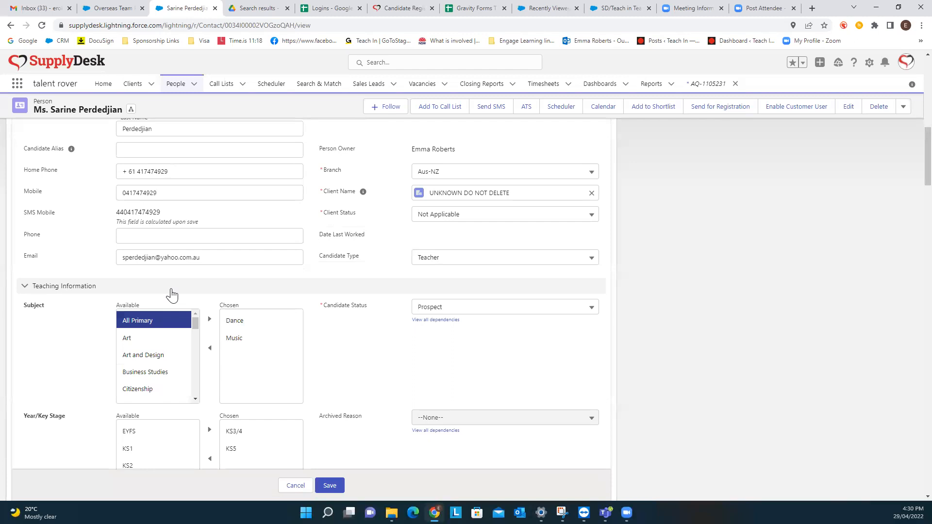
scroll(165, 325, "down", 2)
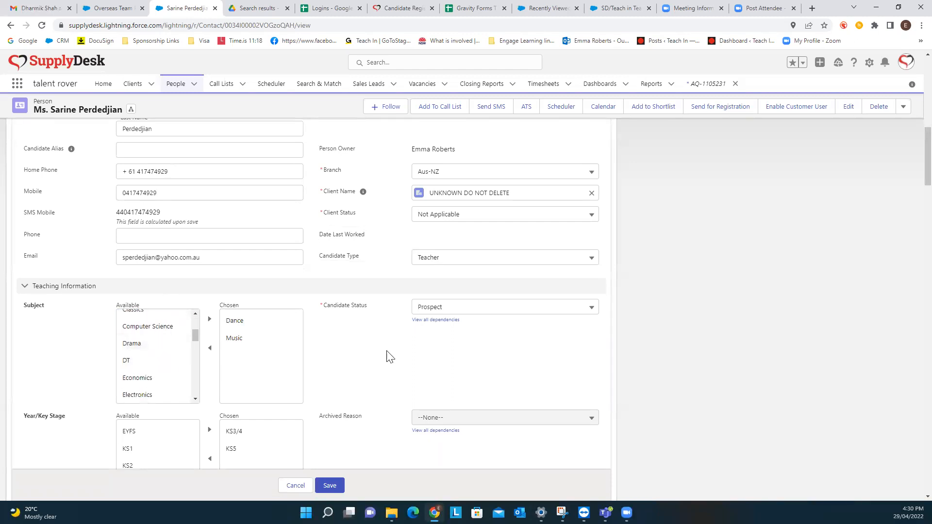
scroll(388, 356, "down", 2)
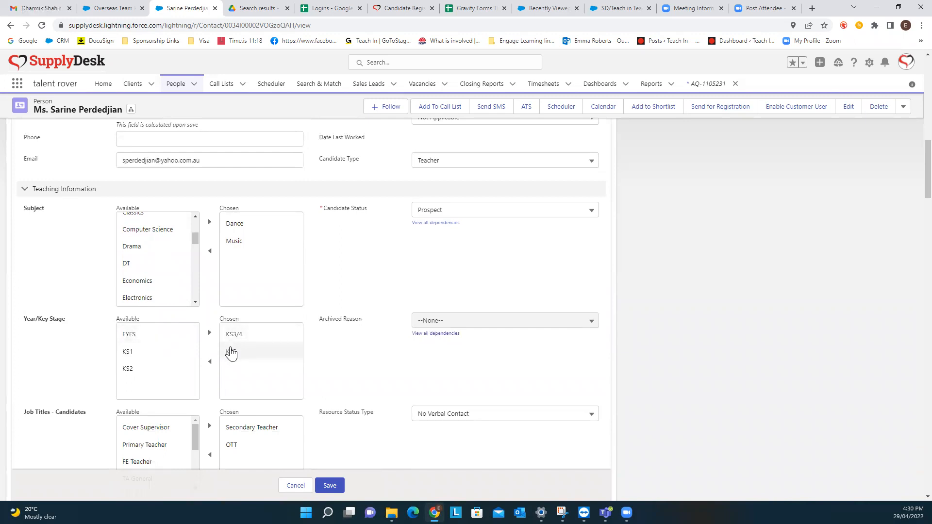
Look through the available Subject values on the person record and highlight All Primary
scroll(147, 243, "up", 1)
scroll(147, 242, "up", 3)
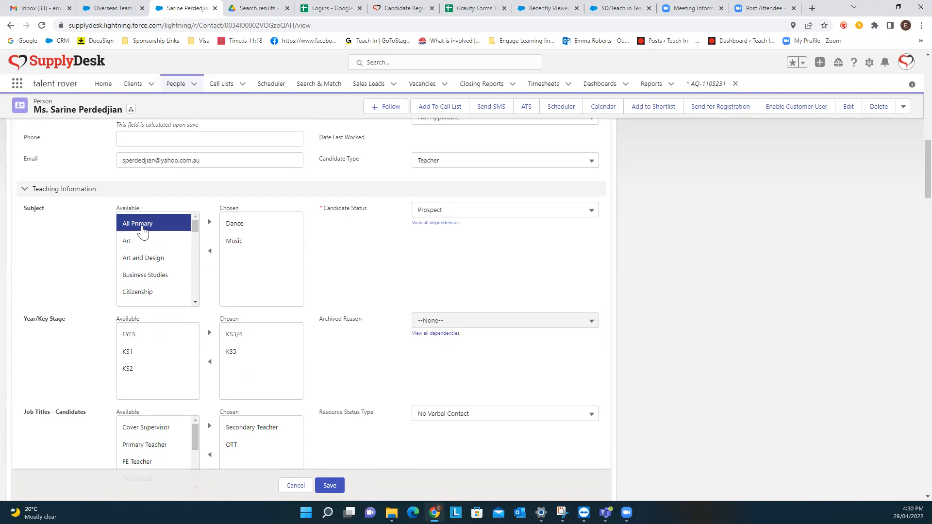
scroll(139, 250, "down", 7)
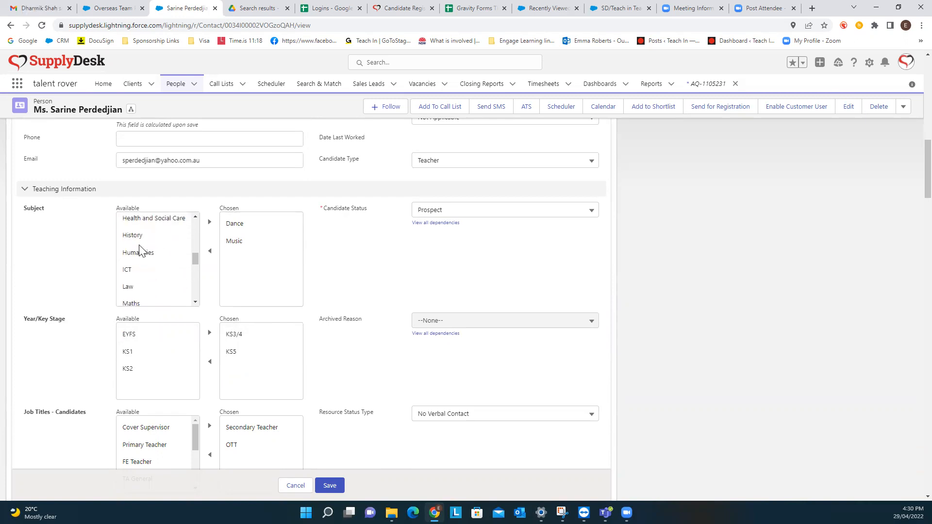
scroll(139, 256, "down", 2)
scroll(139, 257, "up", 8)
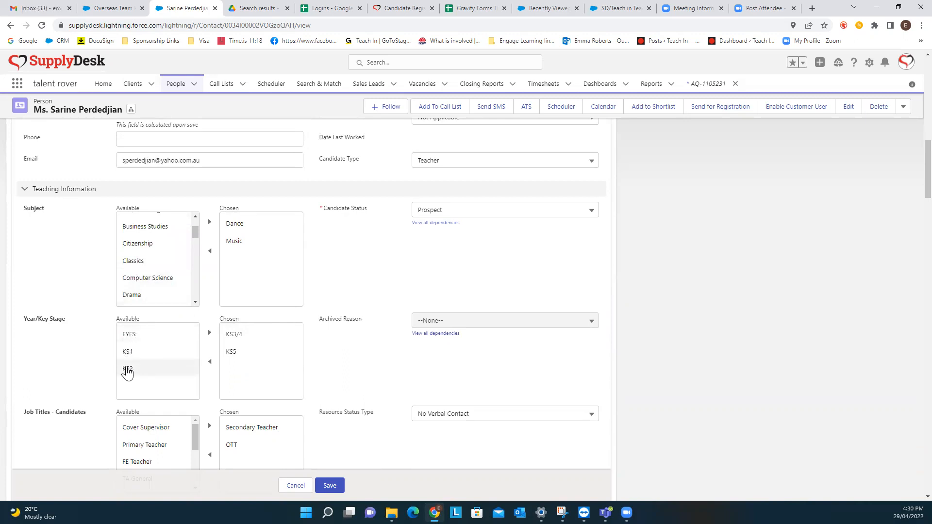
scroll(160, 253, "up", 3)
left_click(155, 223)
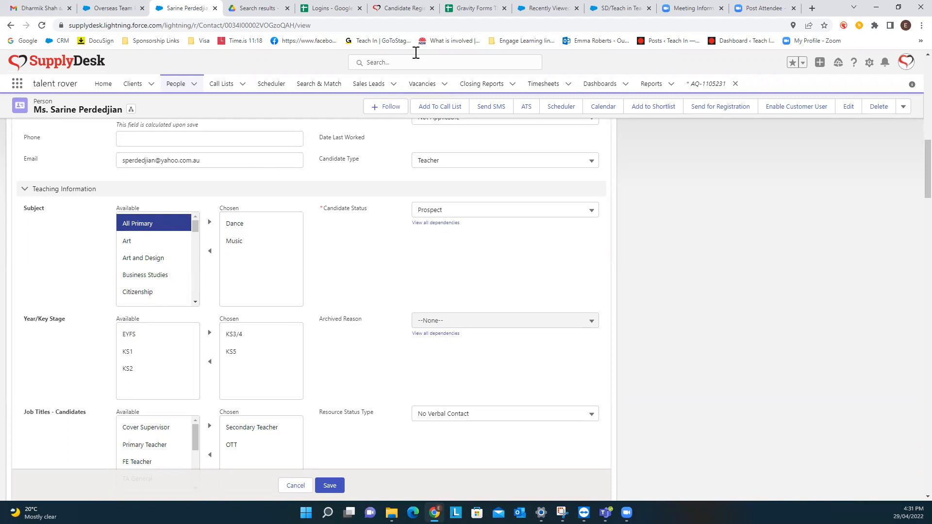
On the Candidate Registration form, tick KS3/4 and KS5 to check the specialist subjects question, and clear both
left_click(406, 8)
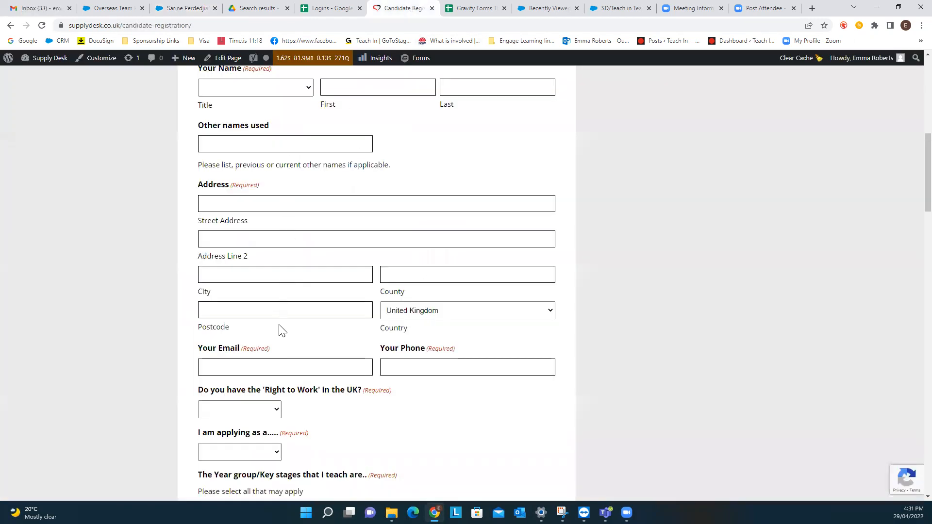
scroll(279, 335, "down", 4)
left_click(203, 357)
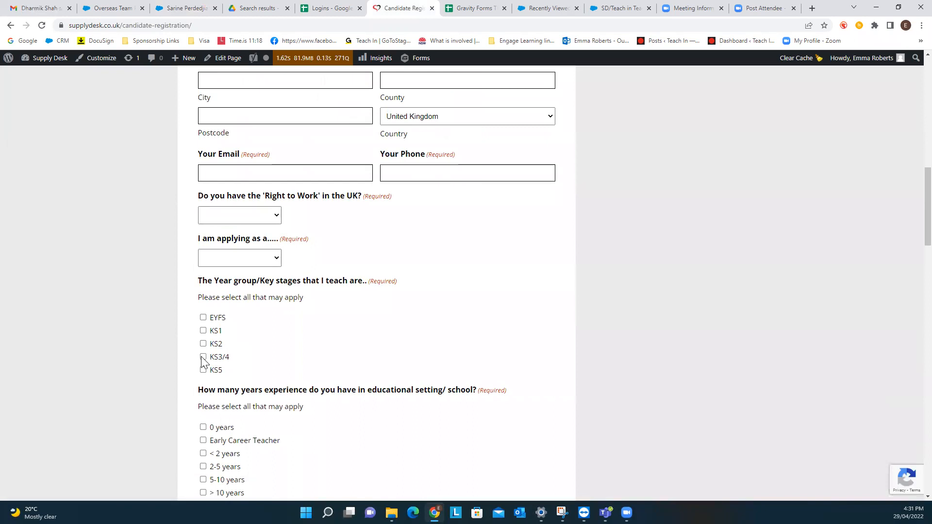
scroll(272, 371, "down", 1)
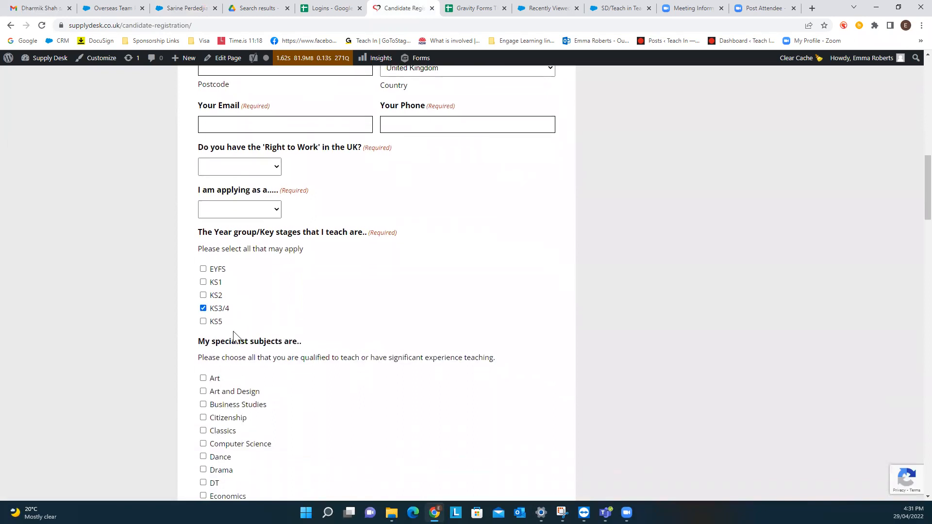
left_click(203, 322)
left_click(203, 309)
left_click(203, 322)
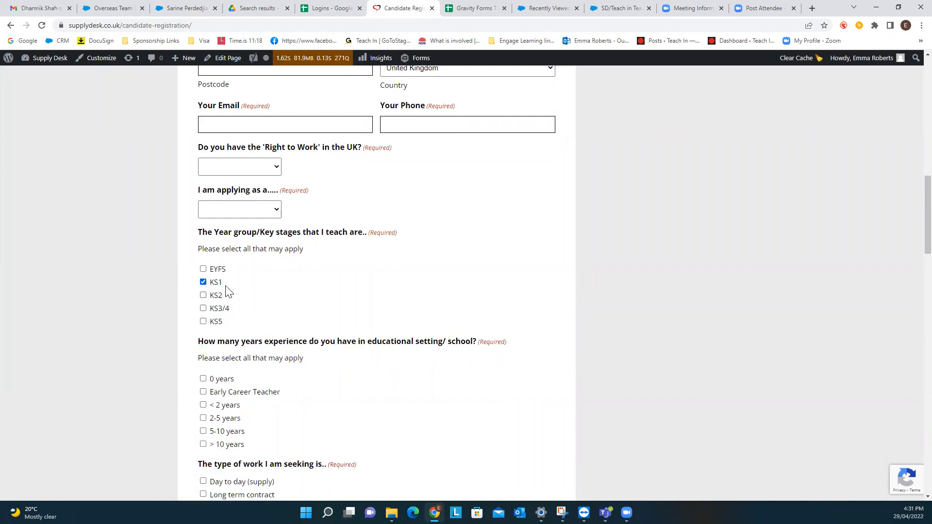
Tick EYFS, KS1 and KS2 to check which questions the form shows, and return to the Gravity Forms TR Integration sheet
left_click(204, 269)
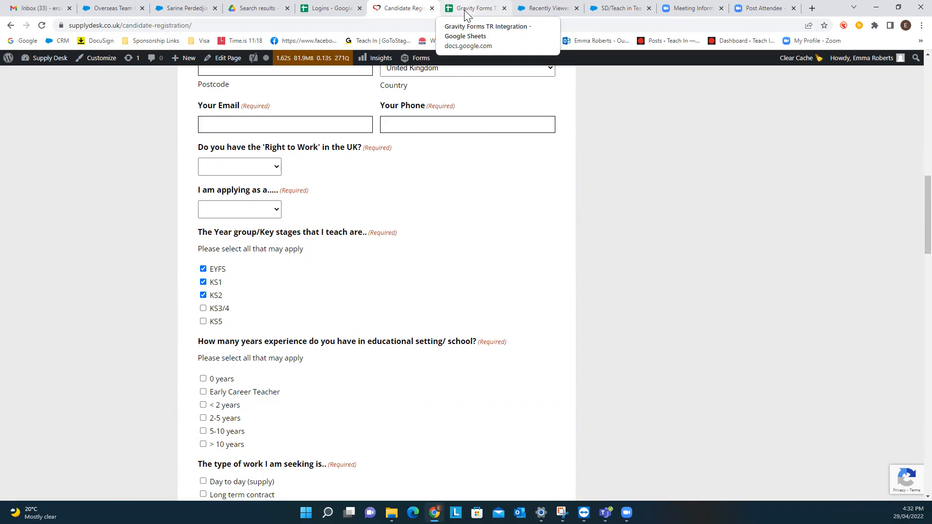
left_click(465, 11)
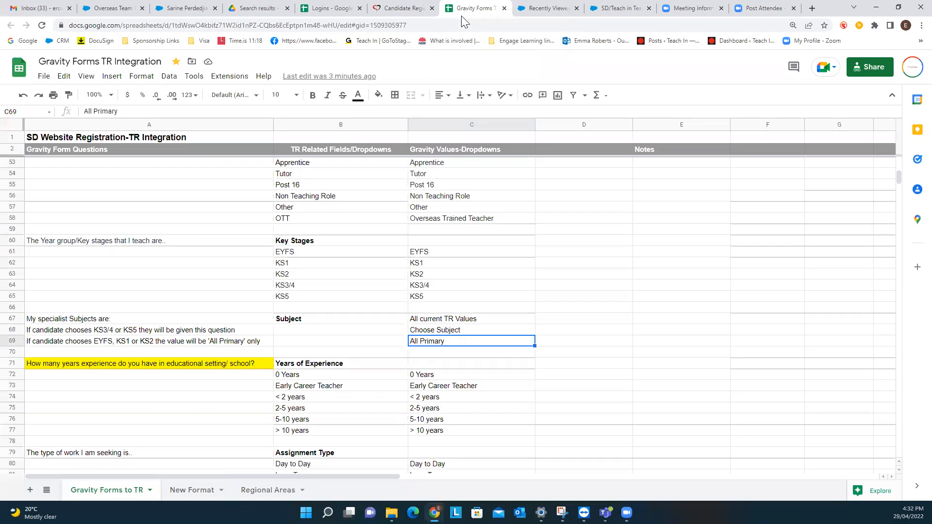
Review the specialist subjects rows and enter "Picklist already exists" beneath the Subject field in the TR column
left_click(527, 321)
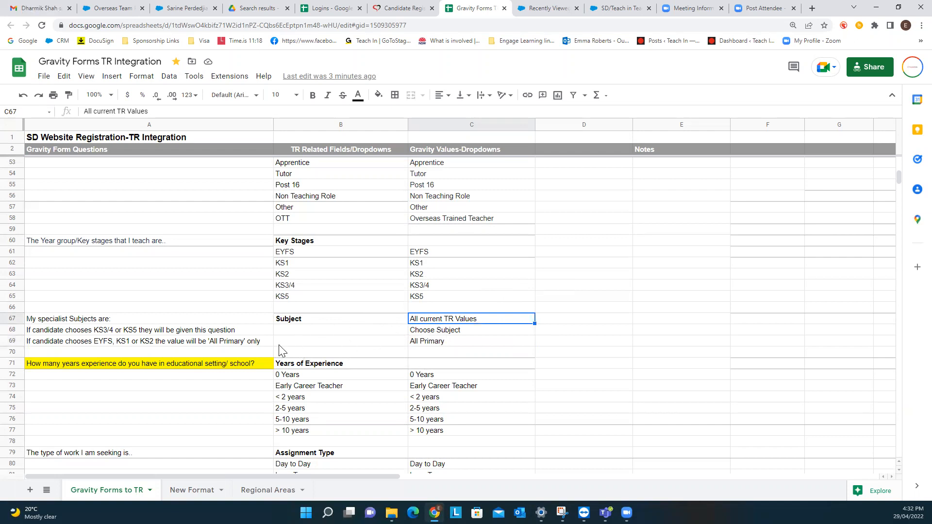
left_click(51, 333)
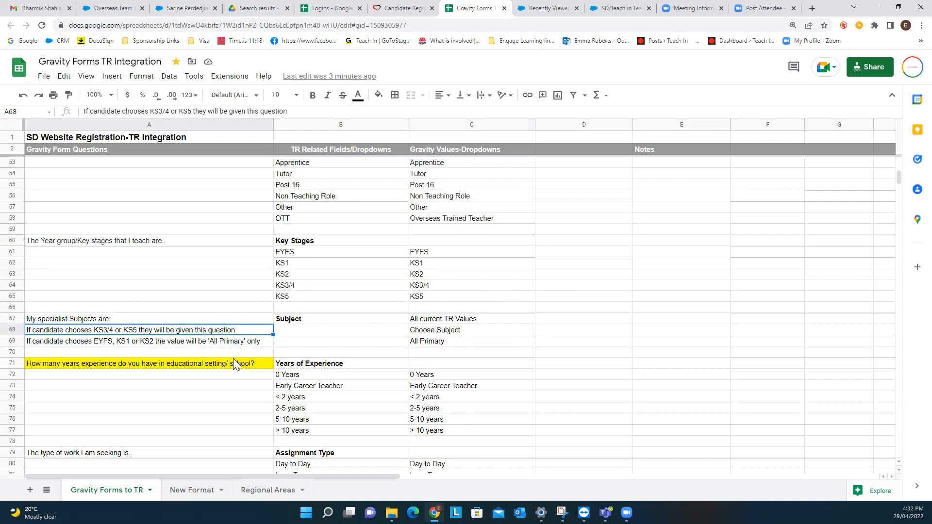
left_click(458, 343)
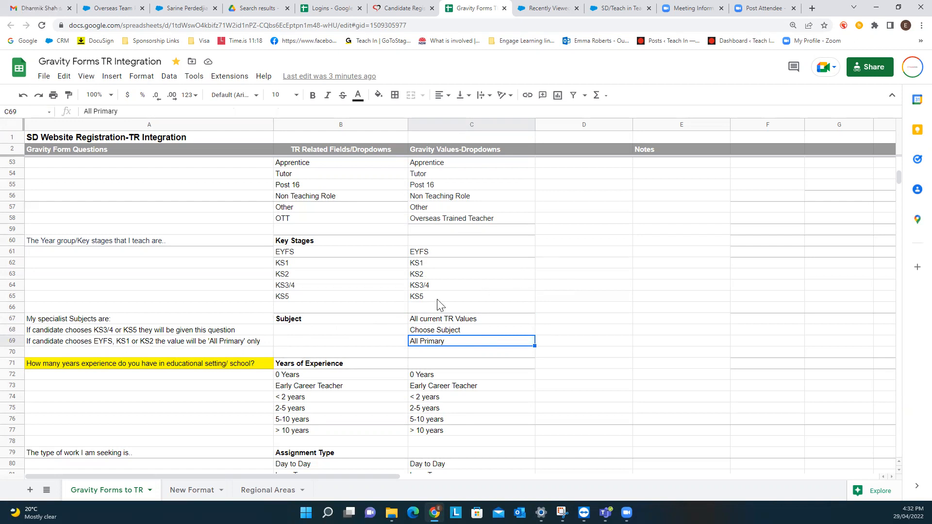
left_click(306, 334)
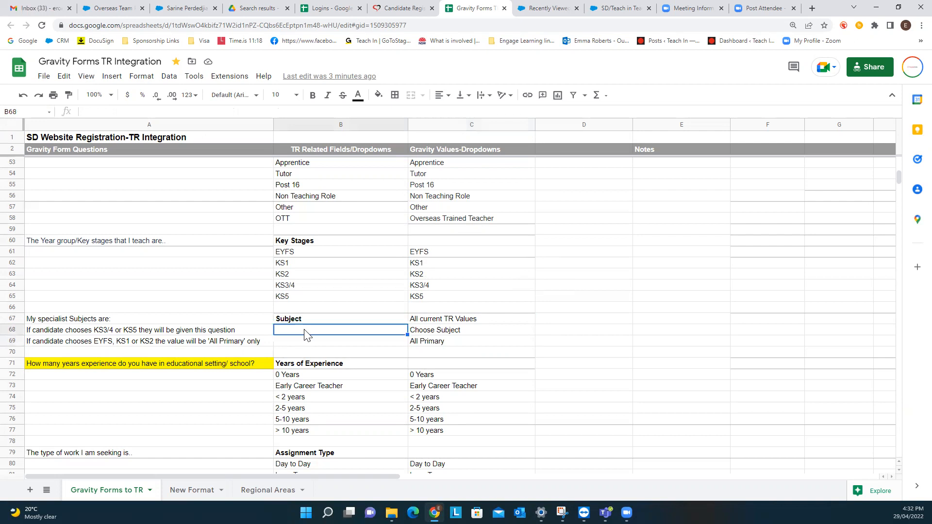
type("Picklist already exists")
left_click(490, 341)
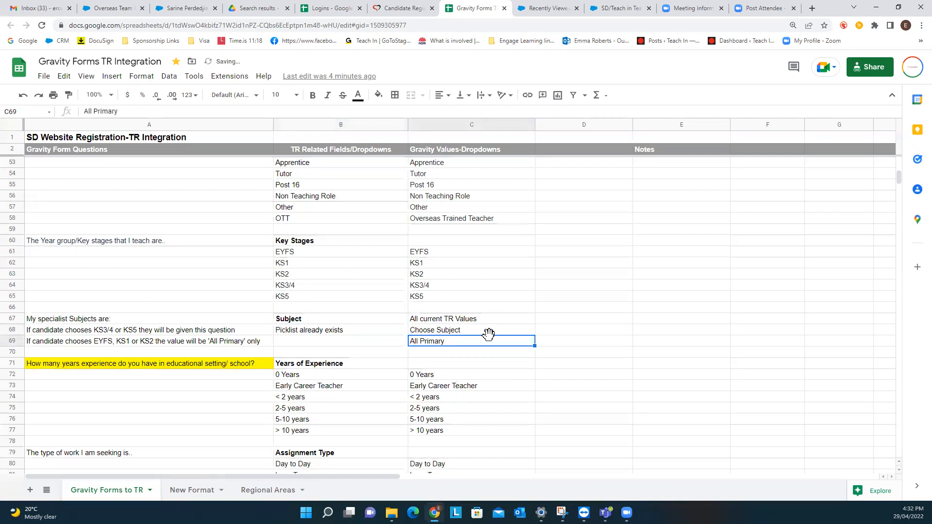
Go through the years of experience question and highlight its TR values from 0 Years to > 10 years
scroll(342, 328, "down", 3)
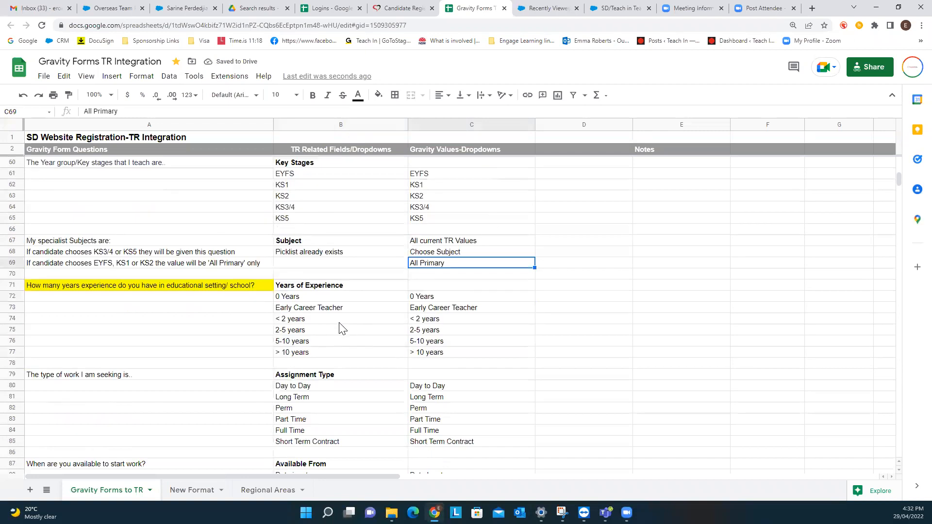
left_click(236, 291)
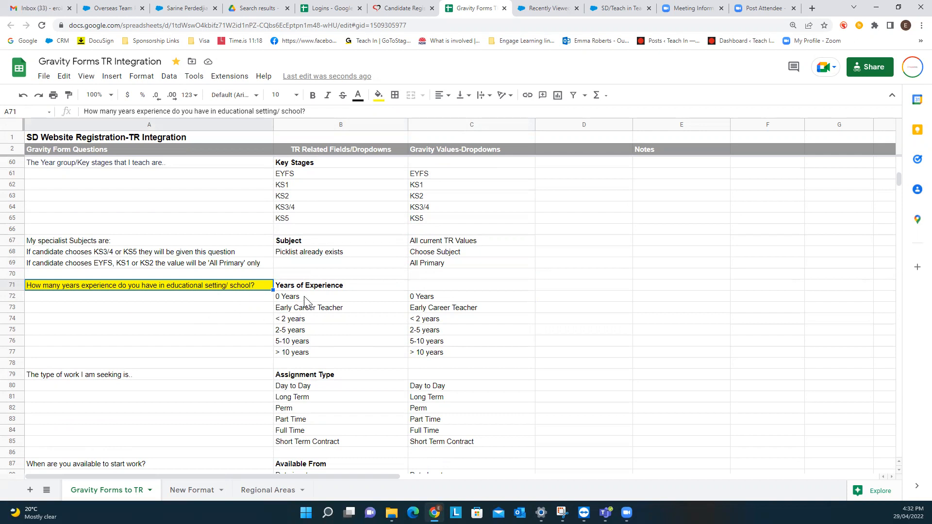
left_click(434, 298)
left_click_drag(354, 299, 338, 356)
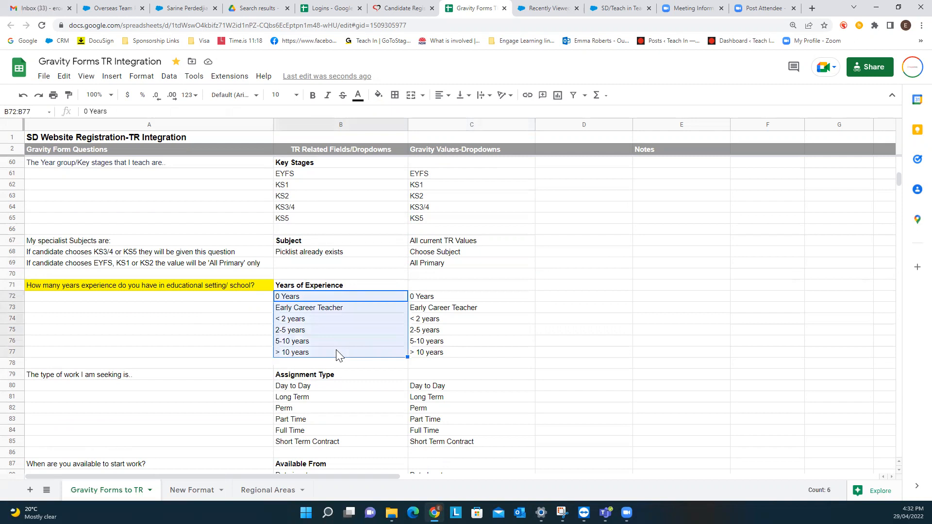
Add the note "Add dropdown picklist" in column D of the Years of Experience row
left_click(559, 287)
type("Add dro")
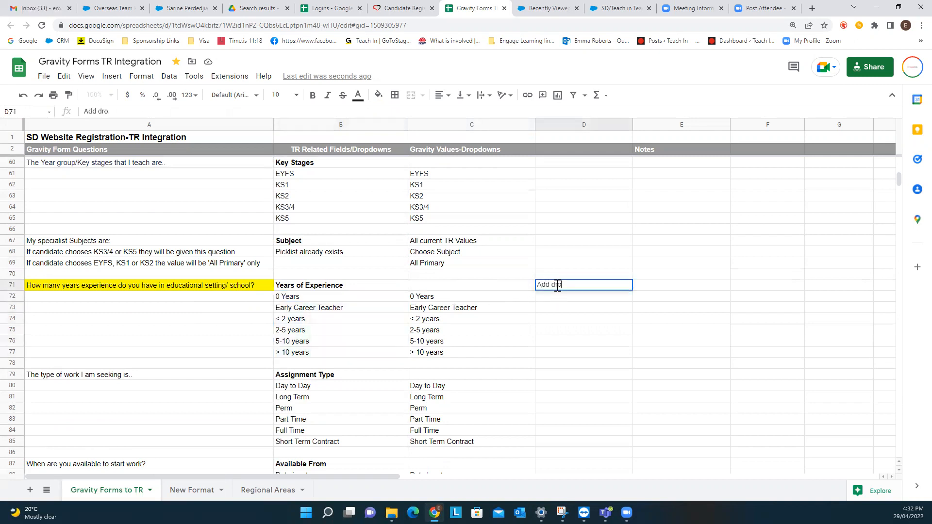
type("pdwon picklist")
left_click(568, 286)
type("own")
key("BackSpace")
key("BackSpace")
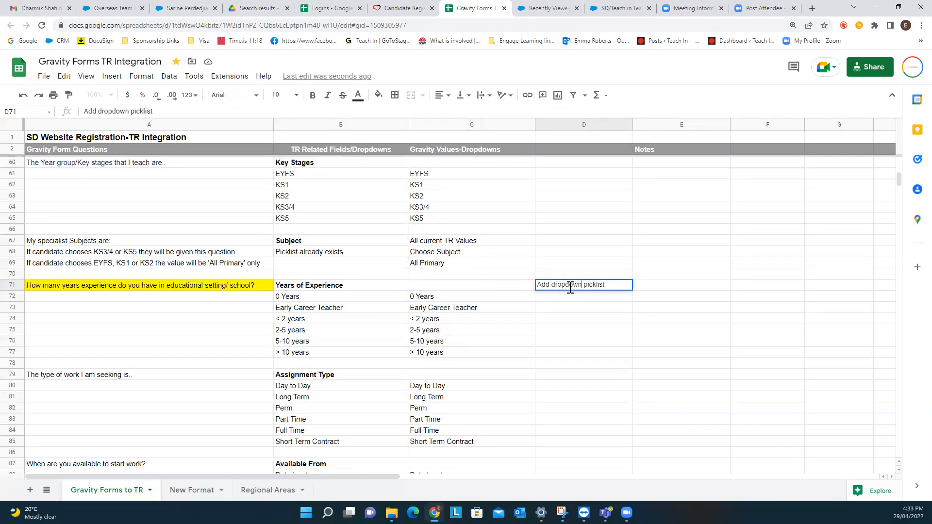
left_click(565, 340)
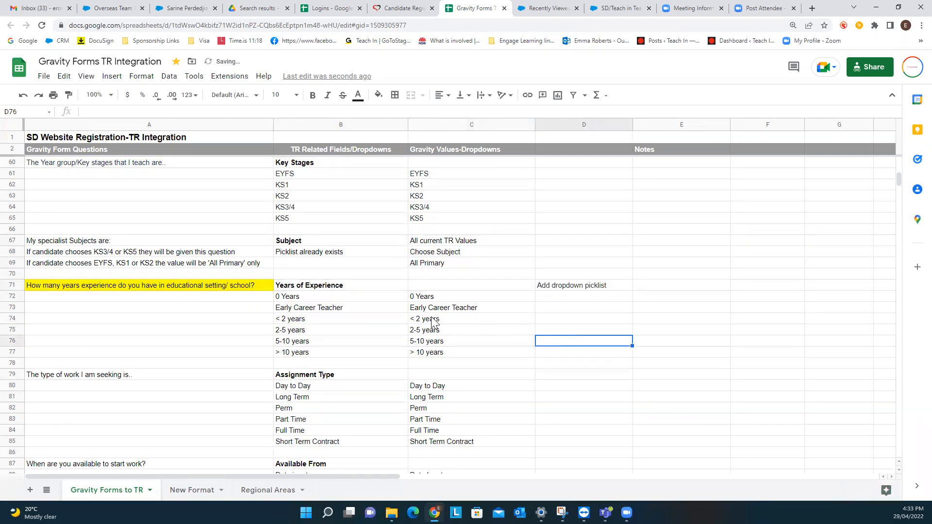
Compare the TR and Gravity Assignment Type values for the type of work question, highlighting both lists
scroll(434, 323, "down", 3)
left_click(130, 298)
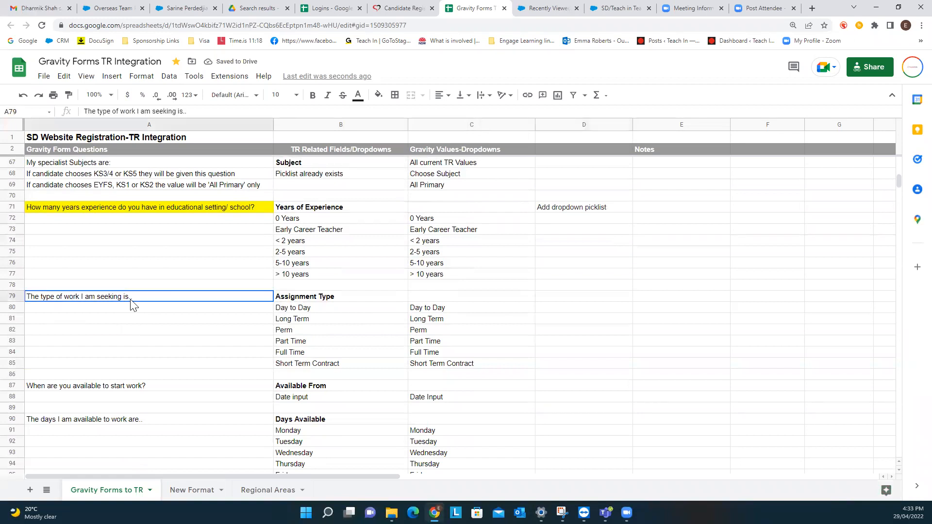
left_click(339, 299)
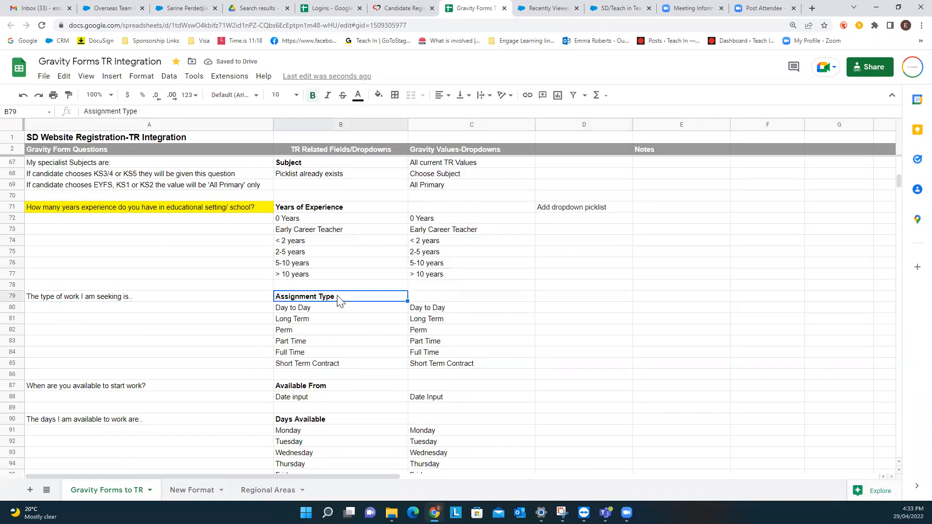
left_click_drag(334, 309, 320, 369)
left_click_drag(440, 310, 427, 367)
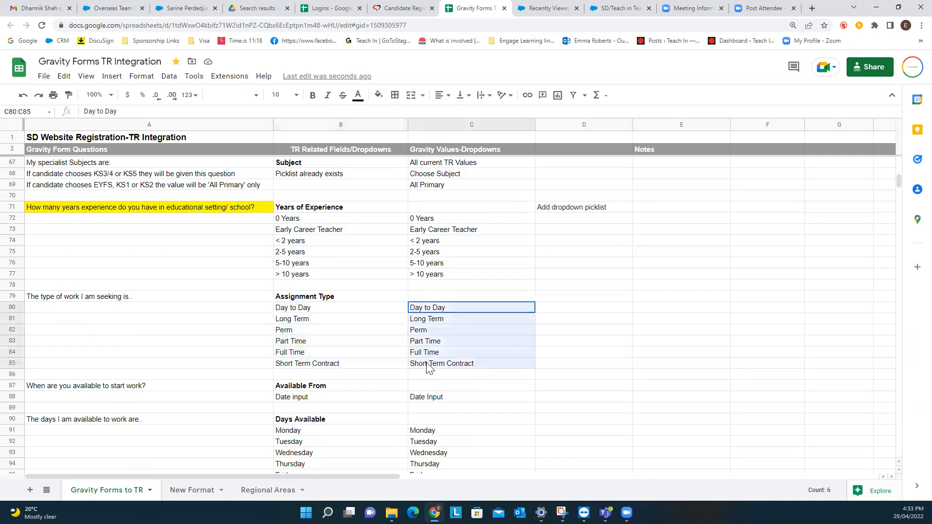
left_click(631, 322)
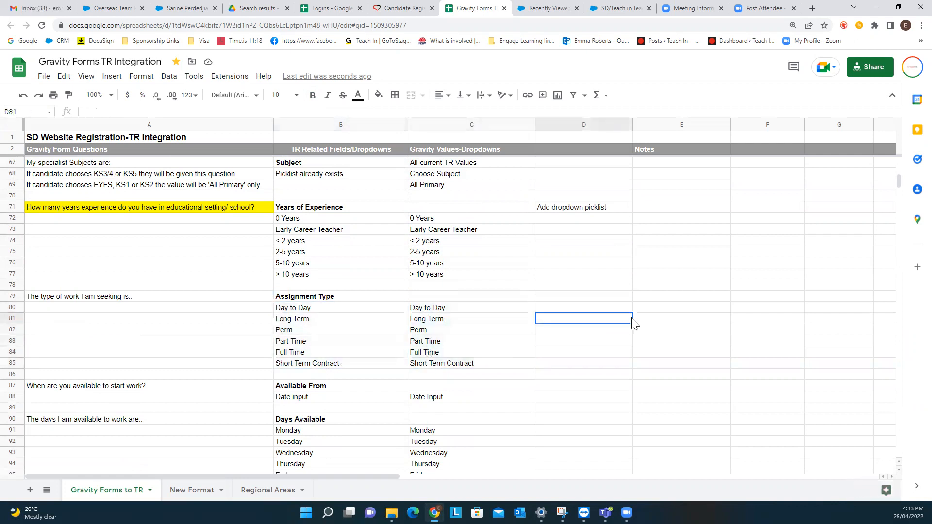
Review the Available From date input rows and check the Available From date field on the Salesforce person record
scroll(633, 323, "down", 1)
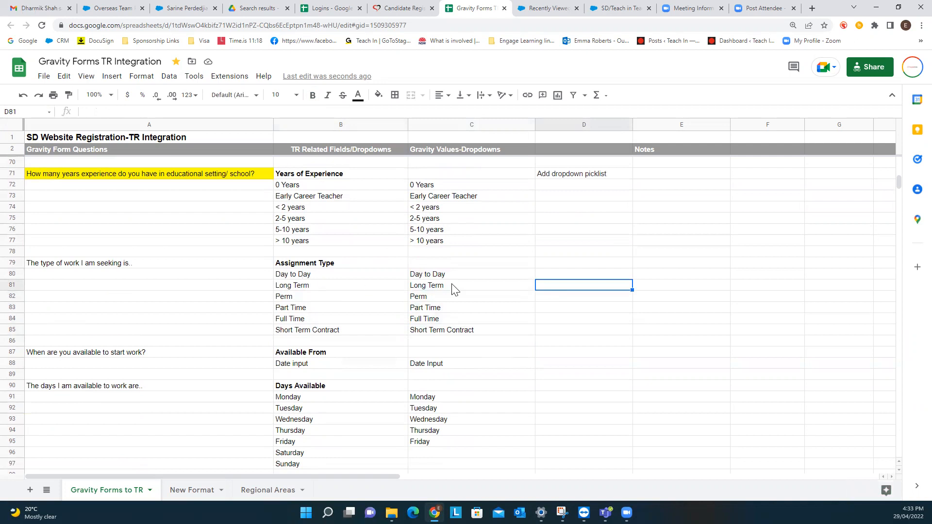
scroll(524, 321, "down", 2)
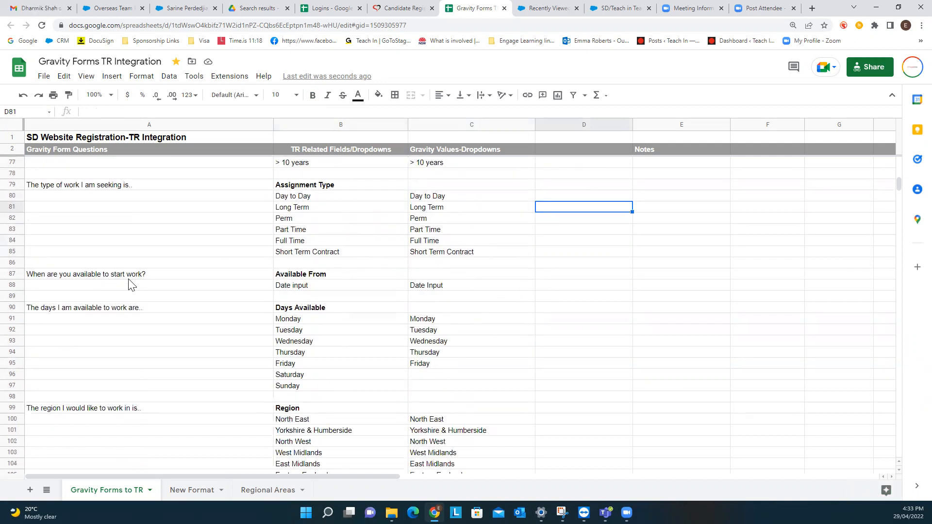
left_click(328, 277)
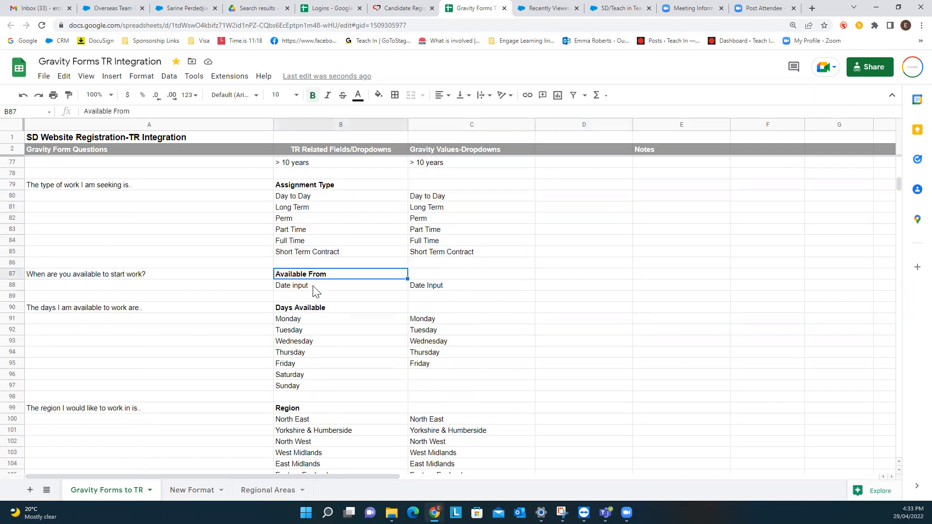
left_click(316, 289)
left_click(447, 290)
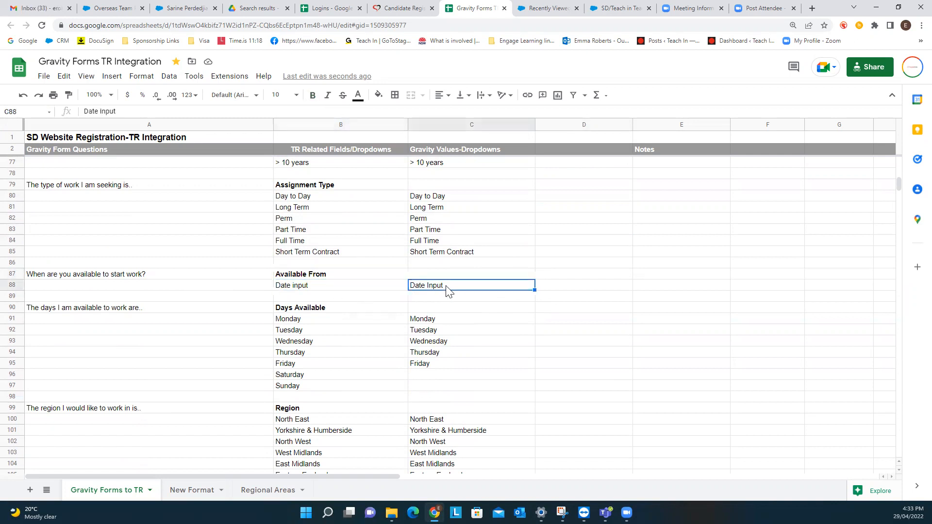
left_click(187, 9)
scroll(441, 366, "down", 4)
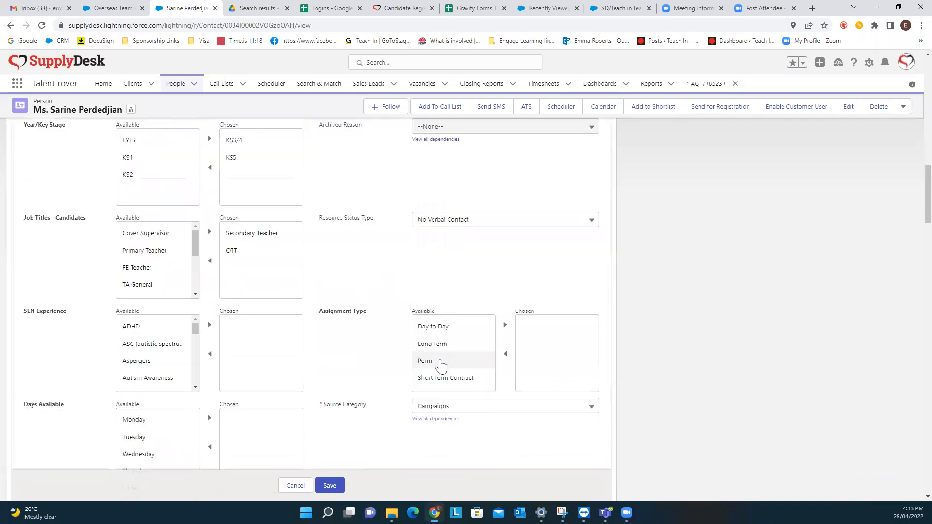
scroll(441, 360, "down", 8)
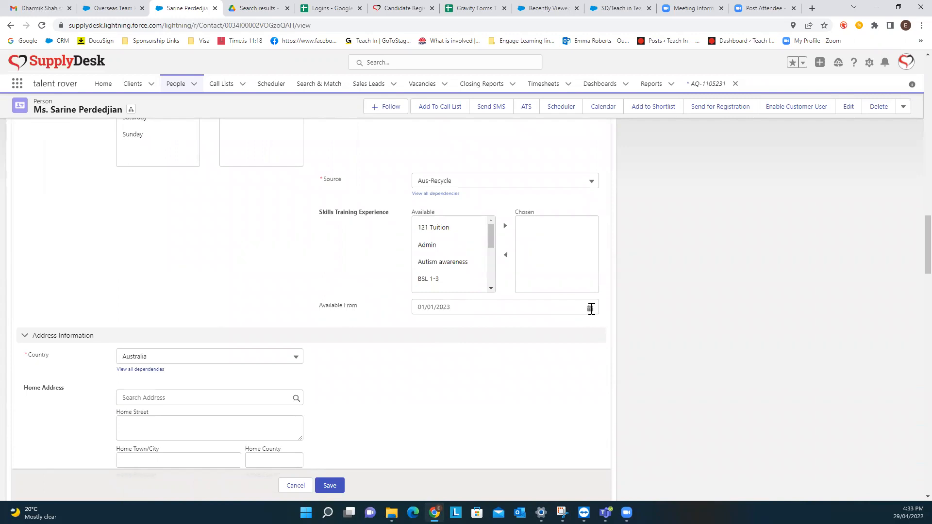
Return to the Gravity Forms TR Integration sheet and add Saturday and Sunday to the Gravity values for Days Available
left_click(476, 9)
left_click(465, 300)
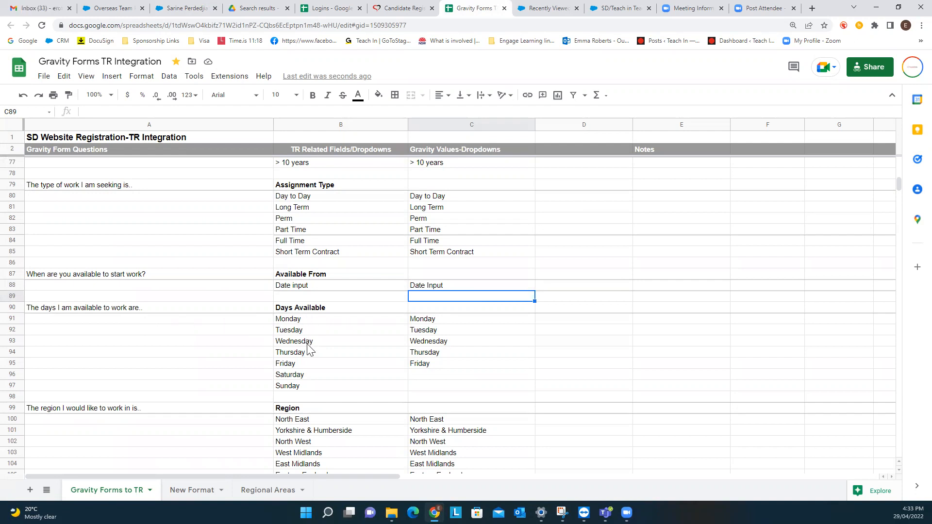
left_click(425, 375)
left_click_drag(343, 381, 443, 391)
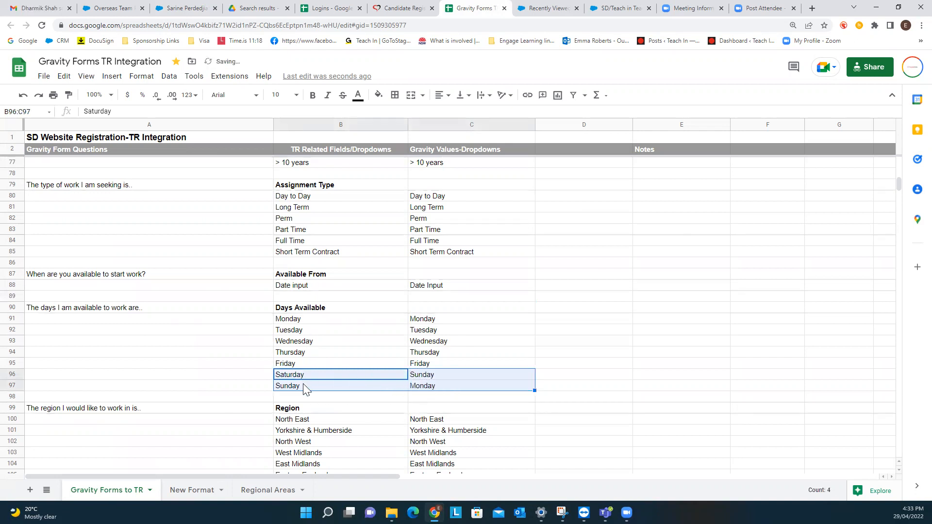
left_click(452, 321)
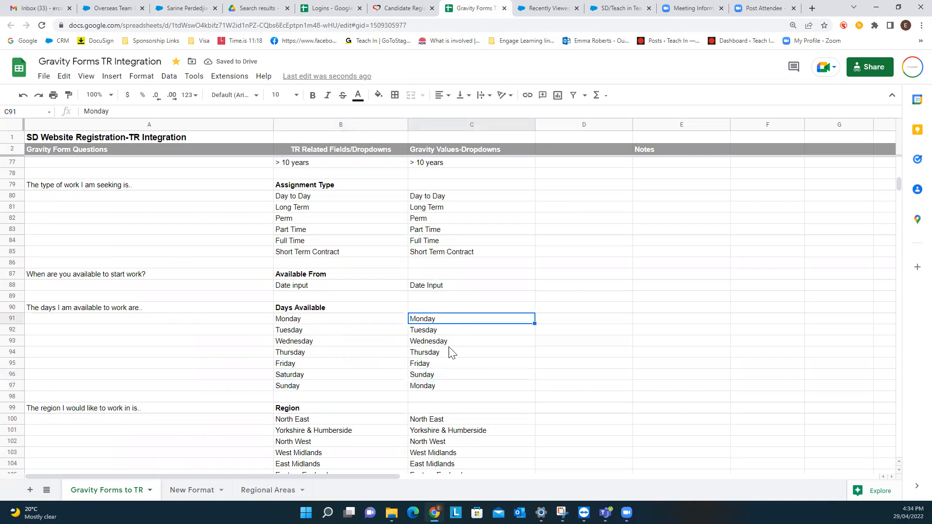
left_click(432, 388)
left_click(436, 378)
type("Satur")
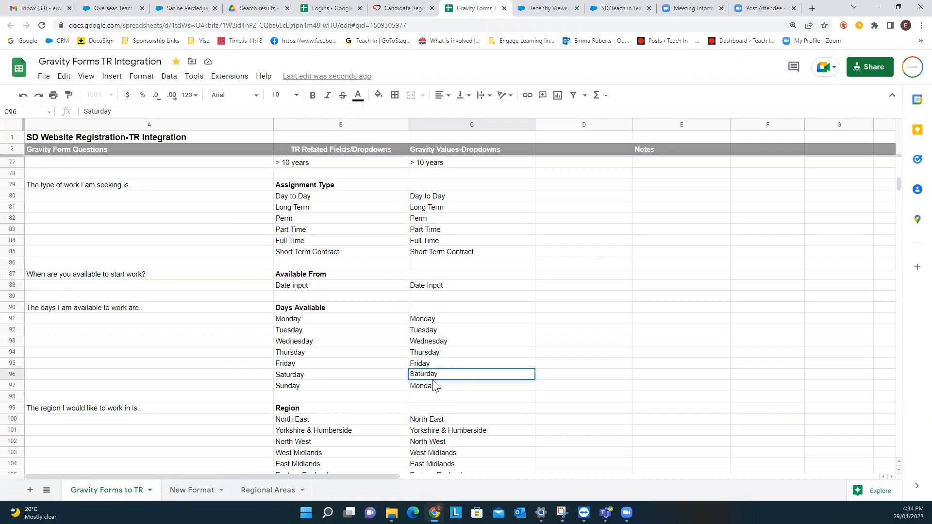
left_click(435, 388)
type("Su")
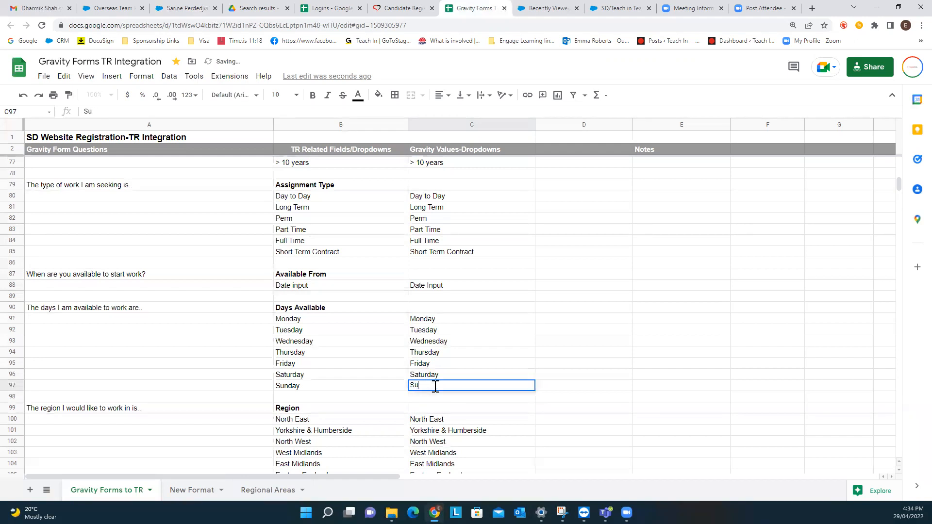
type("nday")
left_click(498, 408)
Examine how the Region question and its values relate to the Preferred LEA question in the sheet
scroll(508, 405, "down", 1)
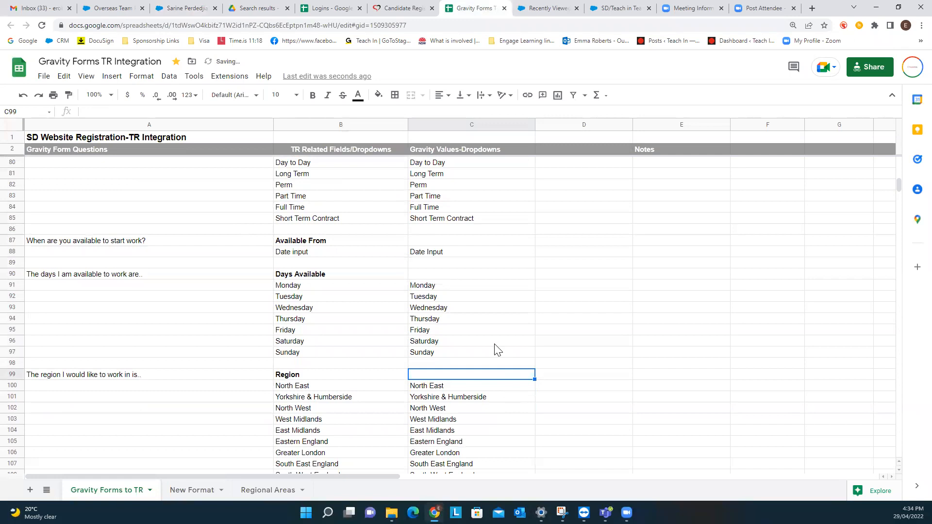
scroll(497, 350, "down", 1)
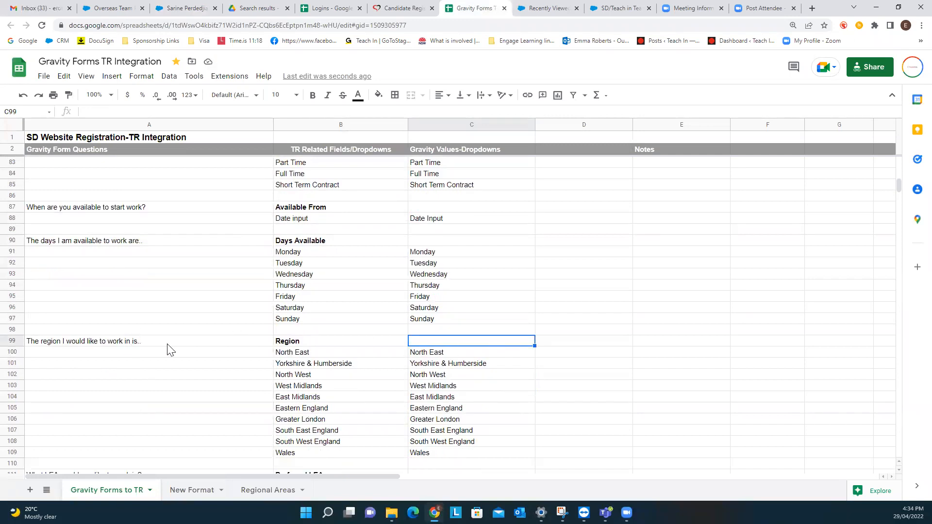
left_click(308, 341)
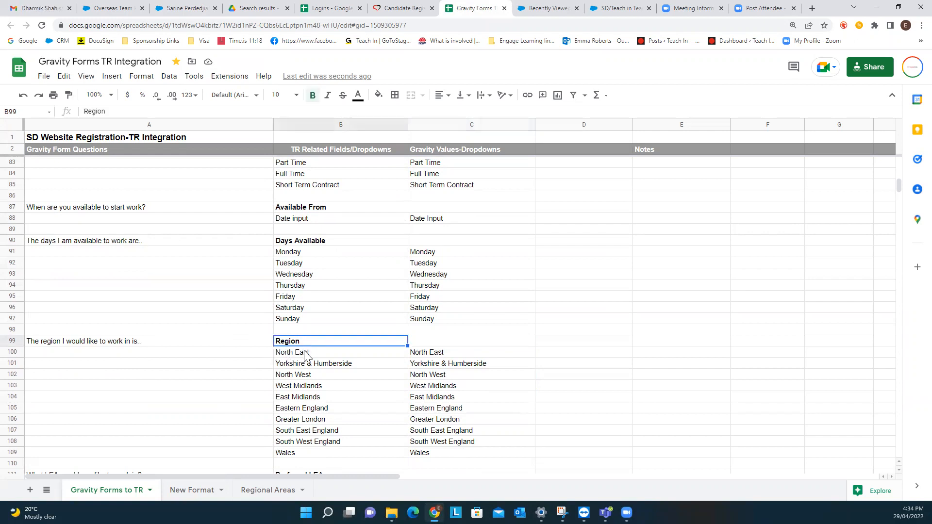
left_click(306, 353)
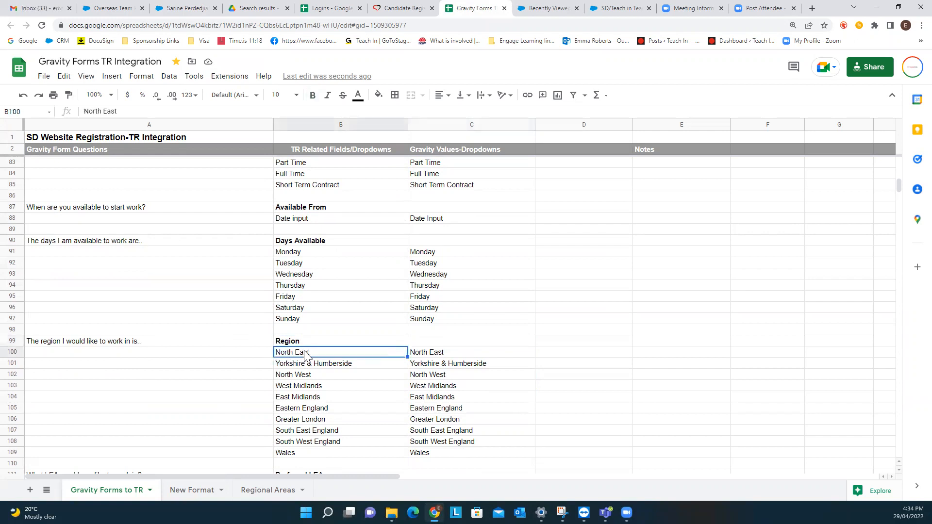
scroll(305, 355, "down", 1)
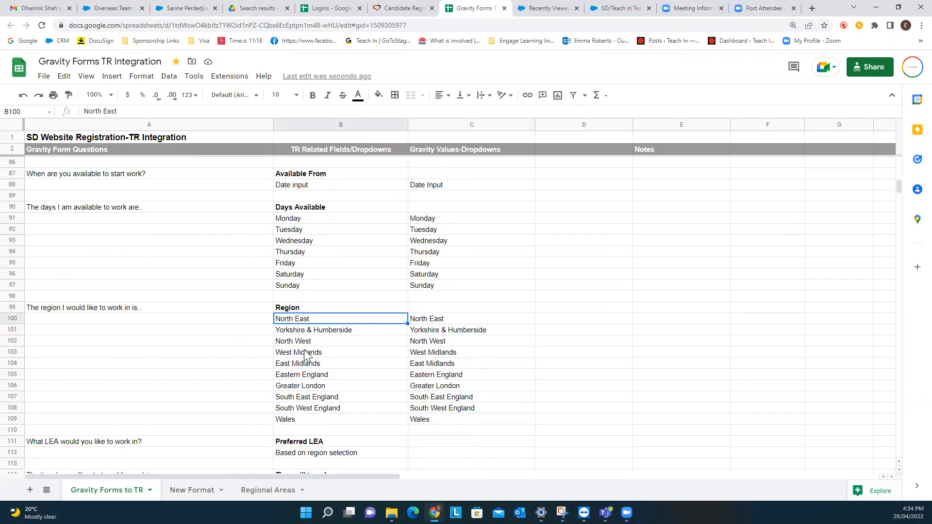
left_click(299, 446)
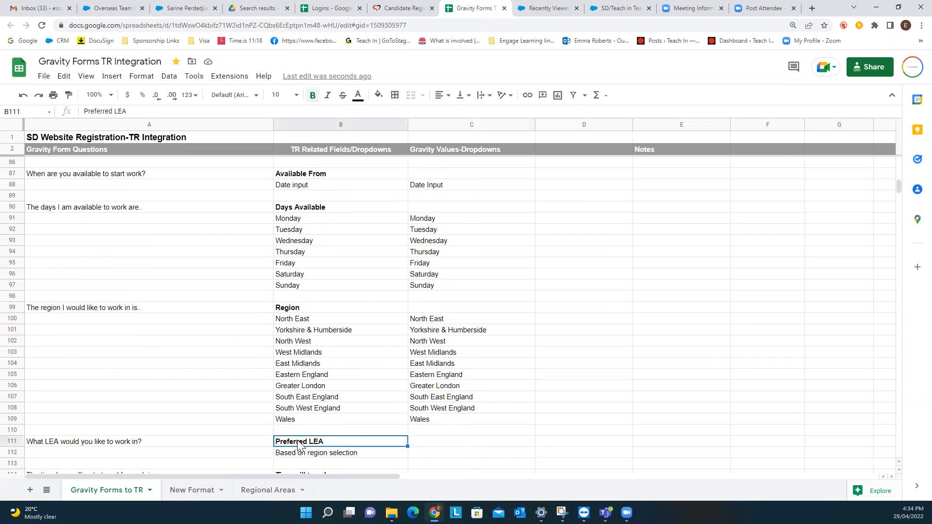
left_click(309, 322)
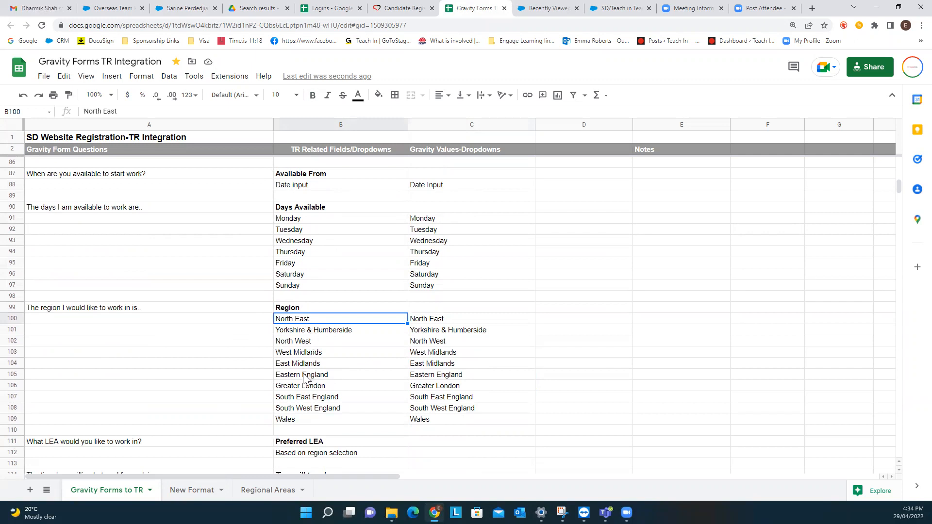
left_click(302, 387)
scroll(303, 391, "down", 1)
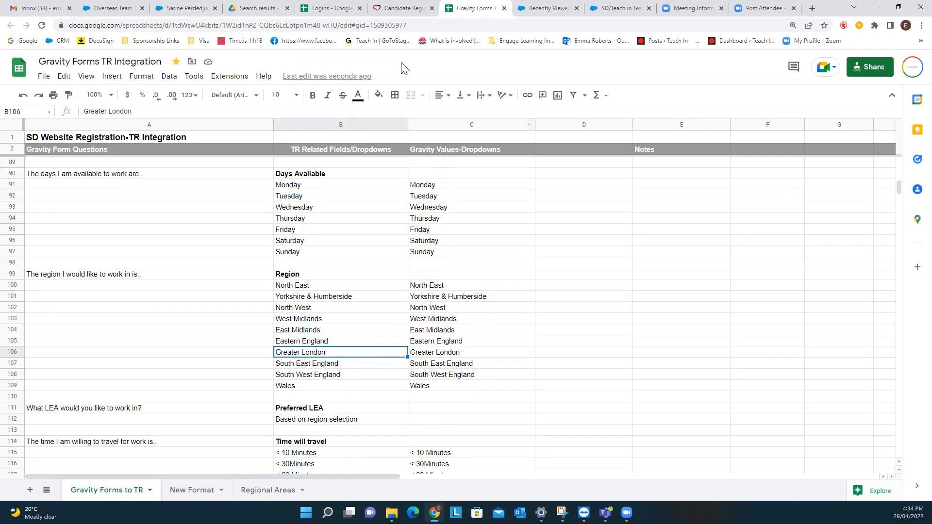
Switch to the Salesforce person record, choose Greater London as the Region and check the available Preferred LEA options
left_click(184, 8)
scroll(454, 357, "down", 5)
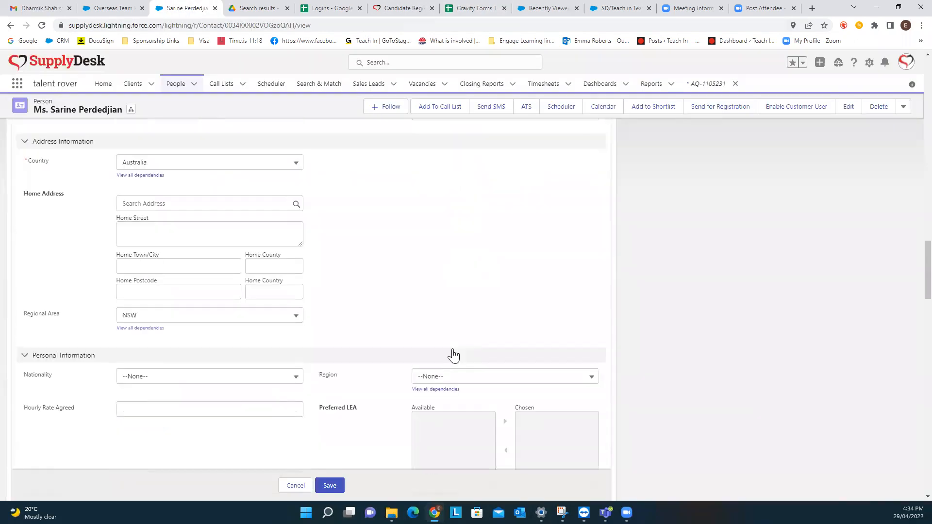
left_click(482, 281)
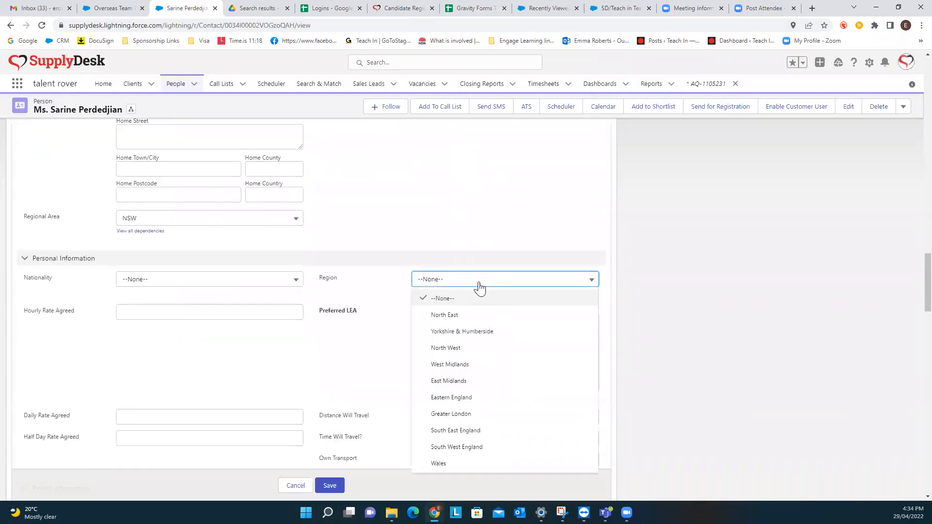
left_click(451, 415)
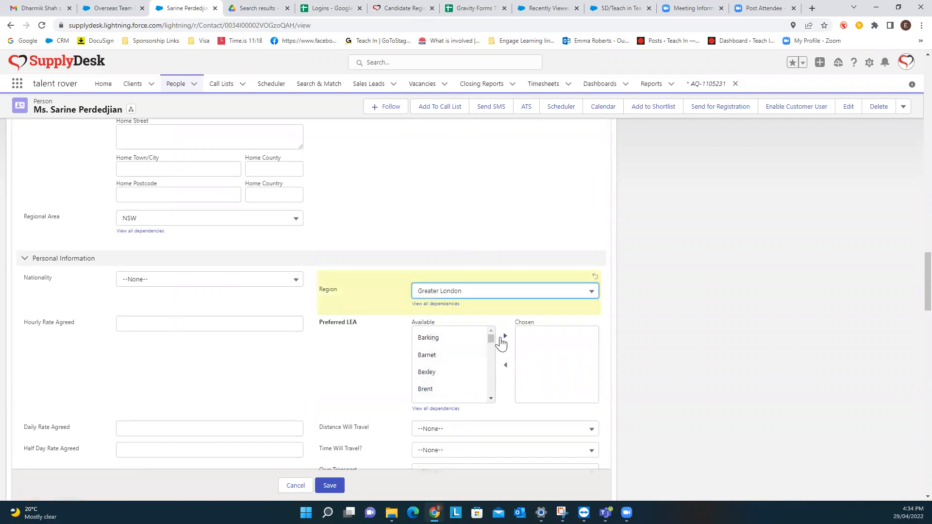
mouse_move(491, 338)
left_mouse_down()
mouse_move(490, 397)
mouse_move(492, 338)
left_mouse_up()
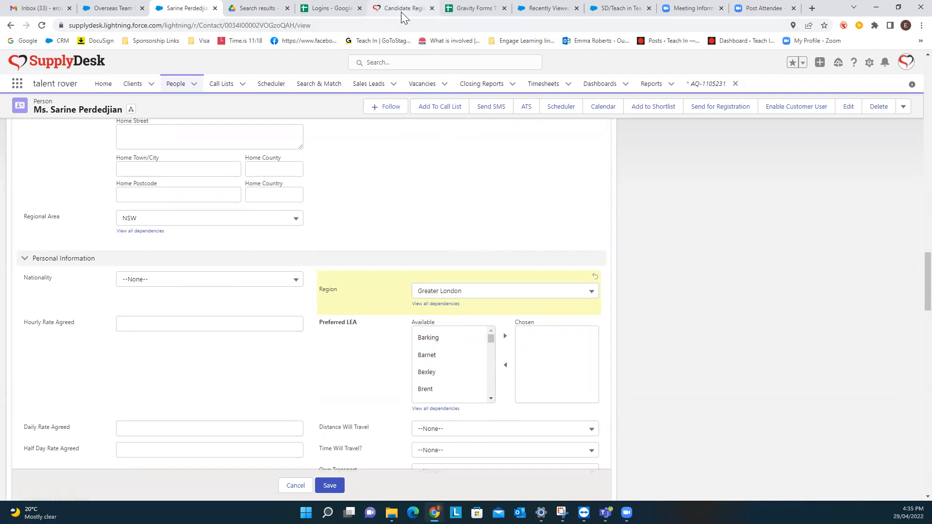
Return to the Gravity Forms TR Integration sheet and review the Preferred LEA entry based on region selection
left_click(471, 9)
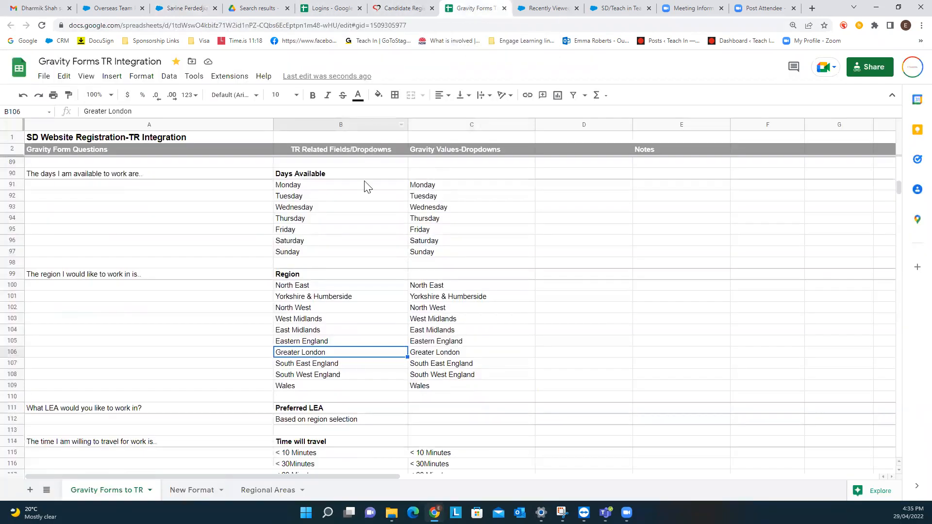
left_click(370, 421)
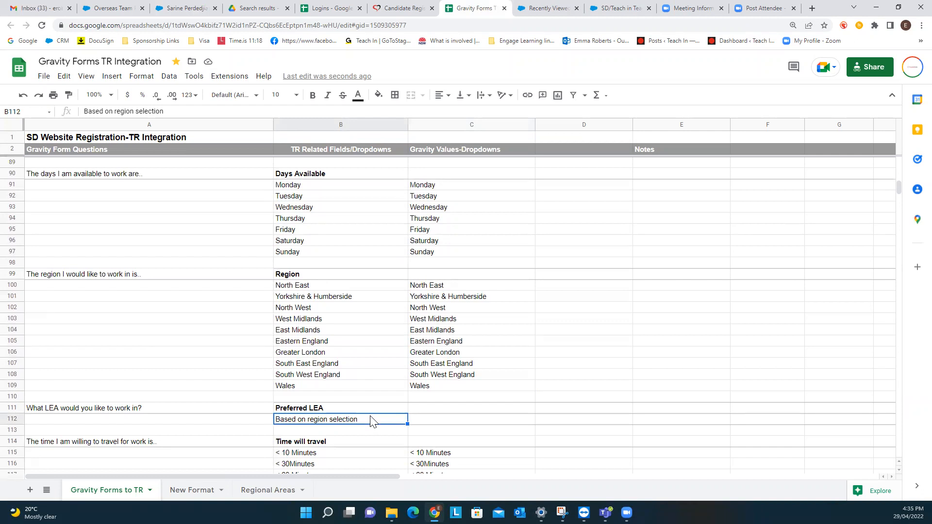
left_click(470, 398)
Compare the TR and Gravity values for Time will travel, highlighting both lists
scroll(474, 402, "down", 2)
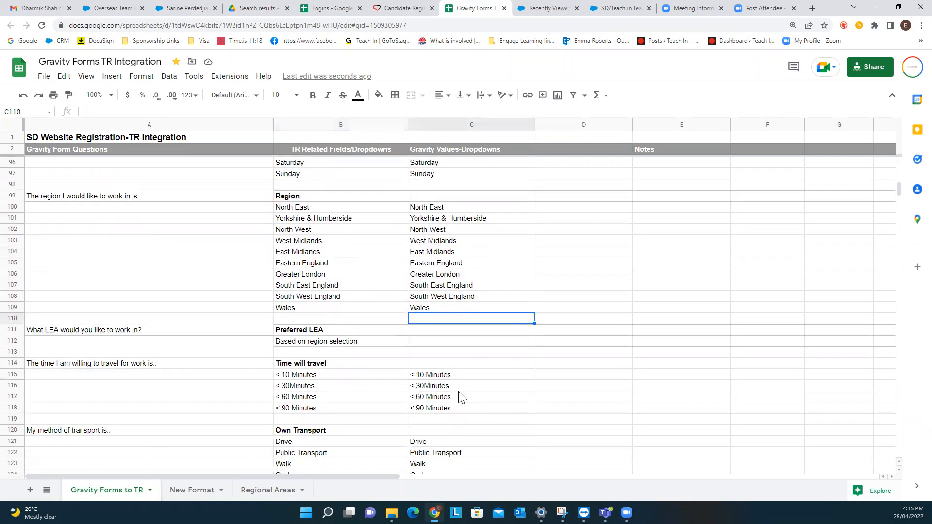
left_click(332, 365)
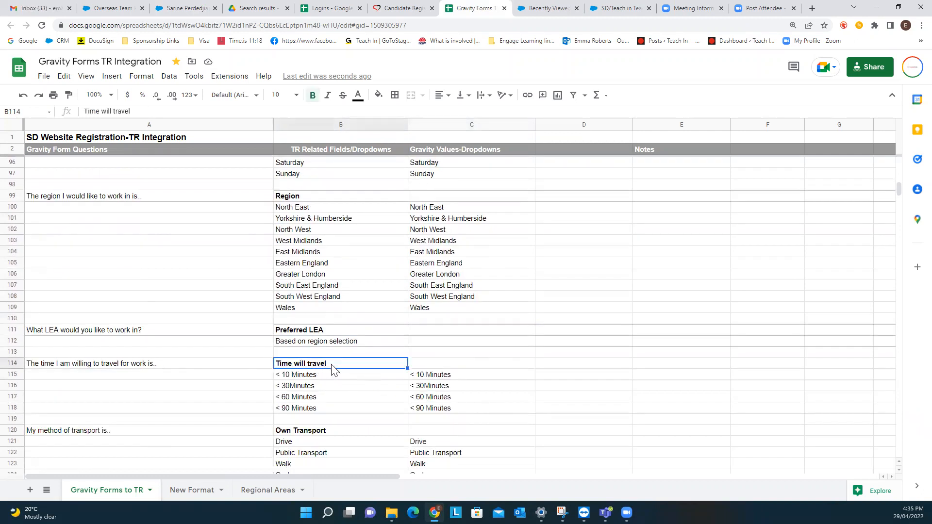
left_click_drag(322, 379, 318, 409)
left_click_drag(469, 378, 465, 409)
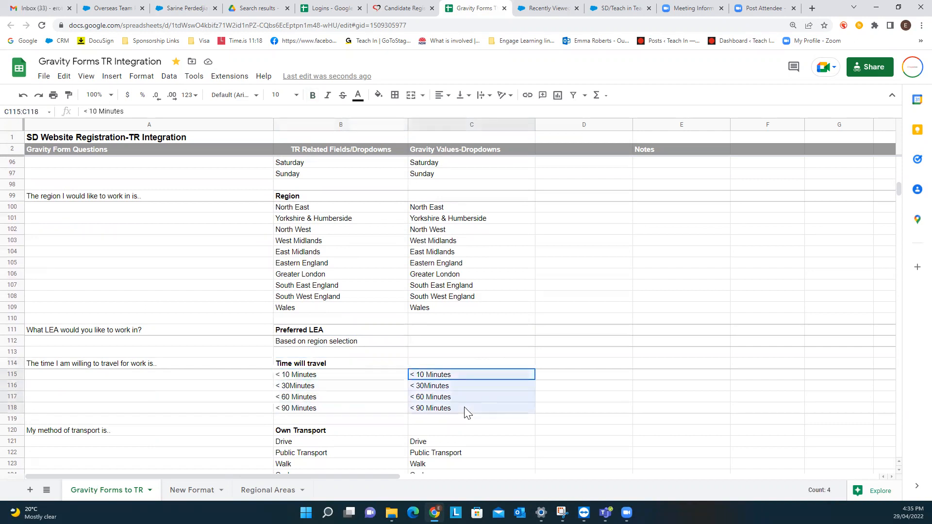
left_click(341, 402)
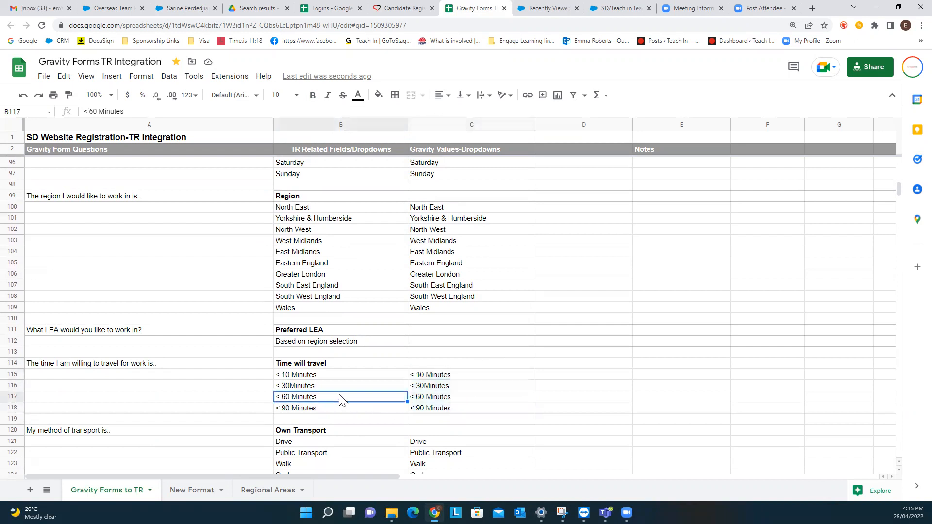
left_click(541, 380)
Compare the TR and Gravity values for Own Transport against the method of transport question, highlighting both lists
scroll(491, 402, "down", 2)
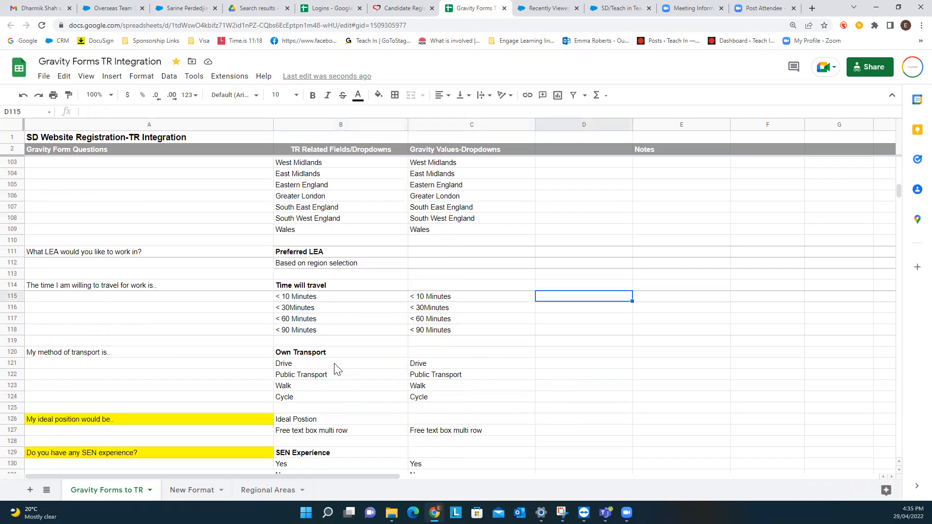
left_click_drag(335, 364, 326, 395)
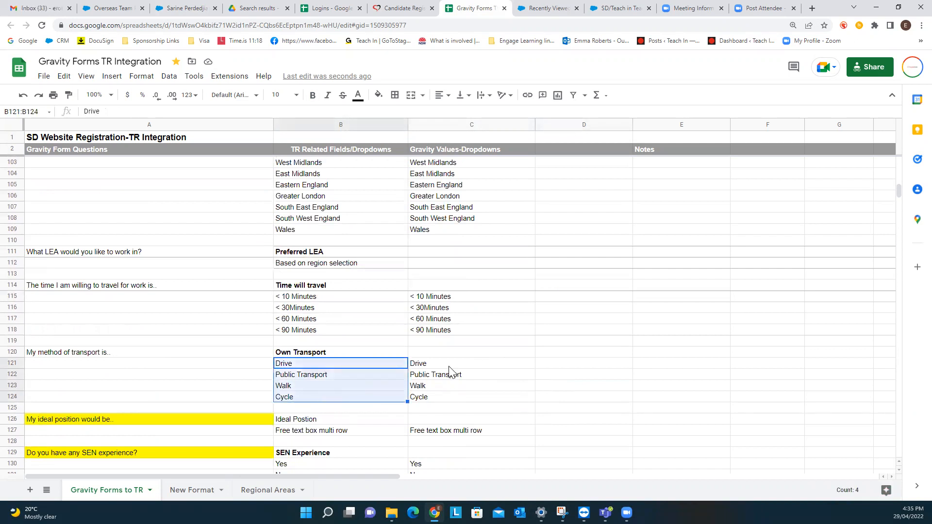
left_click_drag(449, 367, 440, 394)
left_click(321, 388)
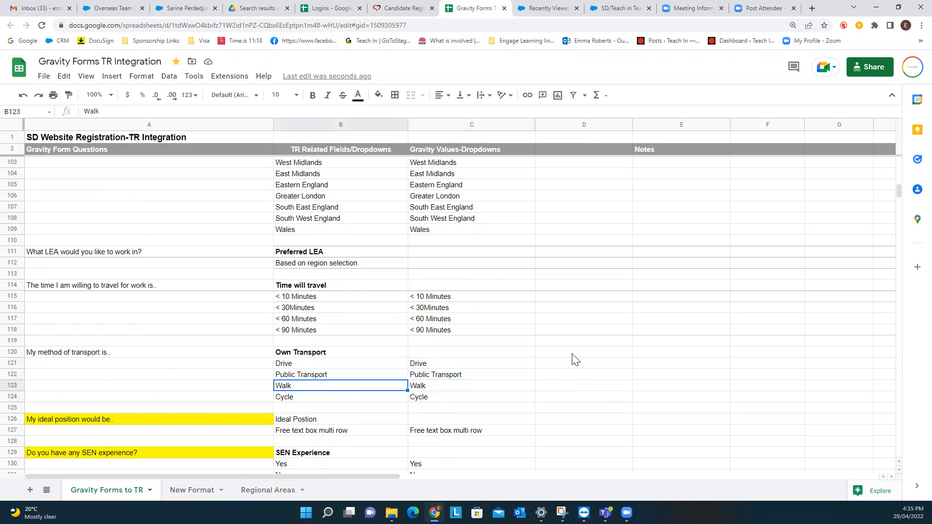
Review the ideal position question and its free text entry, and look over the Salesforce person record, discarding its unsaved edits
left_click(245, 421)
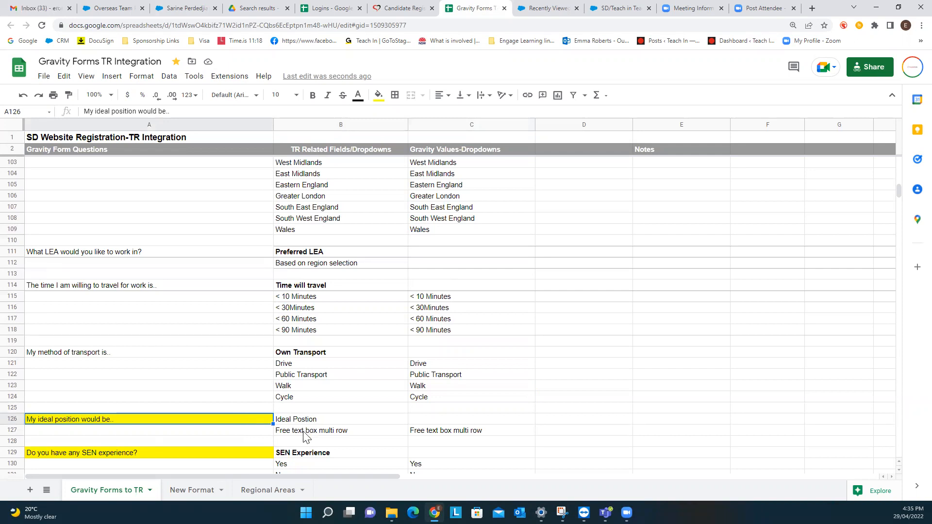
left_click(305, 434)
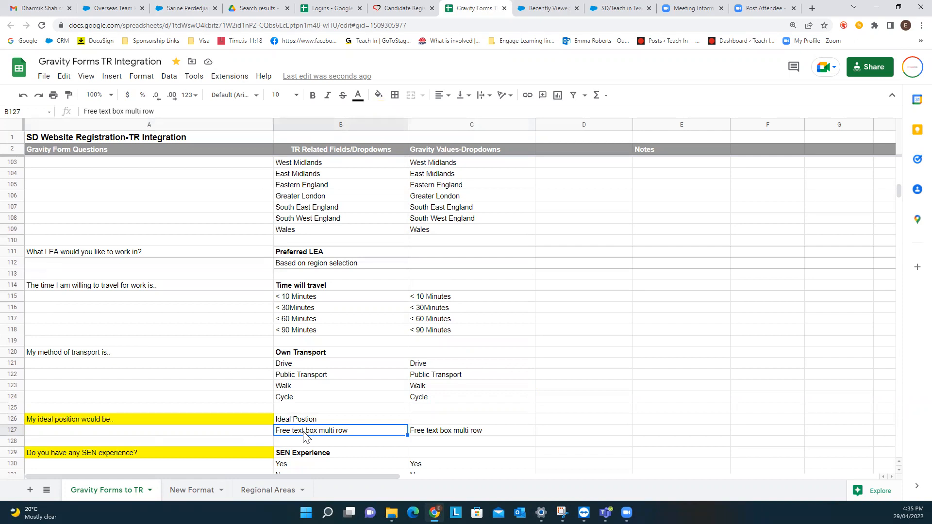
left_click(187, 9)
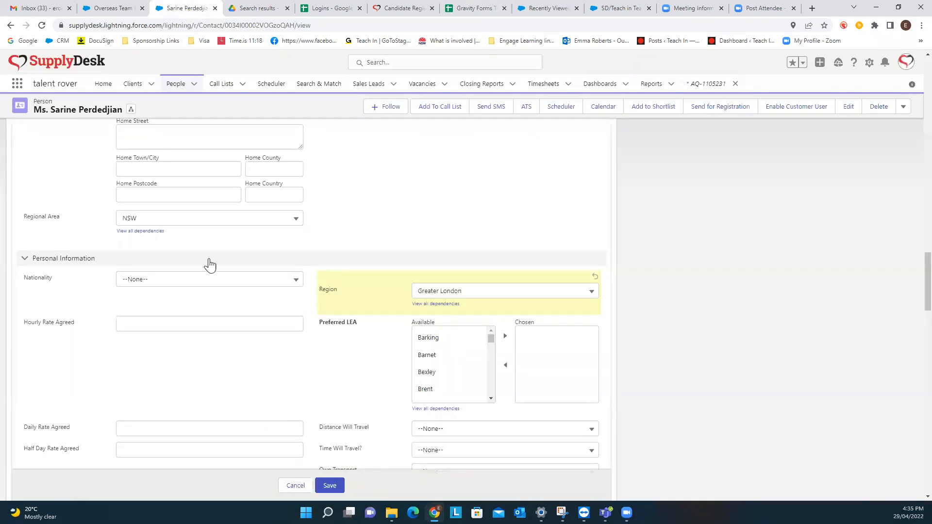
scroll(210, 266, "up", 15)
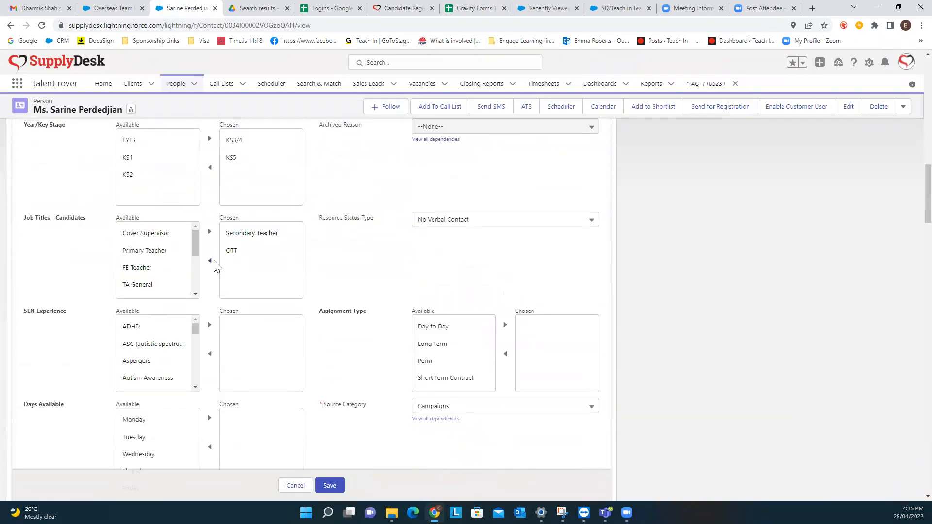
scroll(214, 267, "up", 1)
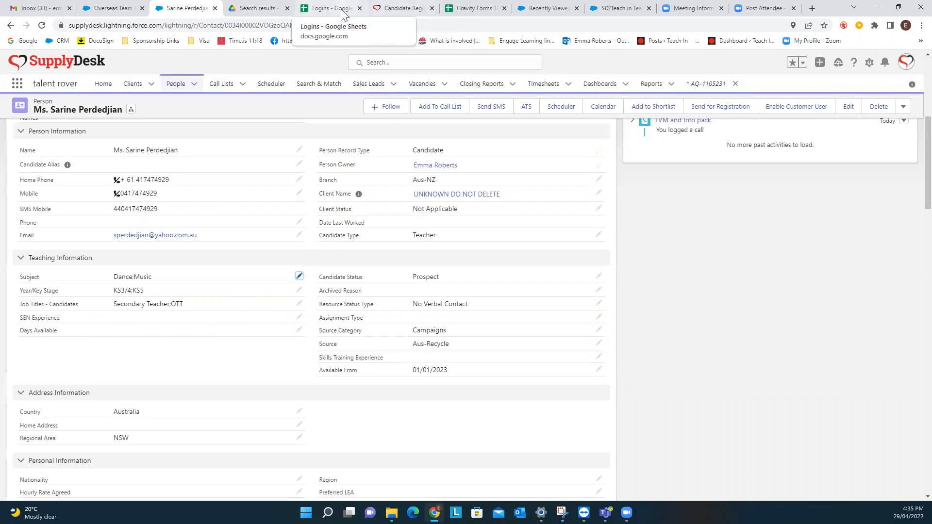
In the Gravity Forms TR Integration sheet, add the note "New free text box multi row added" in D126 beside the ideal position question
left_click(466, 13)
left_click(516, 399)
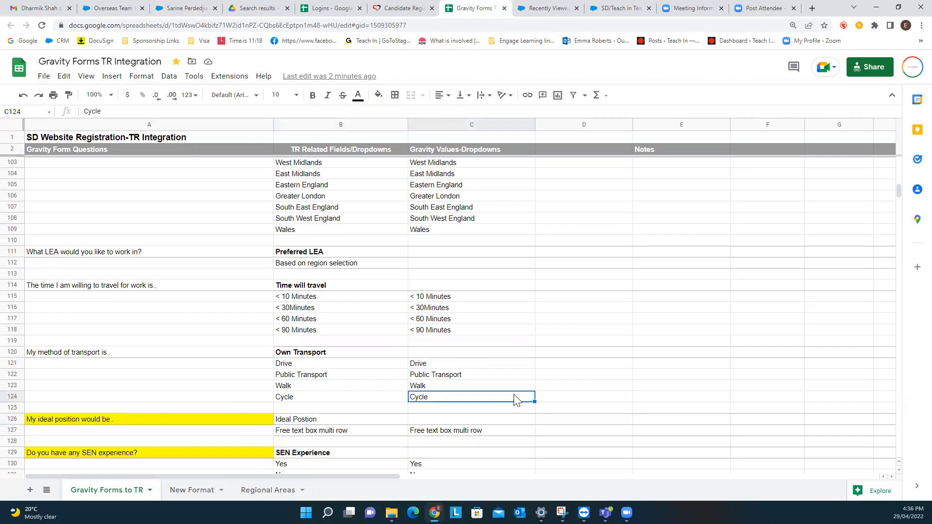
left_click(565, 421)
type("New f")
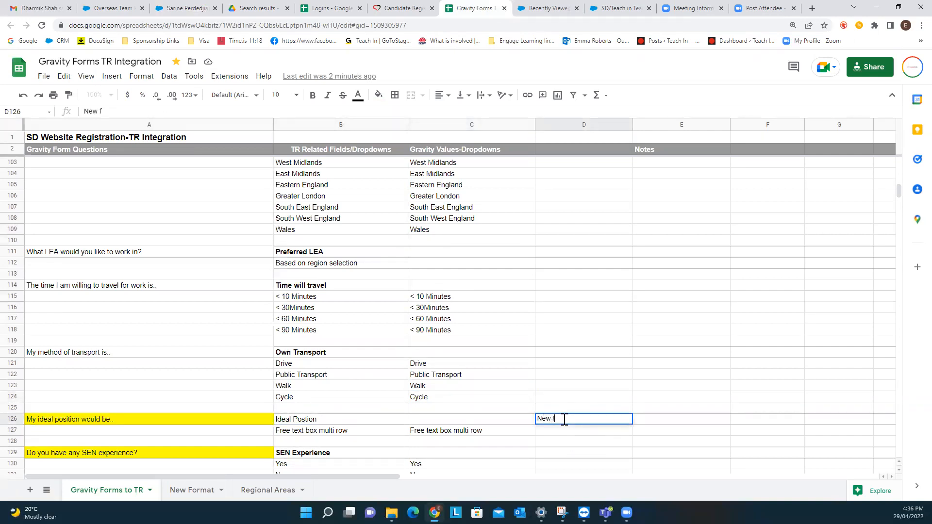
type("ree txt box multi row added")
left_click(569, 421)
type("e")
left_click(602, 442)
Add the note "New filed with dropdwon picklist" in D129 beside the SEN Experience field
scroll(605, 447, "down", 3)
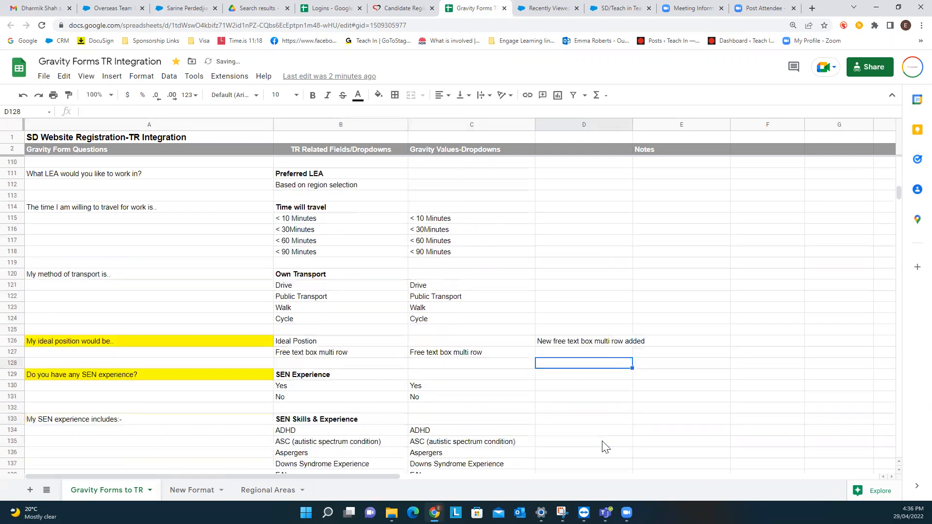
scroll(142, 340, "down", 1)
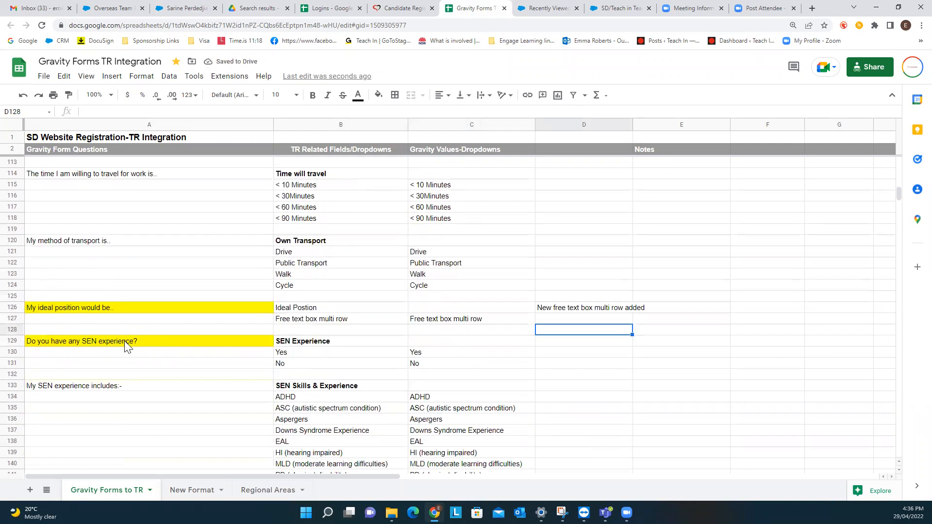
left_click(125, 341)
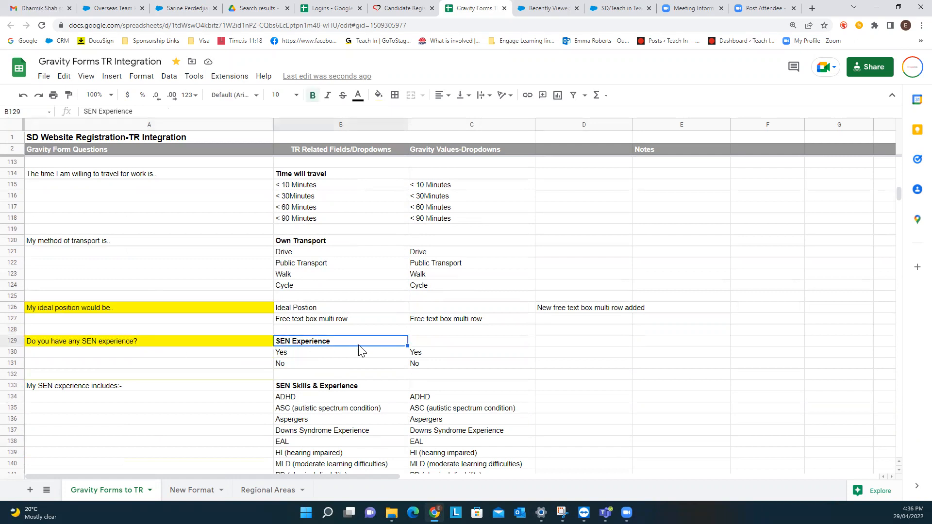
left_click(555, 347)
type("New filed with dop")
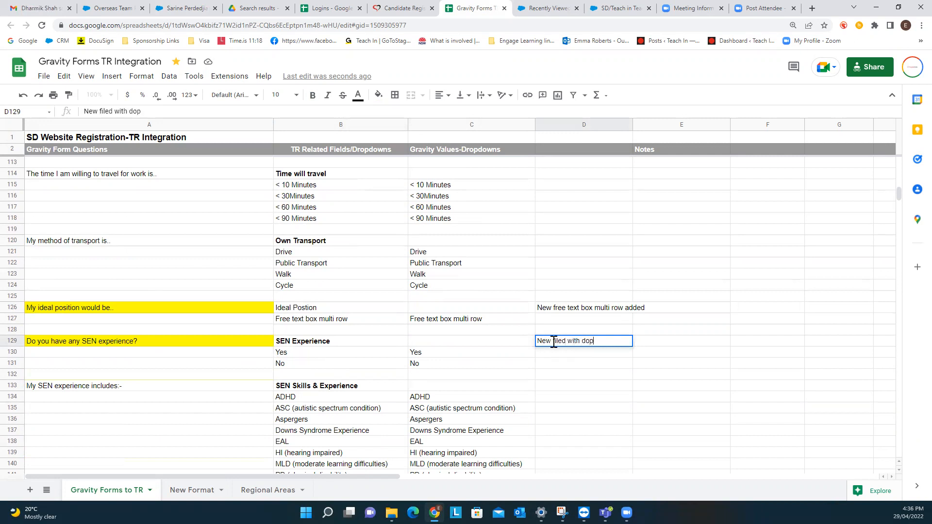
key("BackSpace")
key("BackSpace")
key("BackSpace")
type("ropdwon pick")
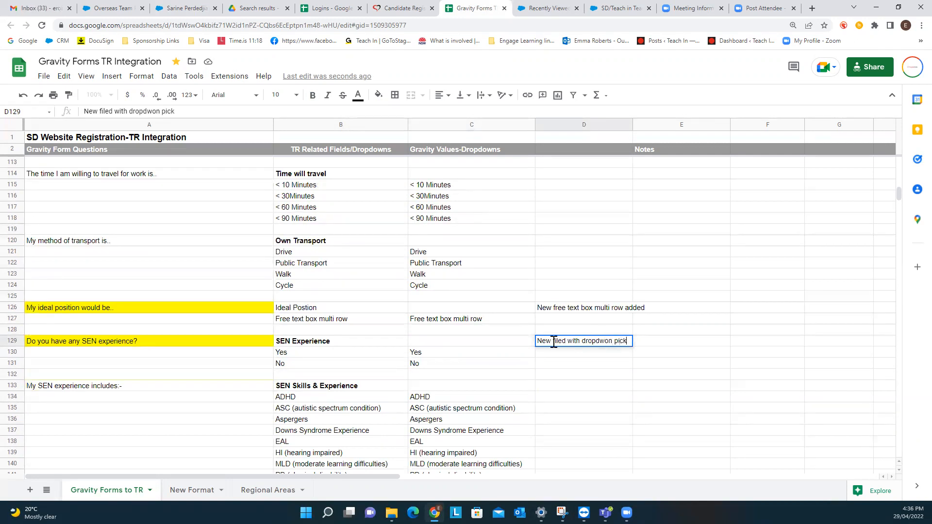
type("list")
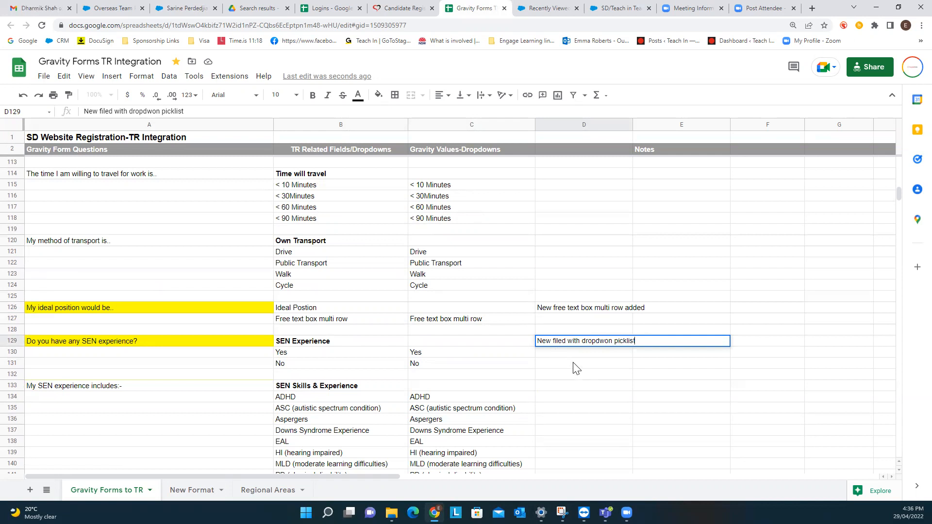
left_click(576, 364)
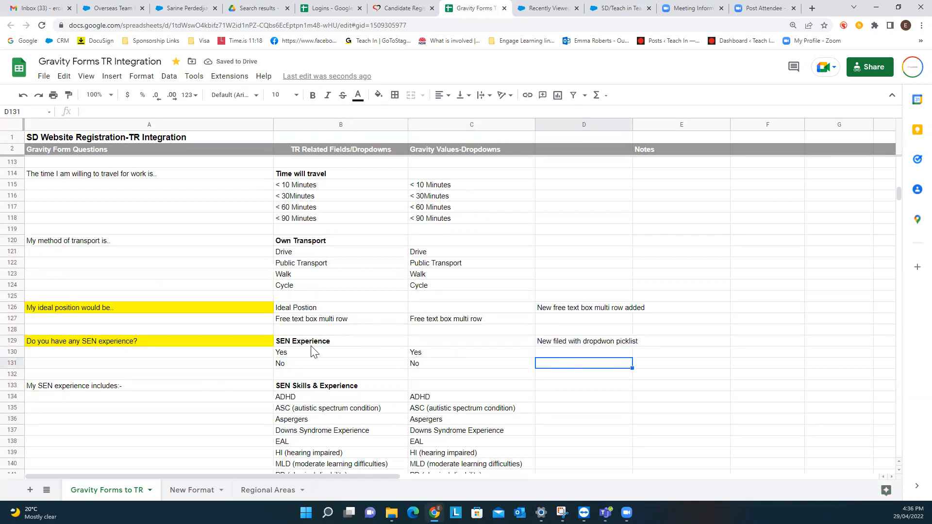
Examine how the Yes answer for SEN Experience relates to the SEN Skills & Experience question and its list of values
scroll(311, 358, "down", 1)
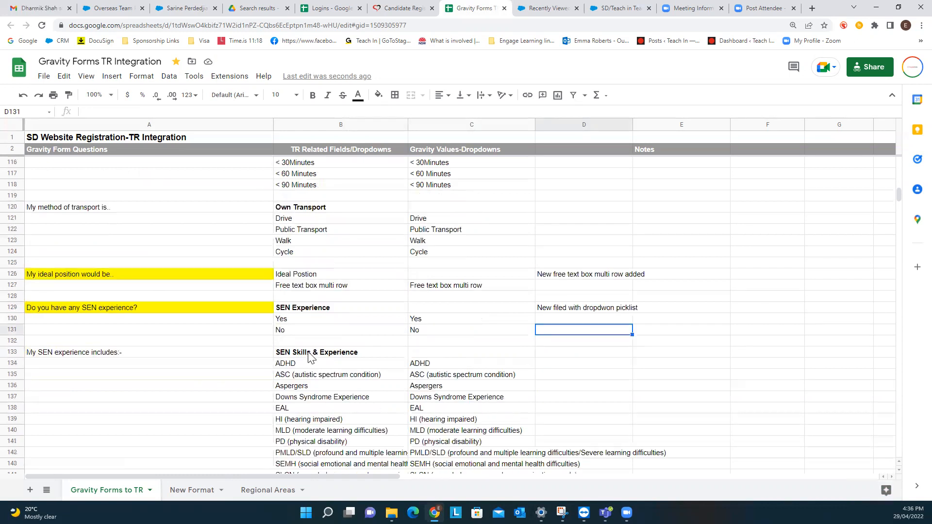
left_click(289, 323)
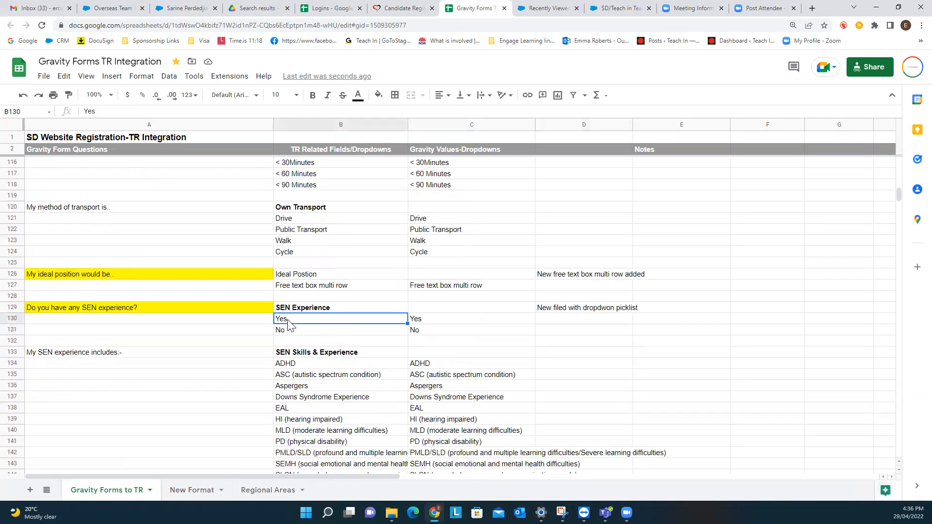
left_click(99, 357)
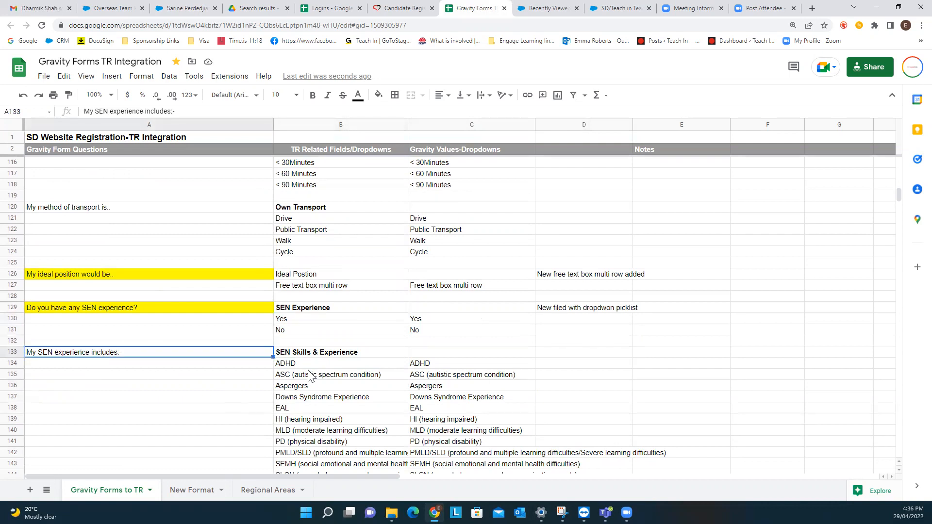
scroll(313, 373, "down", 3)
left_click_drag(328, 286, 311, 443)
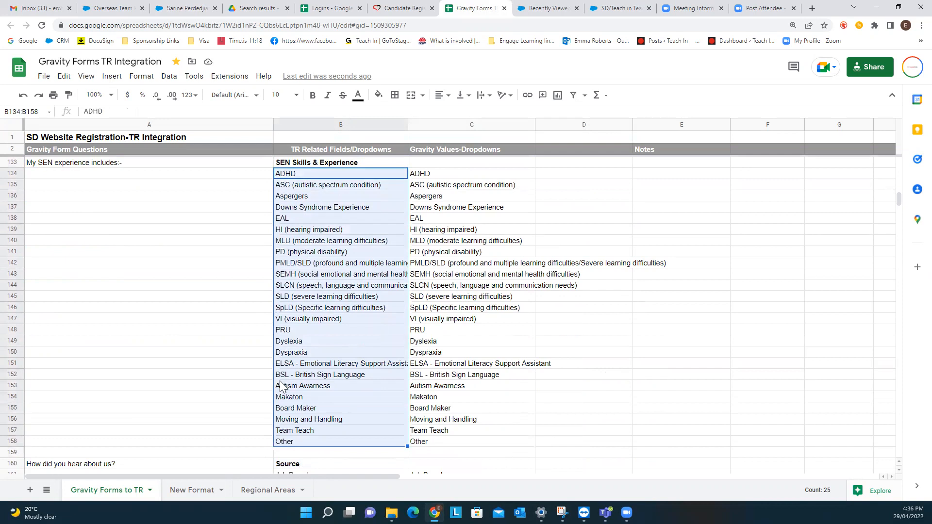
scroll(311, 364, "up", 3)
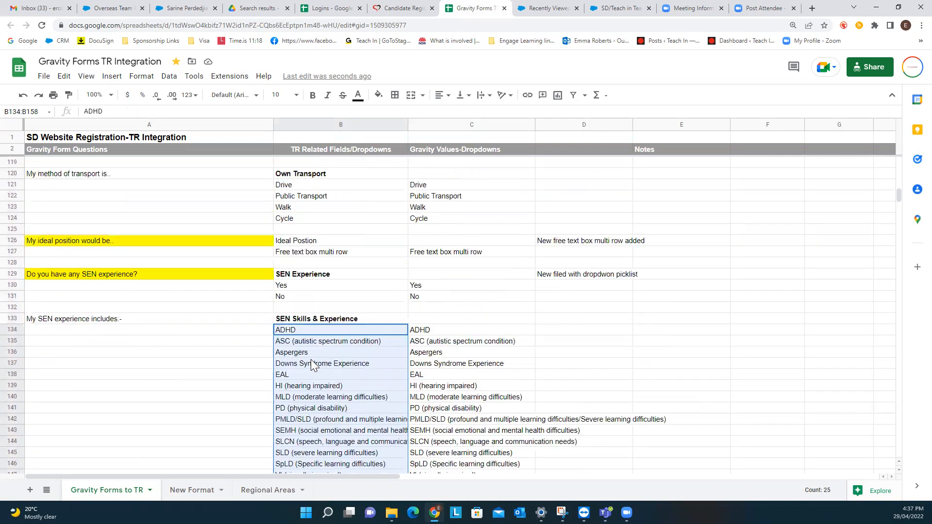
left_click(293, 287)
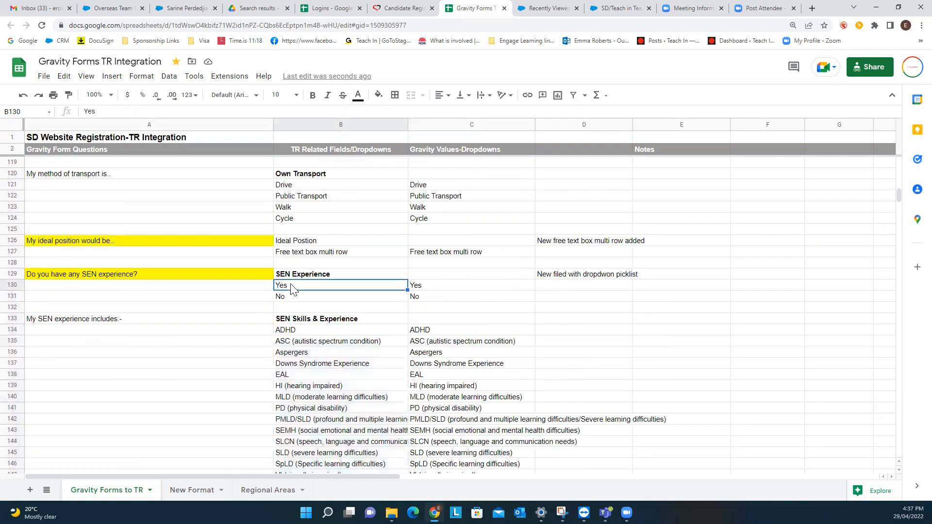
left_click(140, 321)
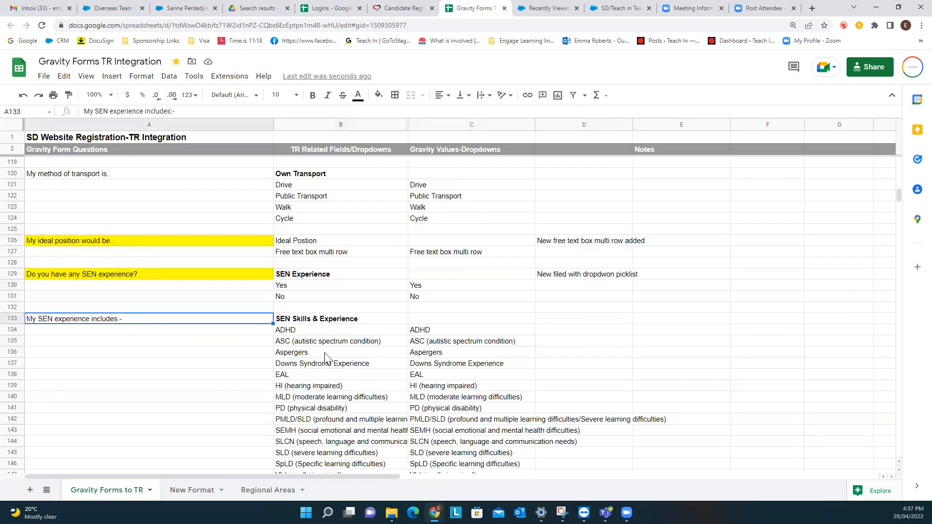
scroll(321, 423, "down", 2)
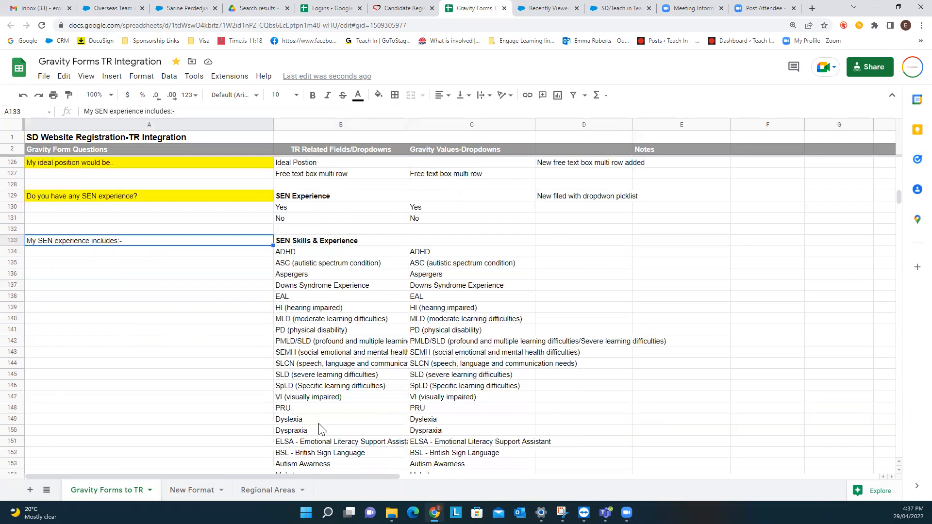
Switch to the candidate's Salesforce person record and check the SEN Experience picklist values, discarding the edit without changes
scroll(322, 426, "up", 3)
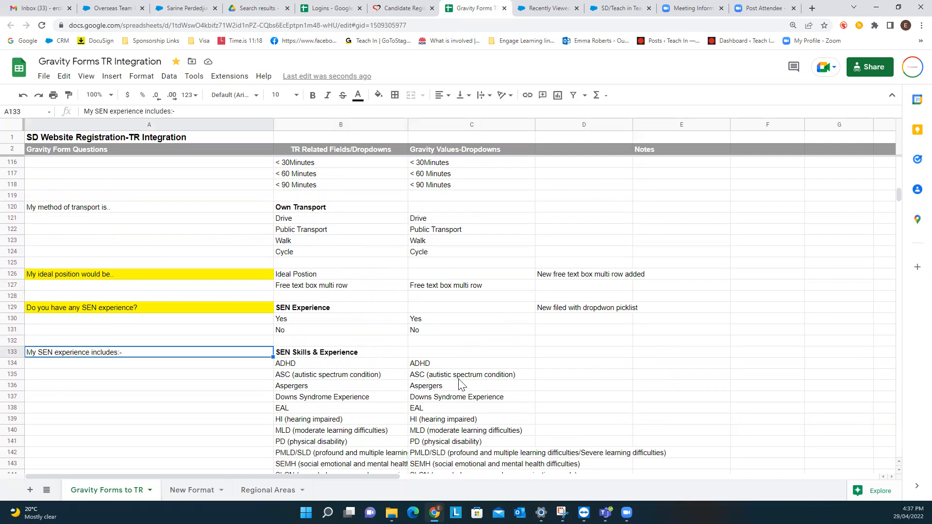
left_click(311, 332)
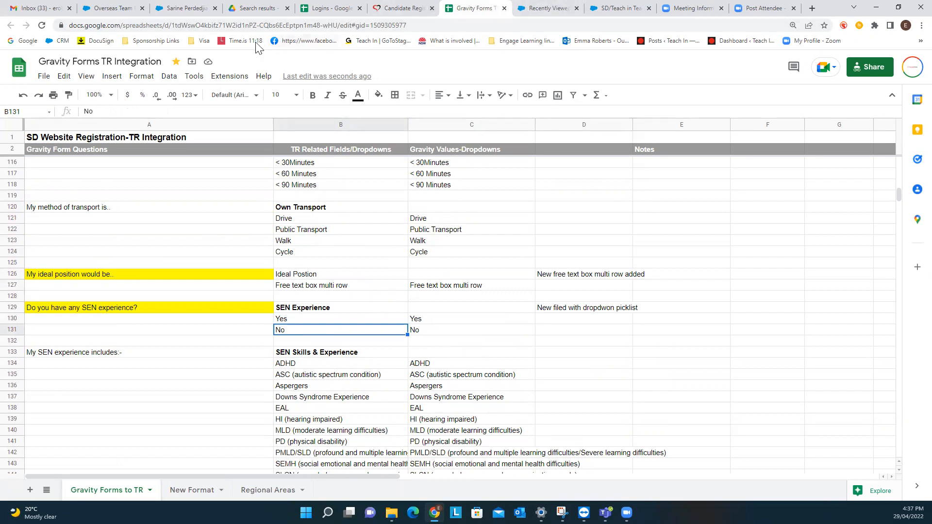
left_click(178, 9)
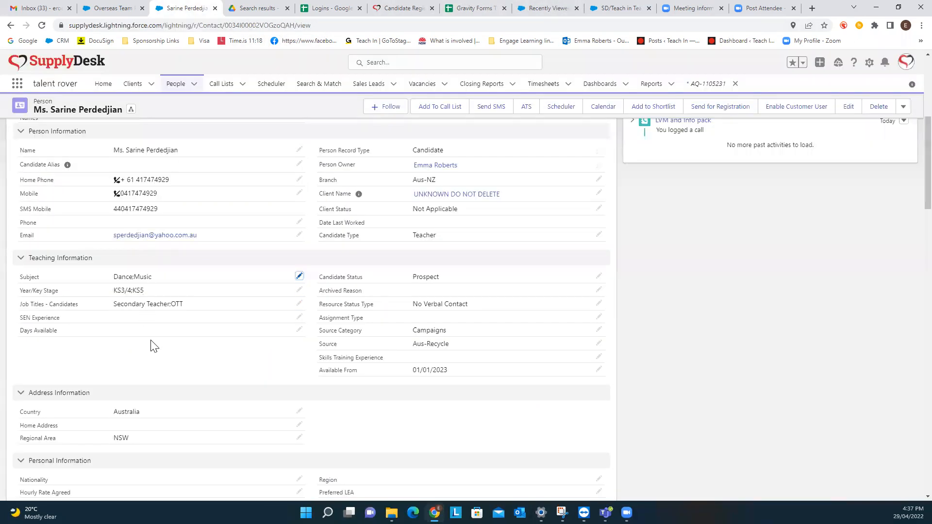
scroll(151, 345, "down", 3)
scroll(152, 343, "down", 2)
scroll(152, 343, "up", 4)
left_click(299, 320)
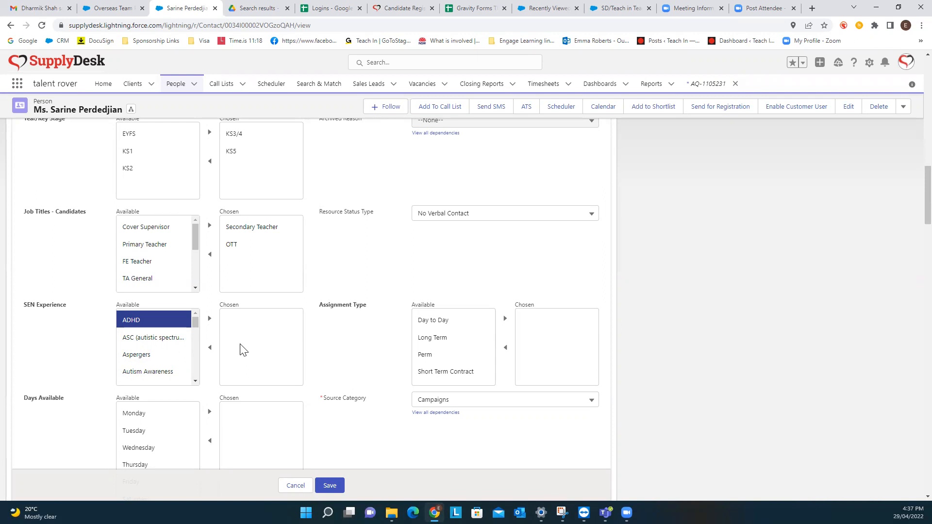
left_click(296, 486)
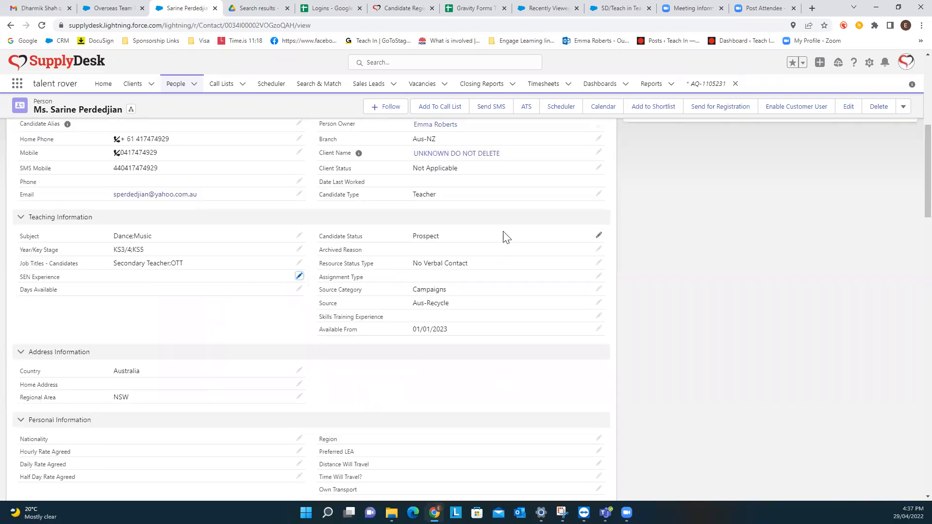
In the Gravity Forms TR Integration sheet, add the note "Check values are all there" in D133 beside SEN Skills & Experience
left_click(473, 8)
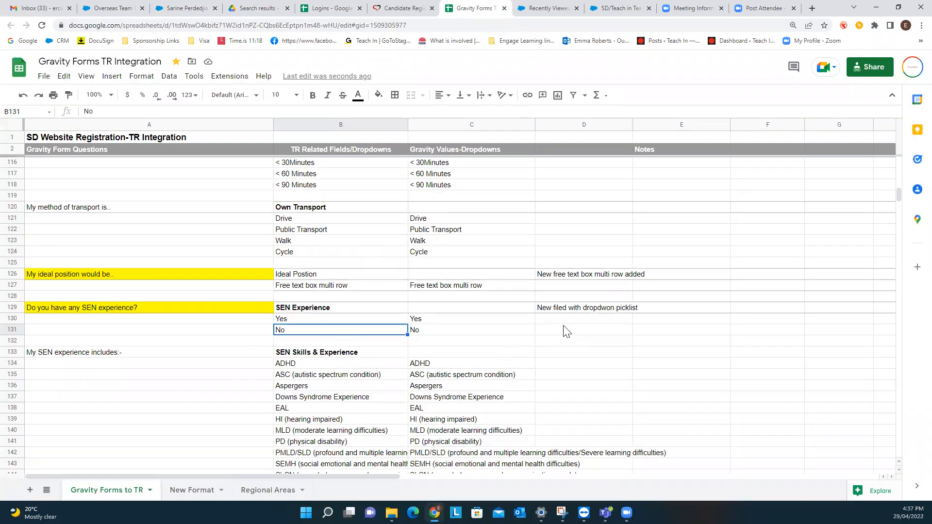
left_click(553, 353)
type("Check")
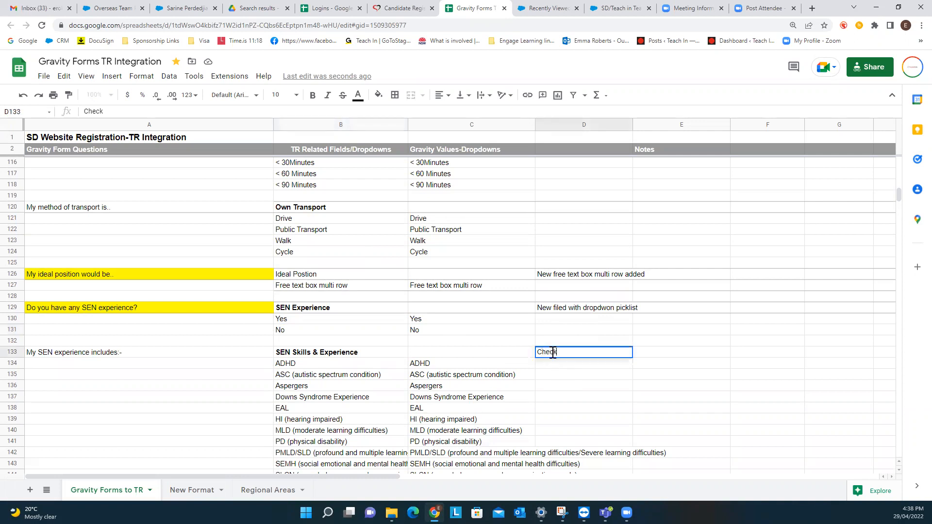
type(" values are")
key("Return")
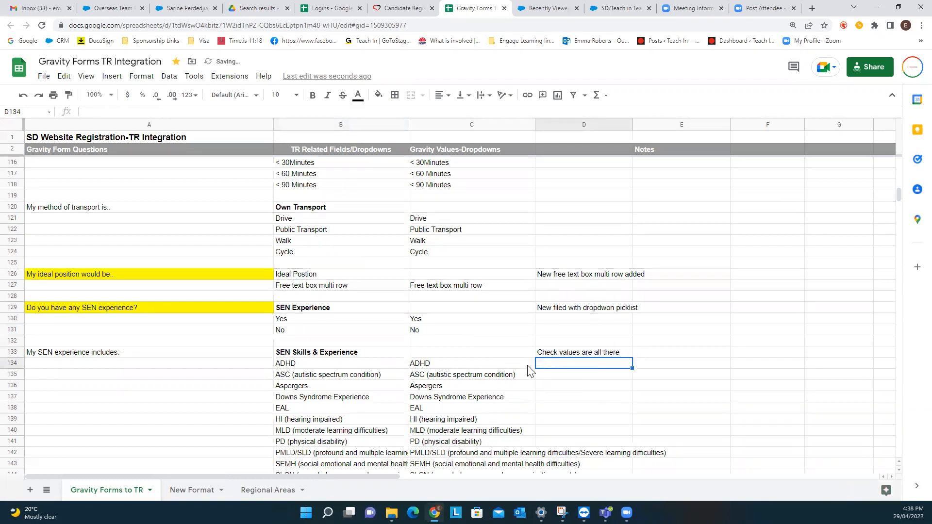
Examine how the "How did you hear about us?" question's Source values relate to the Detailed Source dropdowns in both value columns
scroll(412, 342, "down", 2)
scroll(413, 342, "down", 7)
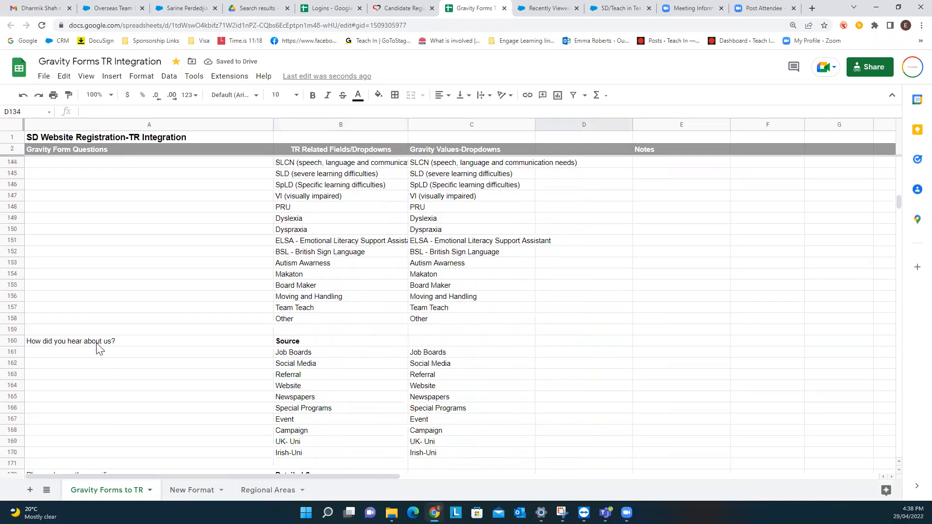
left_click(135, 343)
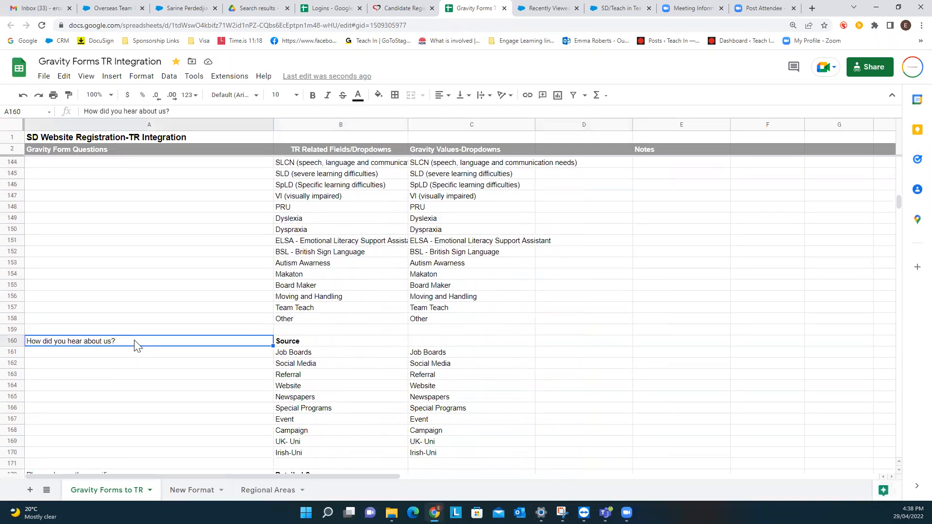
left_click(296, 342)
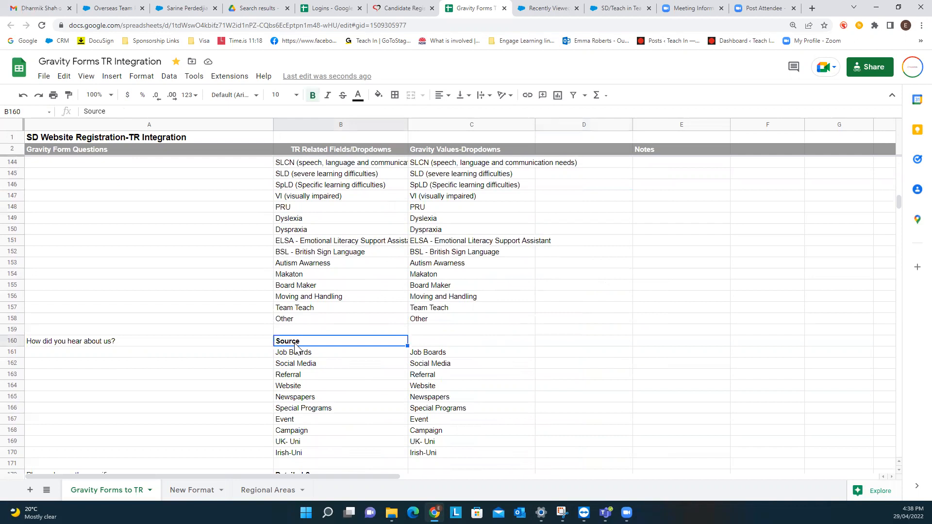
scroll(295, 360, "down", 2)
left_click(302, 398)
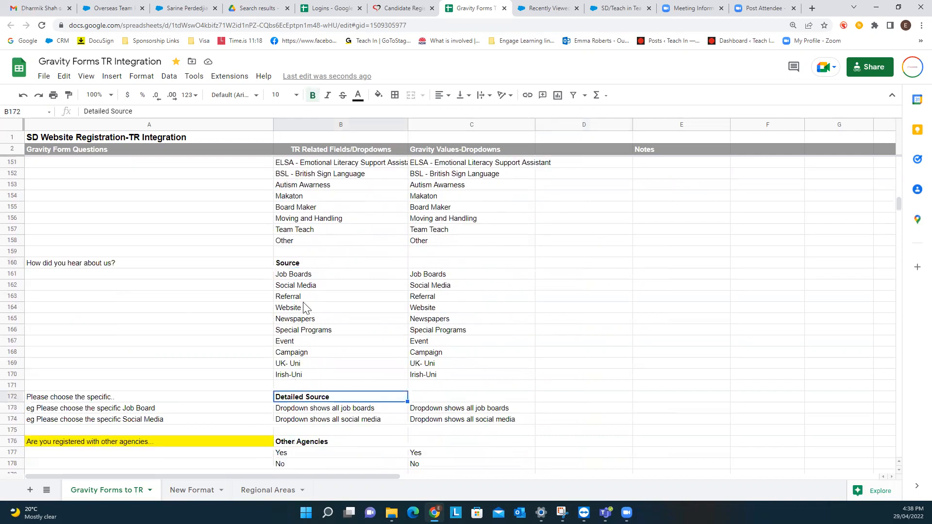
left_click(311, 275)
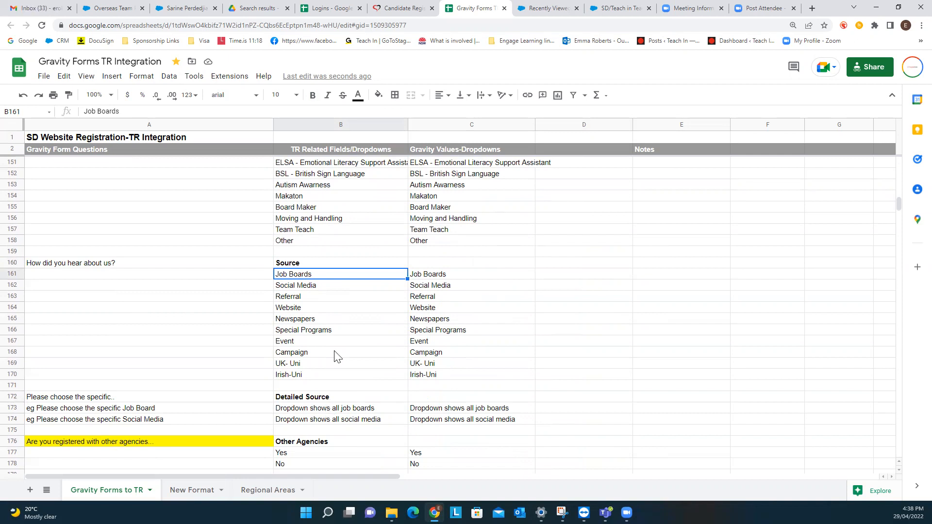
left_click(318, 287)
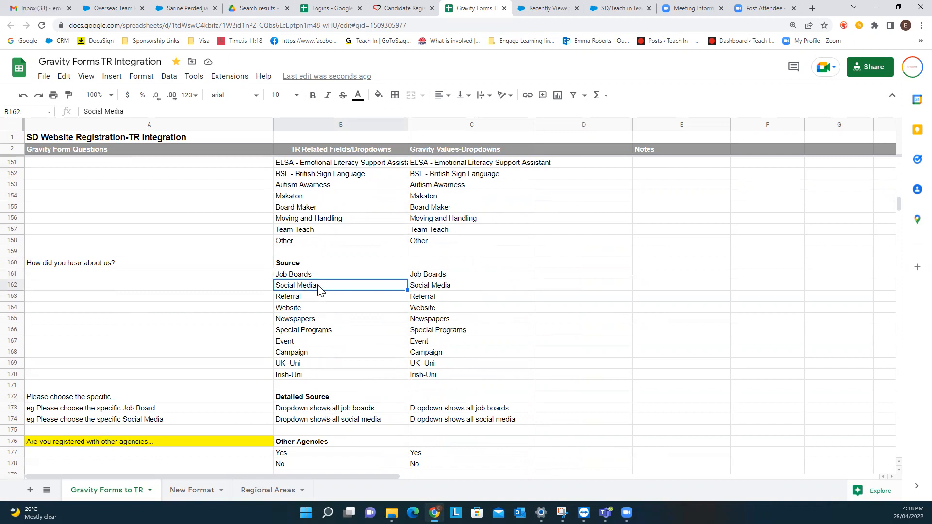
left_click(331, 422)
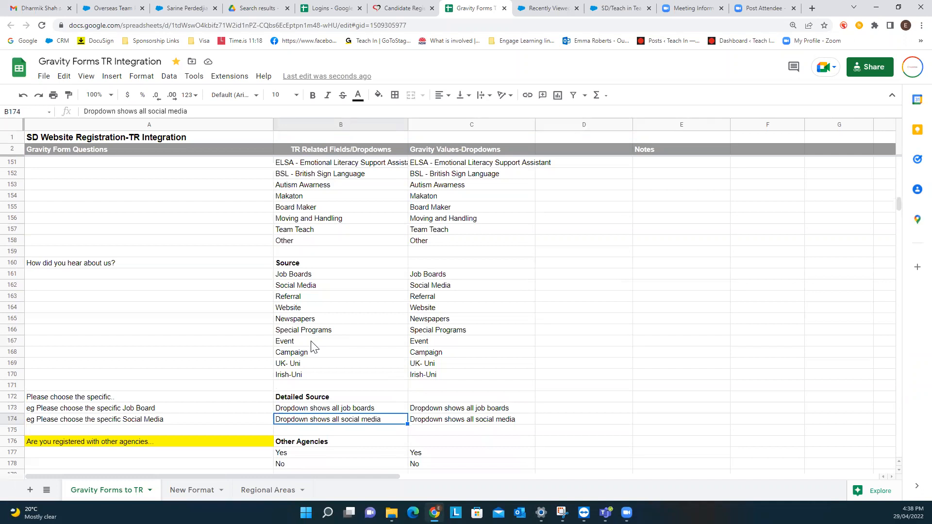
left_click_drag(327, 275, 309, 365)
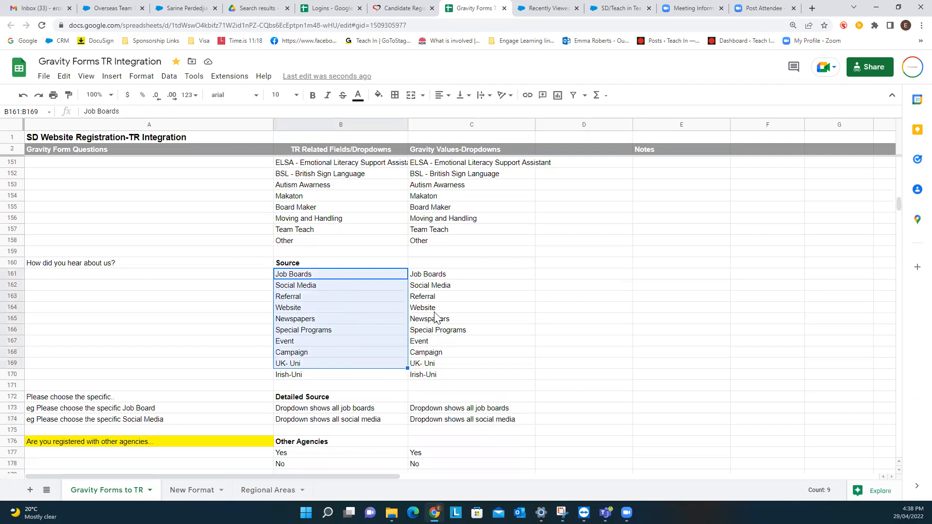
left_click_drag(454, 278, 440, 375)
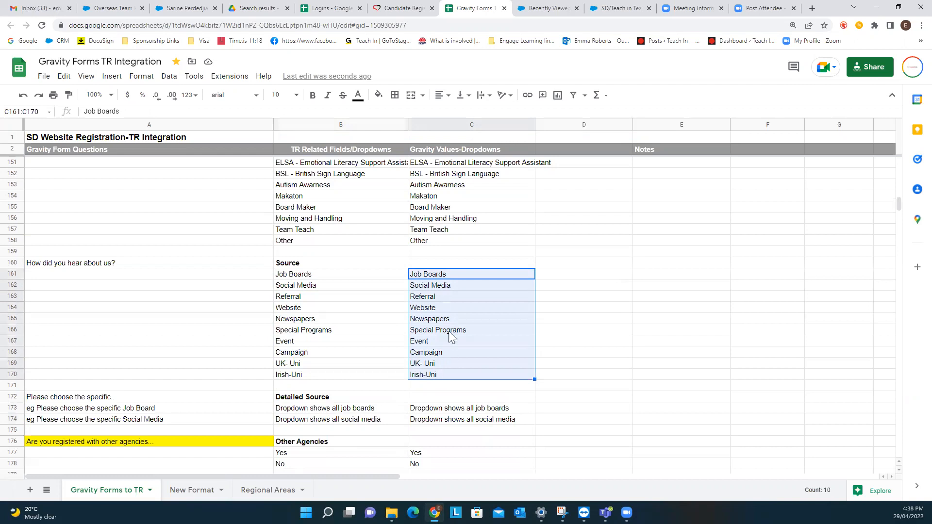
left_click(435, 276)
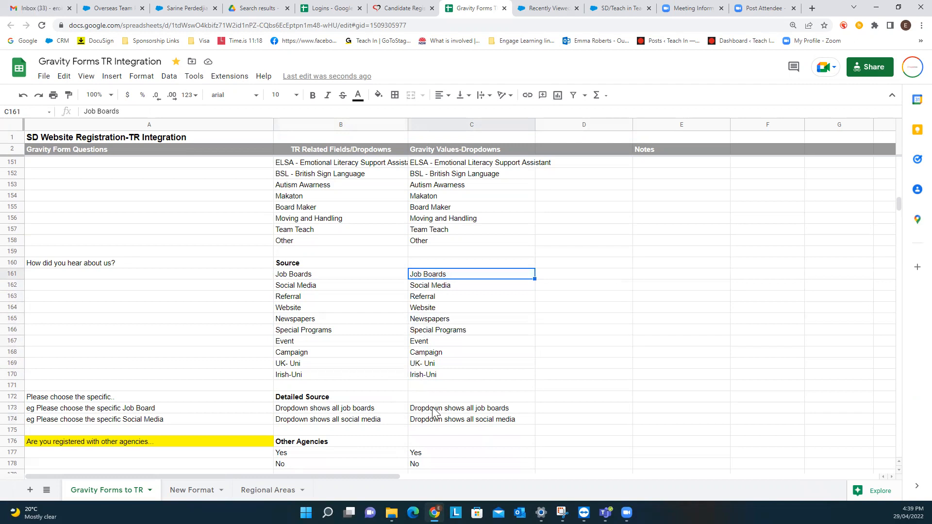
In the Salesforce person record, set Source Category to Job Boards to inspect the dependent Source options, and discard the edit
left_click(188, 9)
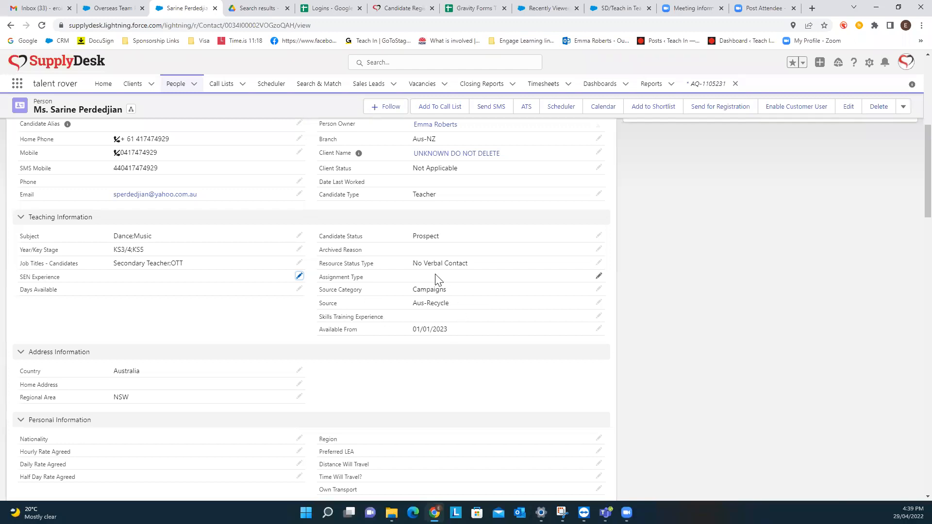
left_click(599, 290)
left_click(593, 281)
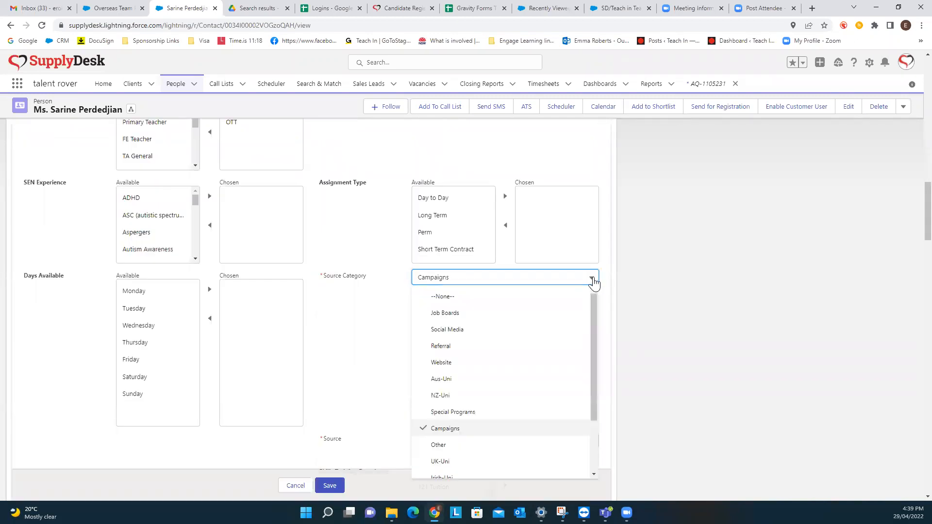
left_click(460, 315)
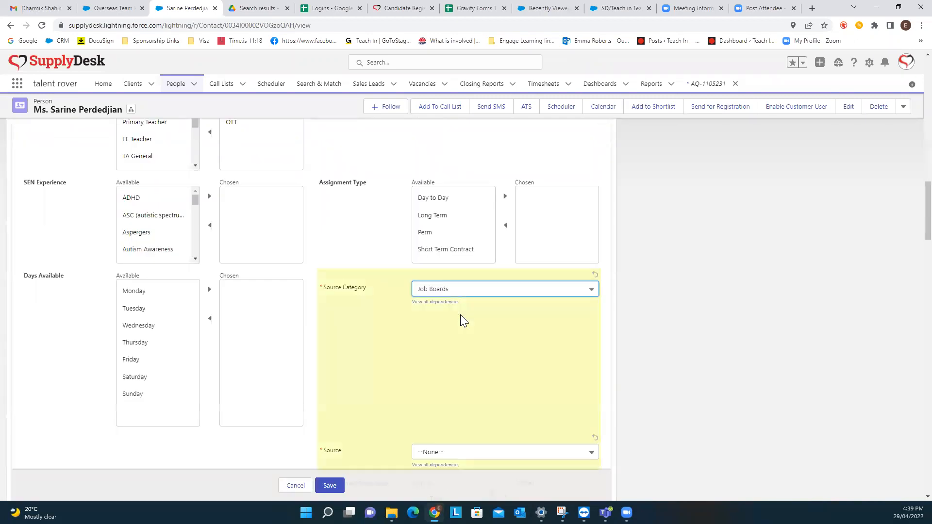
scroll(461, 381, "down", 4)
left_click(451, 263)
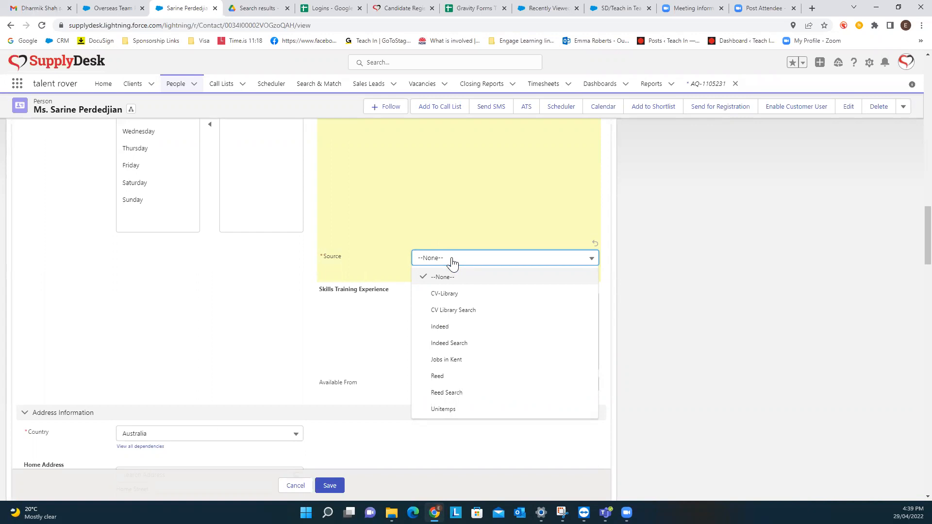
left_click(296, 486)
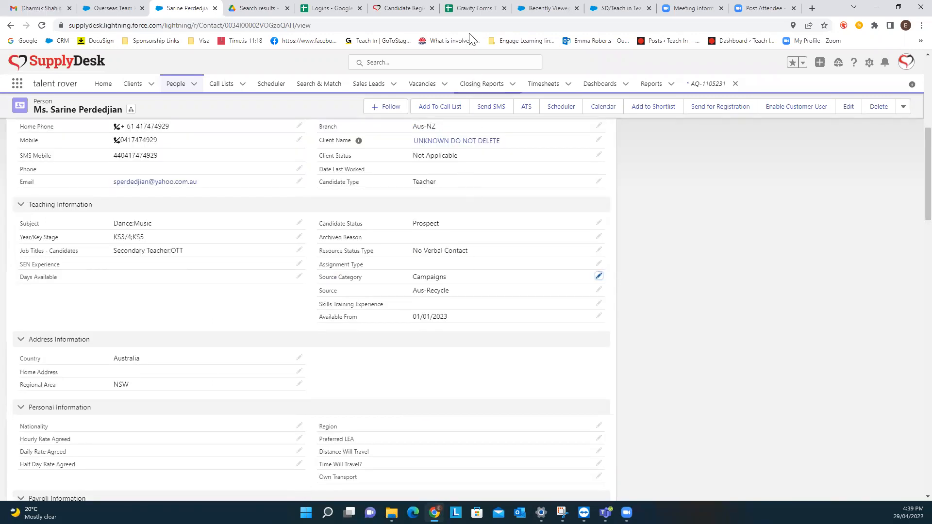
In the Gravity Forms TR Integration sheet, add the note "Picklists already exist" in D161 beside the Job Boards source value
left_click(478, 8)
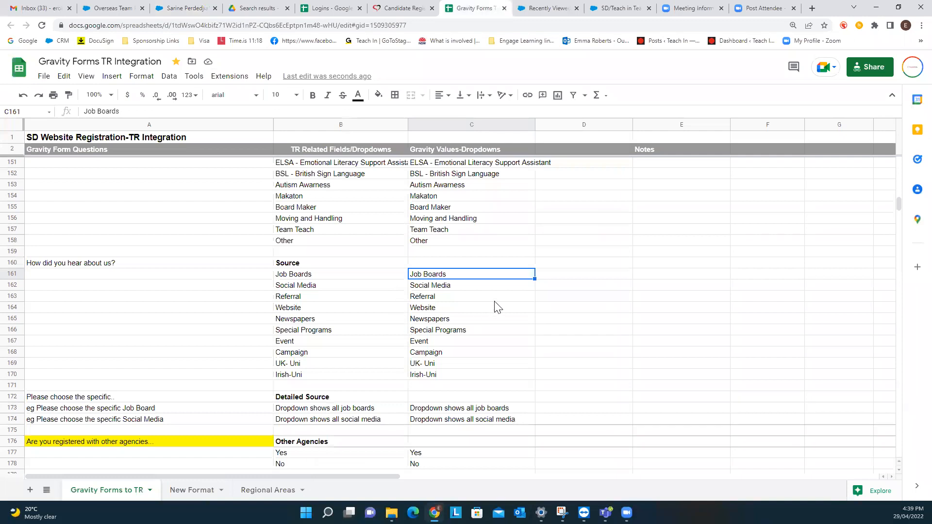
left_click(552, 278)
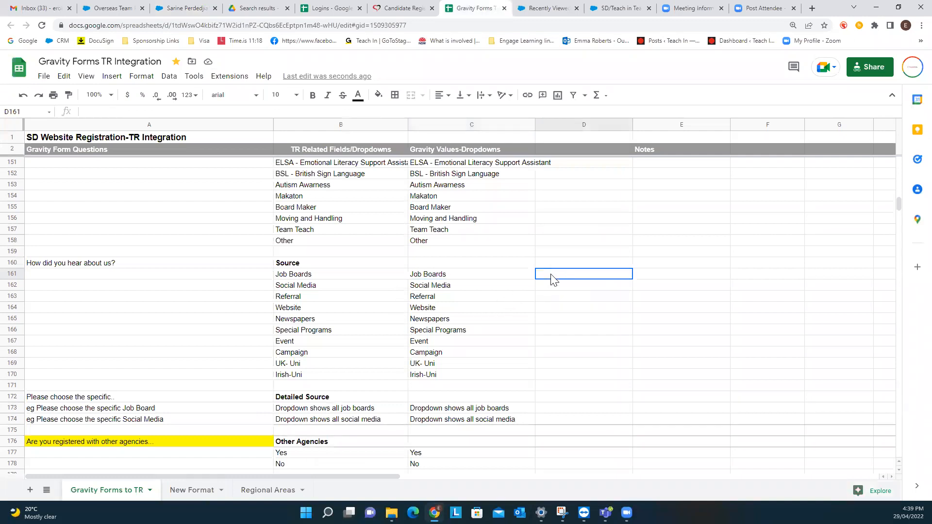
type("Picklists al")
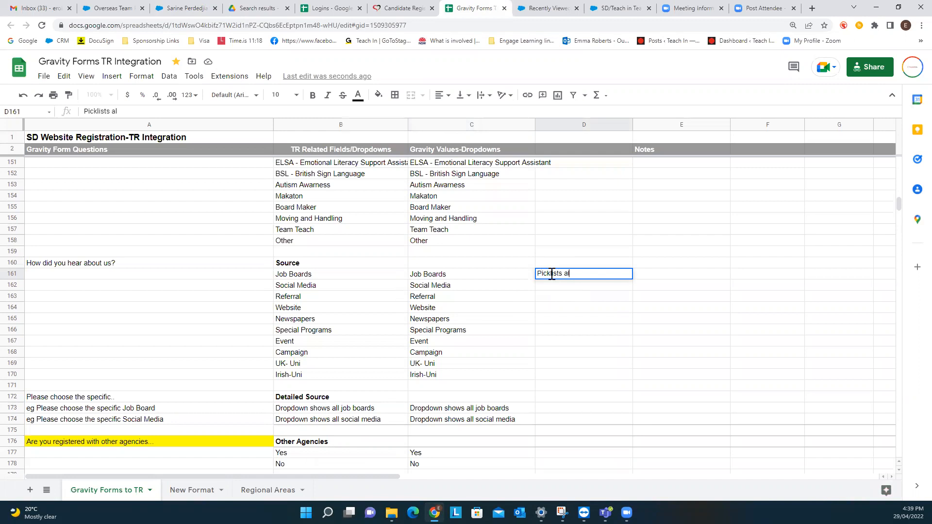
type("ready exist")
left_click(649, 343)
Review the Detailed Source rows and the question about registration with other agencies, including its Other Agencies field and Yes/No values
scroll(387, 346, "down", 3)
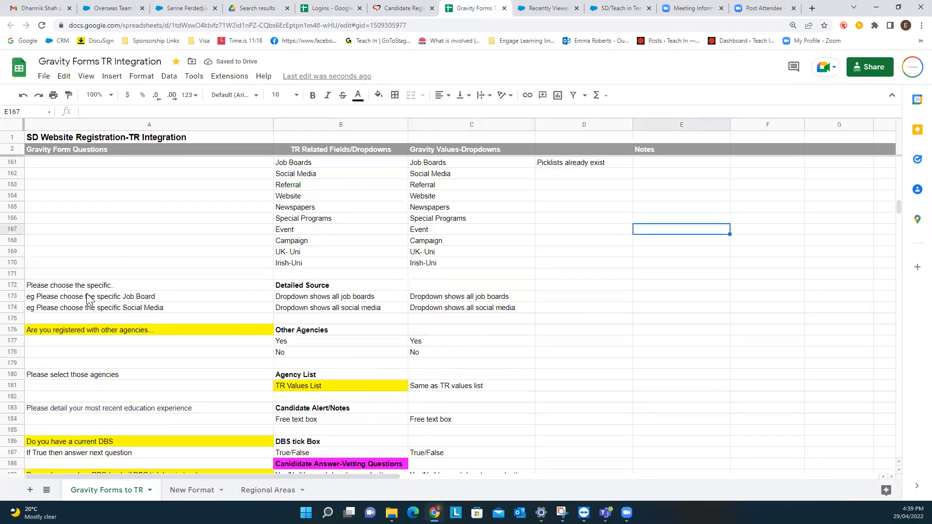
scroll(112, 267, "up", 2)
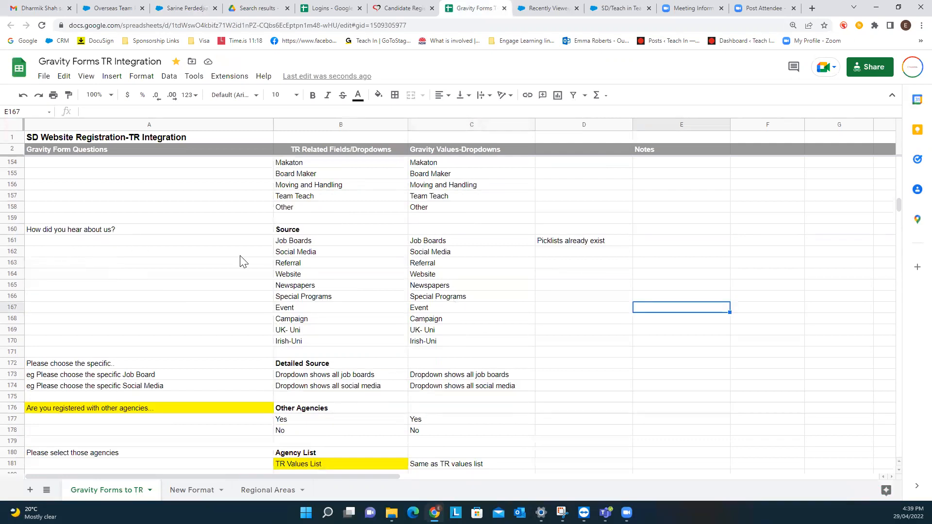
scroll(124, 378, "down", 1)
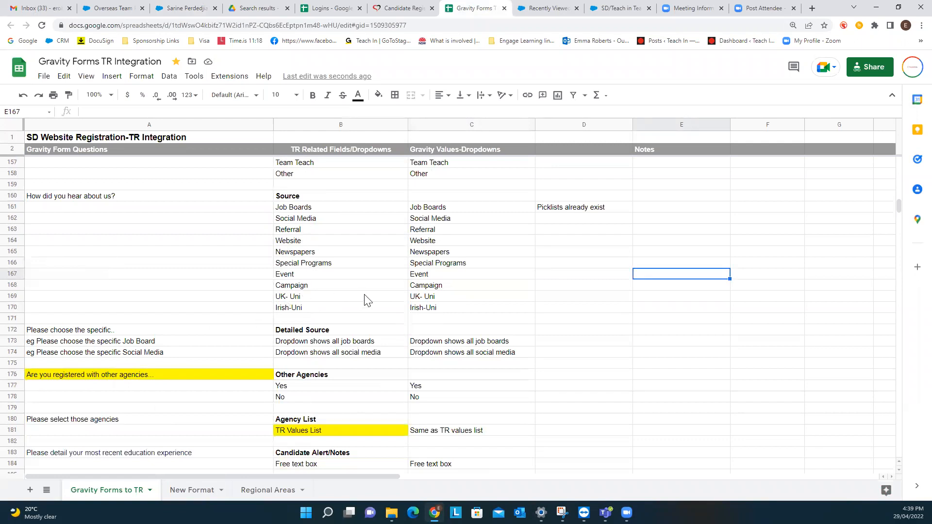
scroll(389, 305, "down", 1)
scroll(496, 318, "down", 1)
scroll(497, 322, "down", 1)
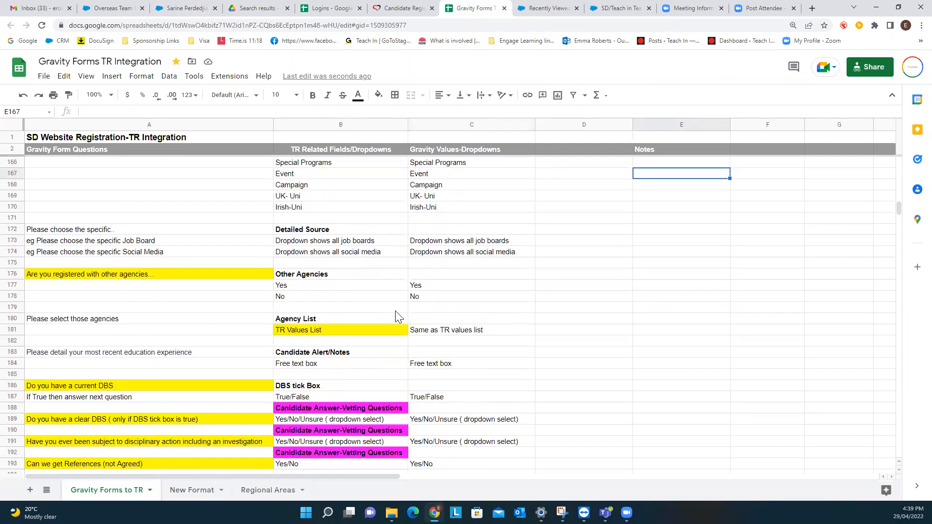
left_click(162, 276)
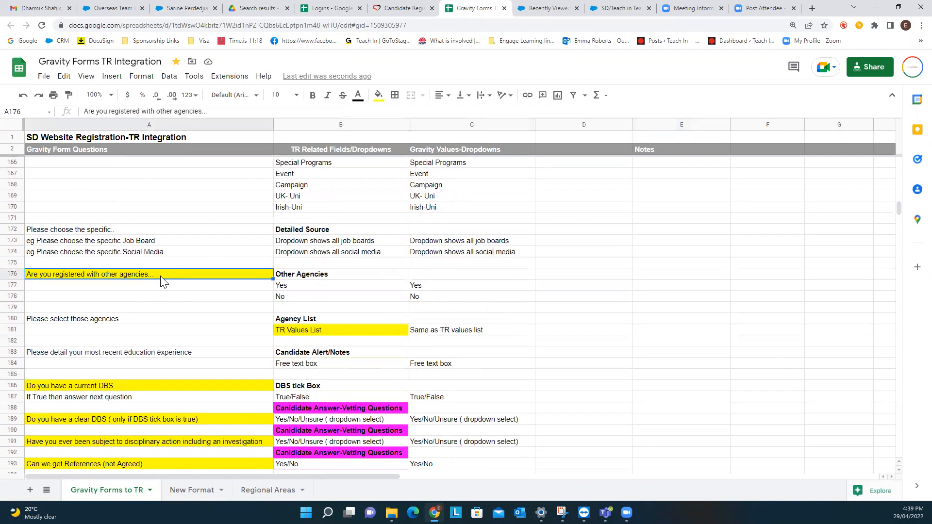
left_click(324, 281)
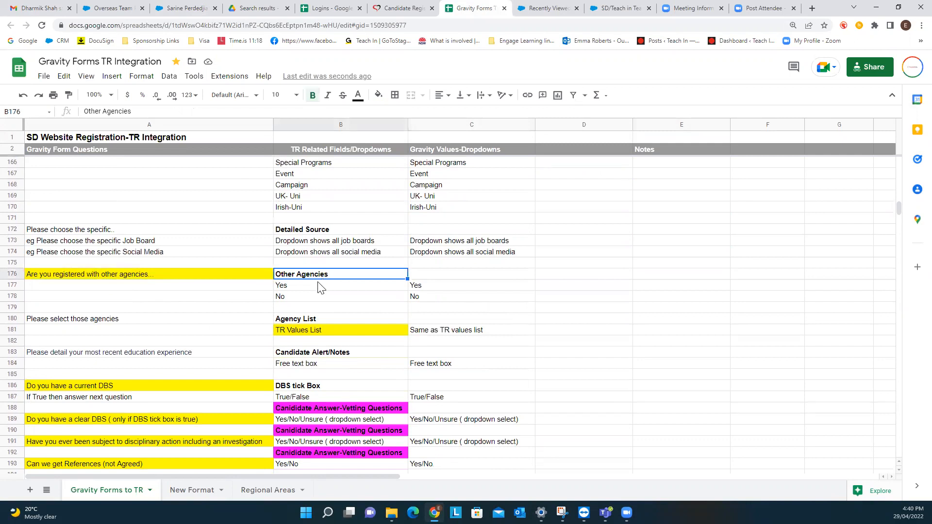
left_click(321, 285)
left_click(315, 297)
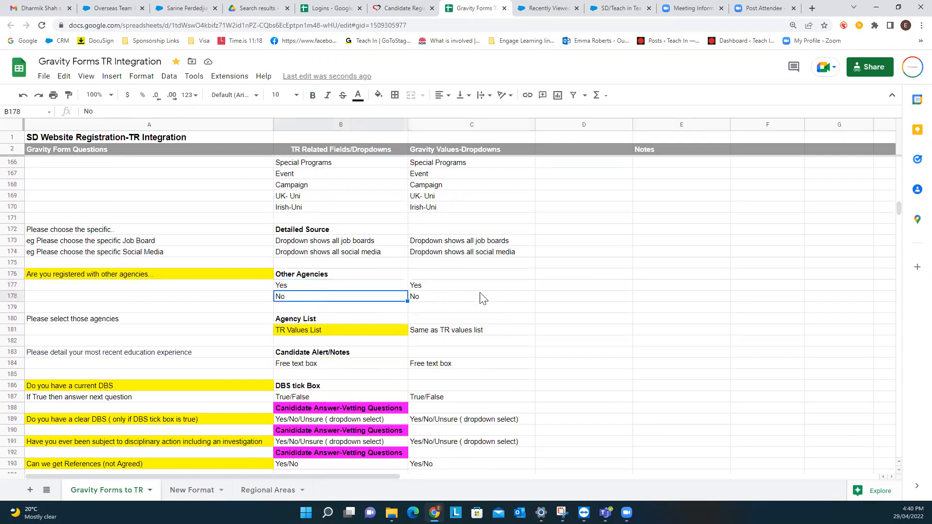
Add the note "Add new Dropdown" in D176 beside the Other Agencies field
left_click(552, 276)
type("Add new Picklist")
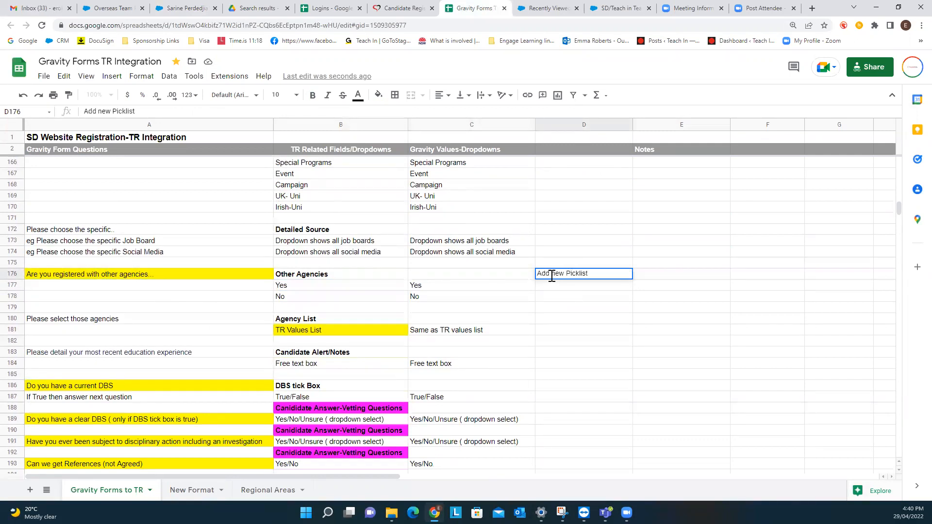
key("BackSpace")
key("BackSpace")
key("BackSpace")
key("BackSpace")
key("BackSpace")
key("BackSpace")
key("BackSpace")
type("Dropdwo")
key("BackSpace")
key("BackSpace")
type("won")
key("BackSpace")
key("BackSpace")
key("BackSpace")
type("own")
left_click(437, 287)
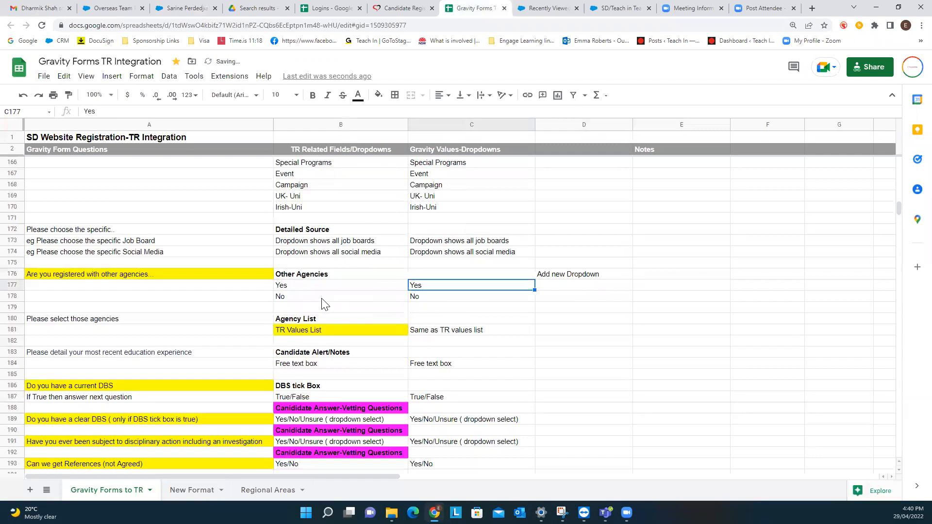
Add the note "Add in dropdown list" in D180 beside the Agency List field
left_click(297, 290)
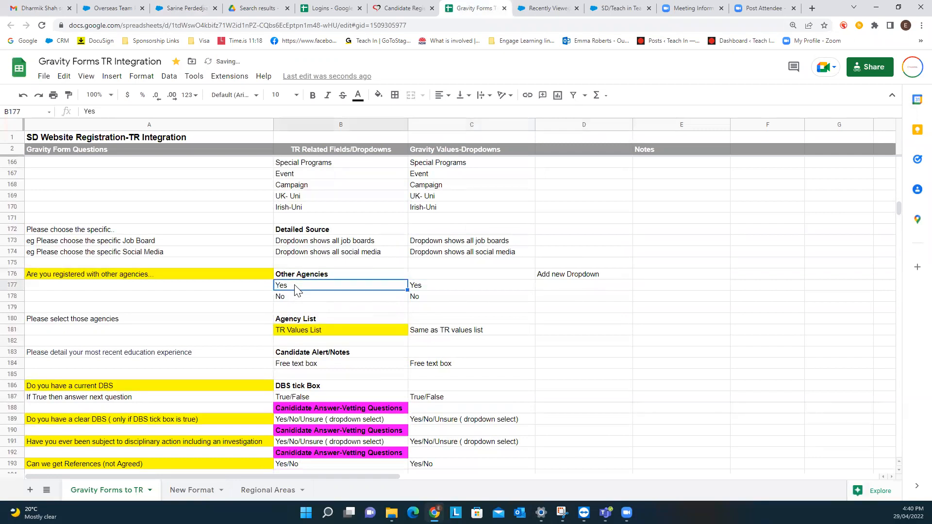
left_click(97, 323)
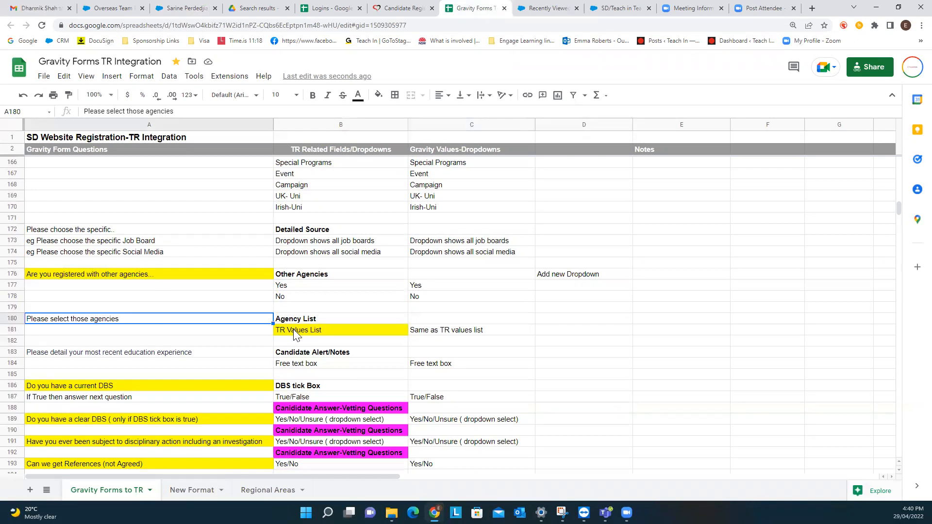
left_click(566, 318)
type("Add in ")
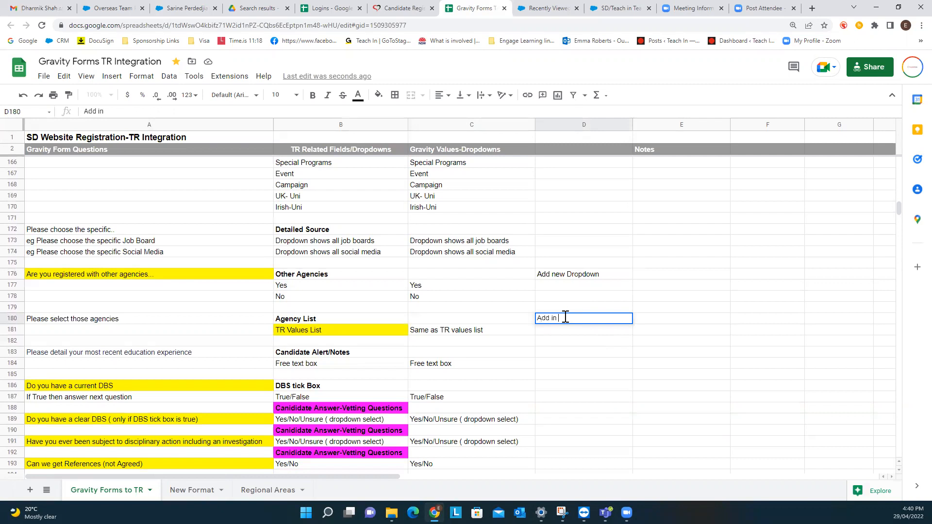
type("dropdown list")
left_click(566, 365)
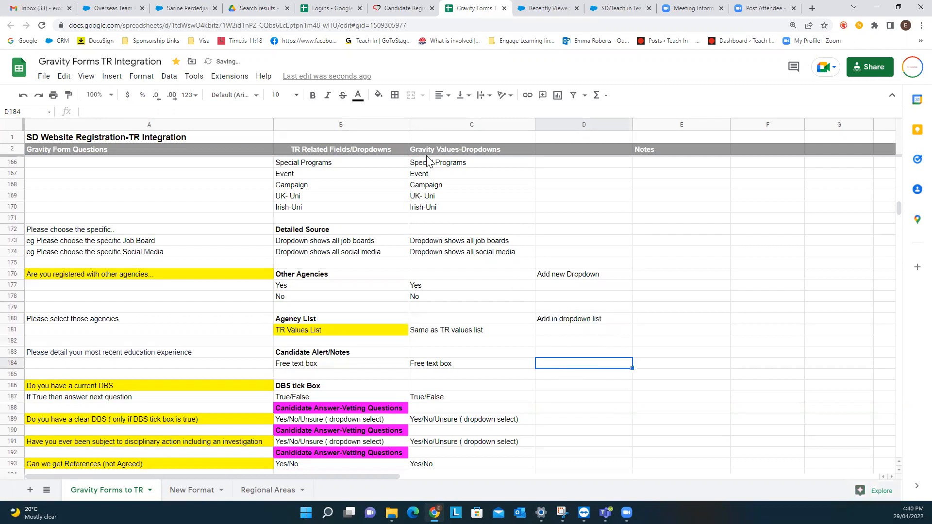
Switch to the Candidate Registration form and clear the EYFS, KS1 and KS2 selections in the year group question
left_click(392, 13)
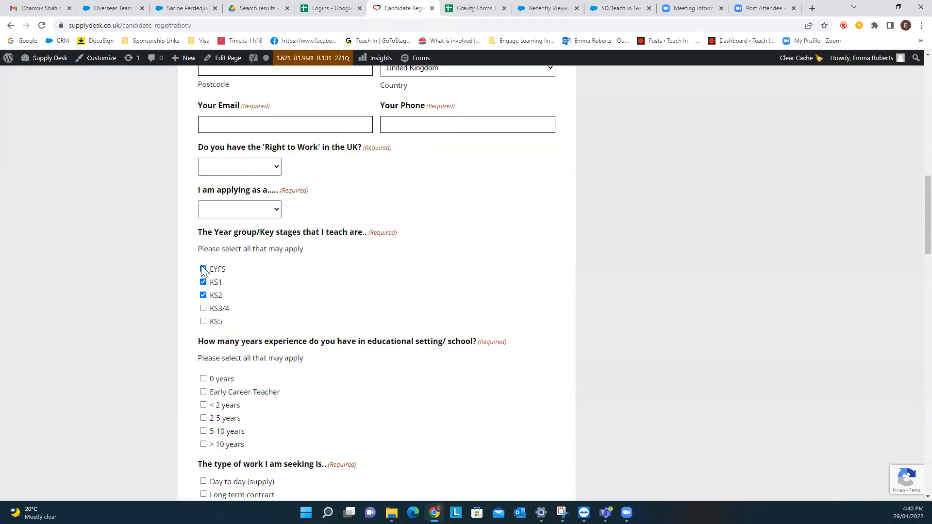
left_click(203, 282)
left_click(203, 295)
scroll(298, 268, "down", 5)
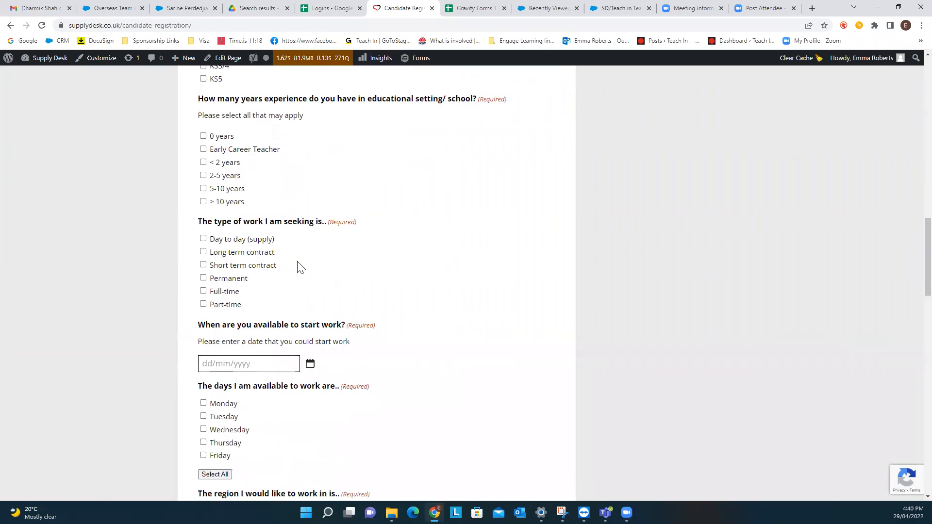
scroll(297, 262, "down", 14)
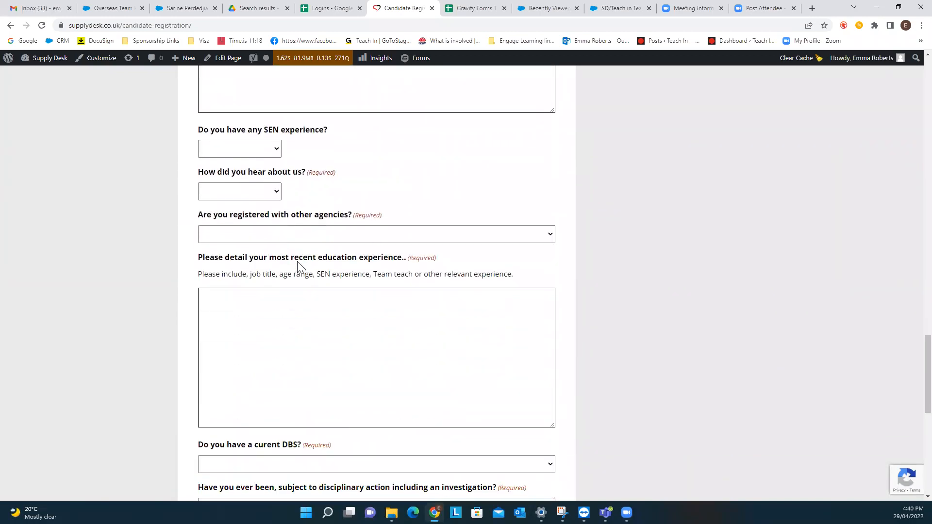
scroll(298, 261, "down", 5)
scroll(299, 265, "up", 9)
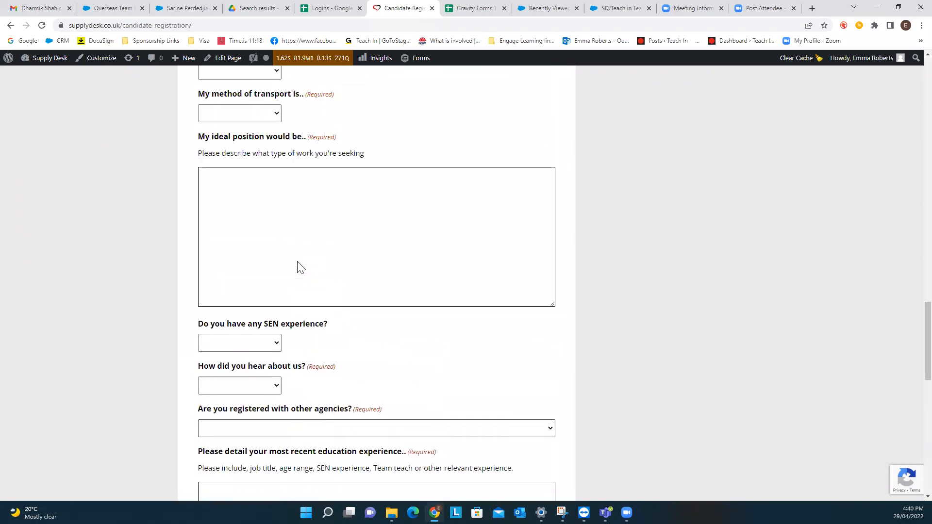
scroll(298, 266, "up", 3)
left_click(474, 11)
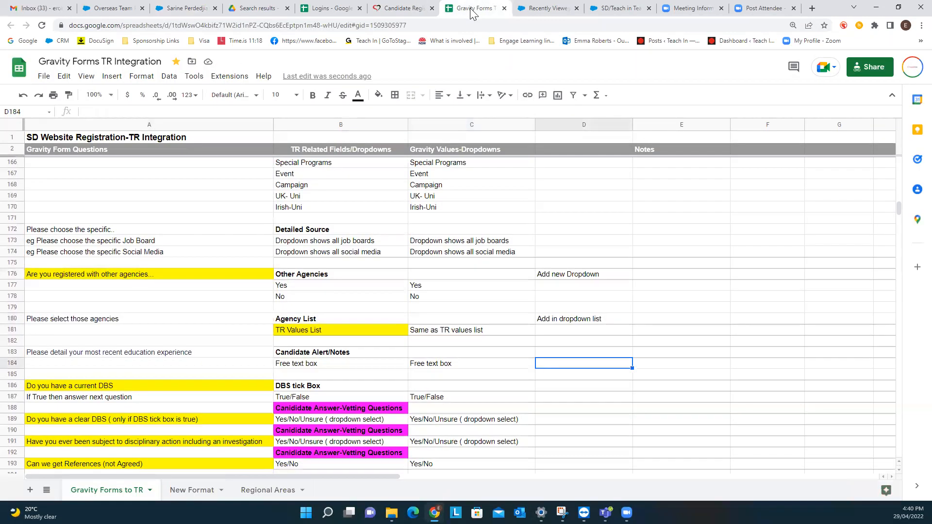
In the Candidate Registration form, answer Yes to being registered with other agencies and review the dependent agency list
left_click(411, 11)
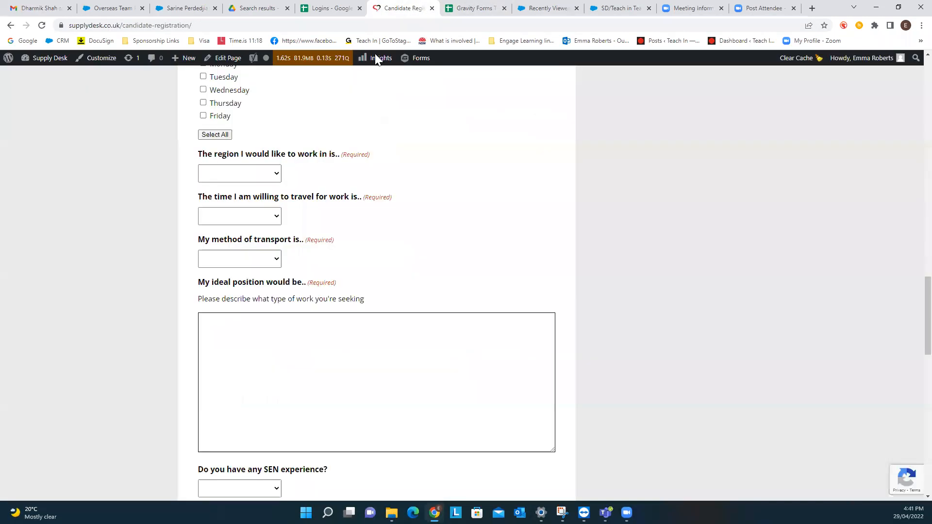
scroll(306, 228, "up", 14)
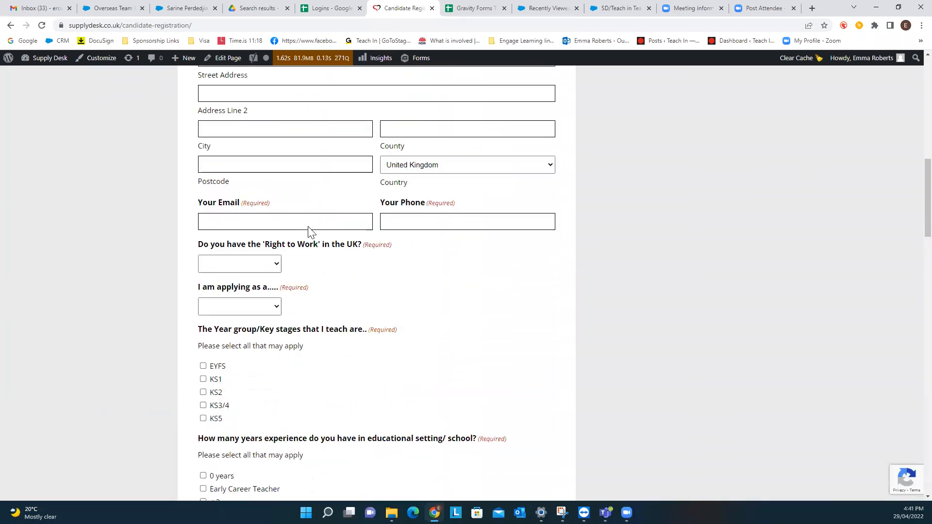
scroll(310, 226, "down", 12)
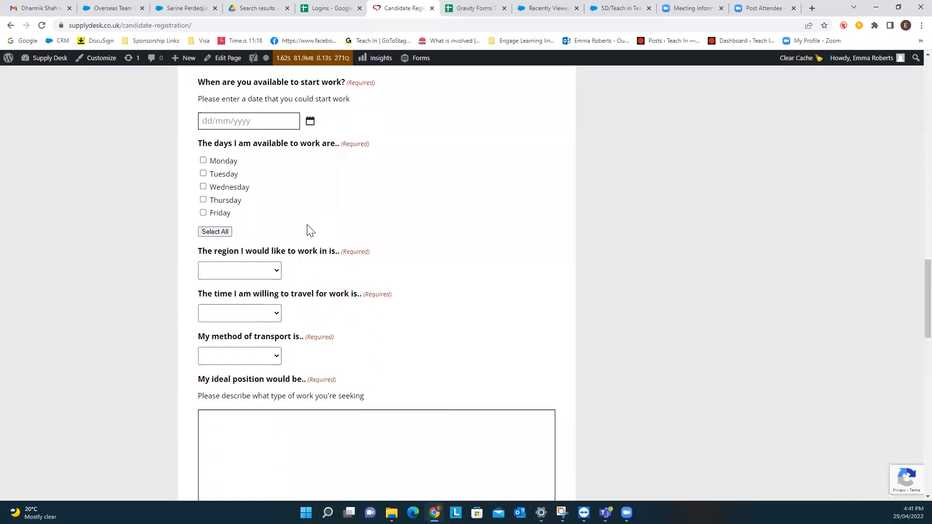
scroll(311, 231, "down", 4)
scroll(308, 229, "down", 2)
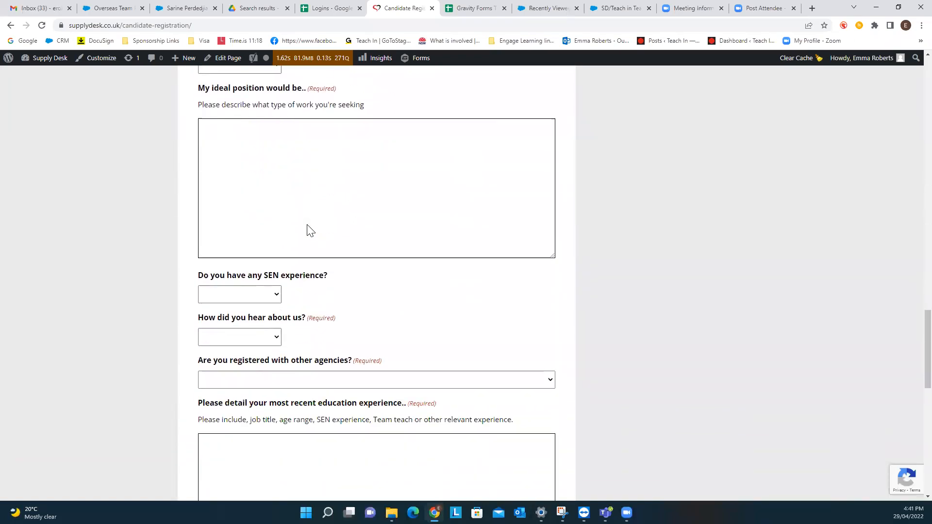
scroll(307, 226, "down", 2)
left_click(262, 284)
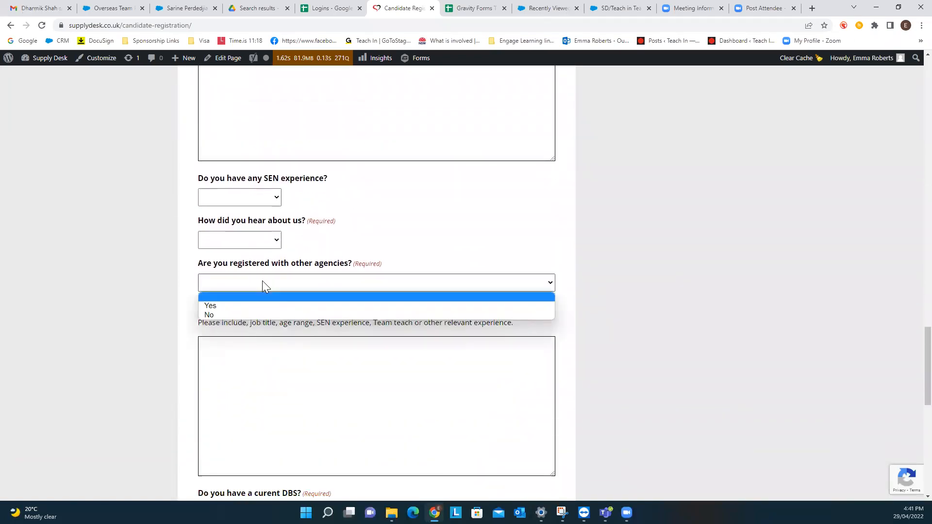
left_click(220, 306)
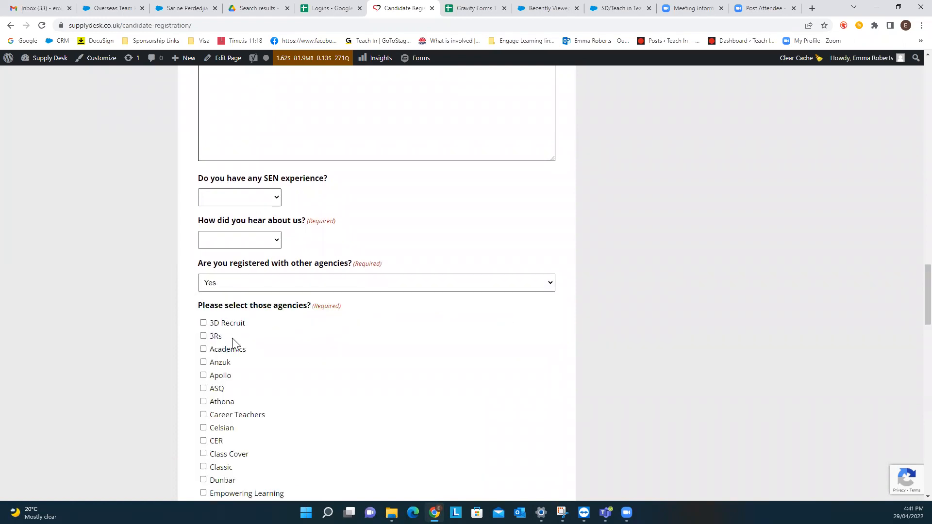
scroll(284, 352, "down", 12)
scroll(285, 347, "down", 4)
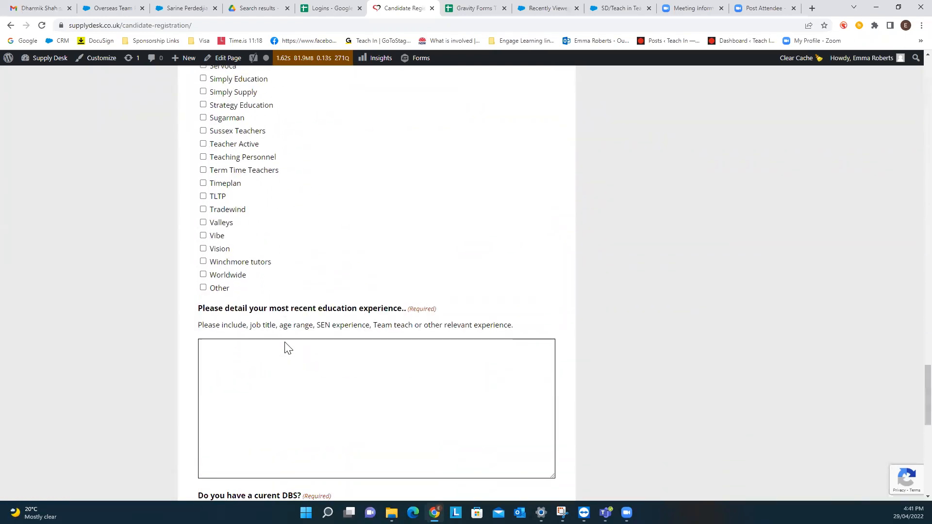
scroll(289, 347, "up", 12)
scroll(290, 345, "up", 4)
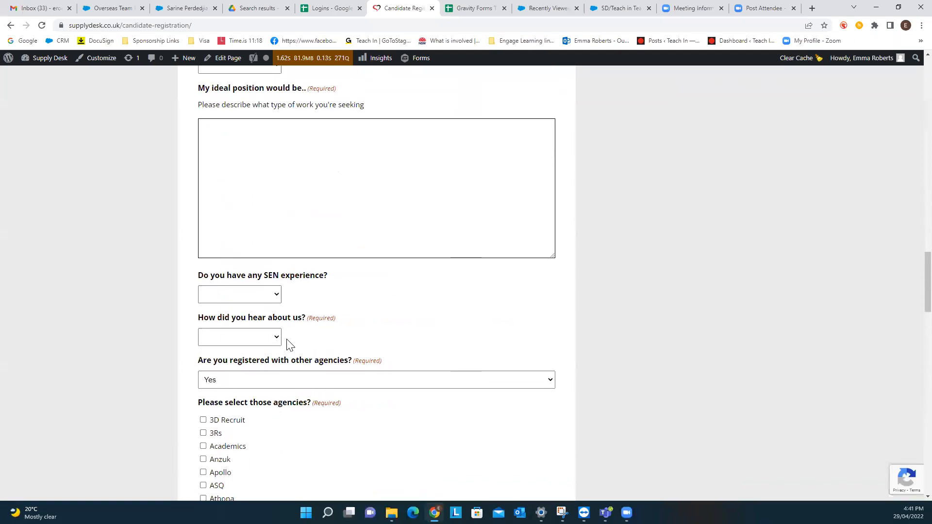
Change the answer about registration with other agencies to No and check which questions follow it
left_click(229, 381)
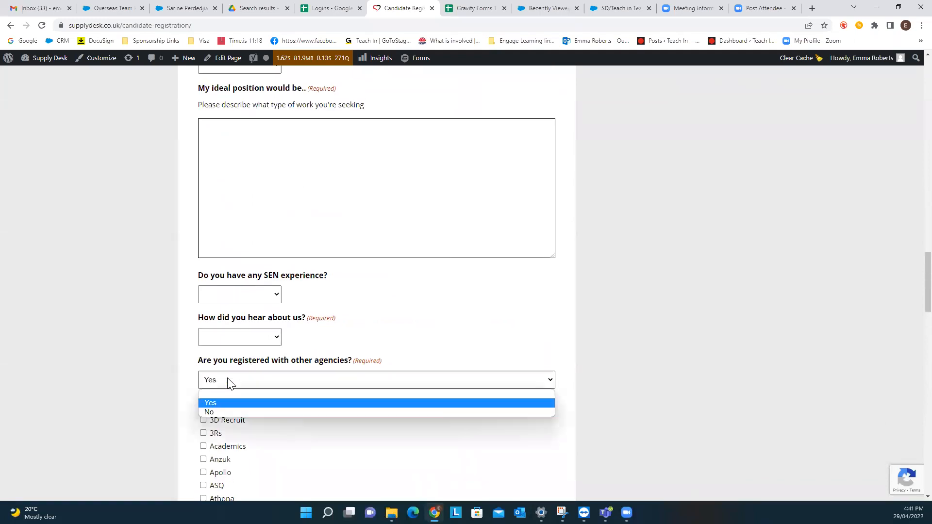
left_click(219, 411)
scroll(252, 388, "down", 3)
scroll(254, 384, "up", 2)
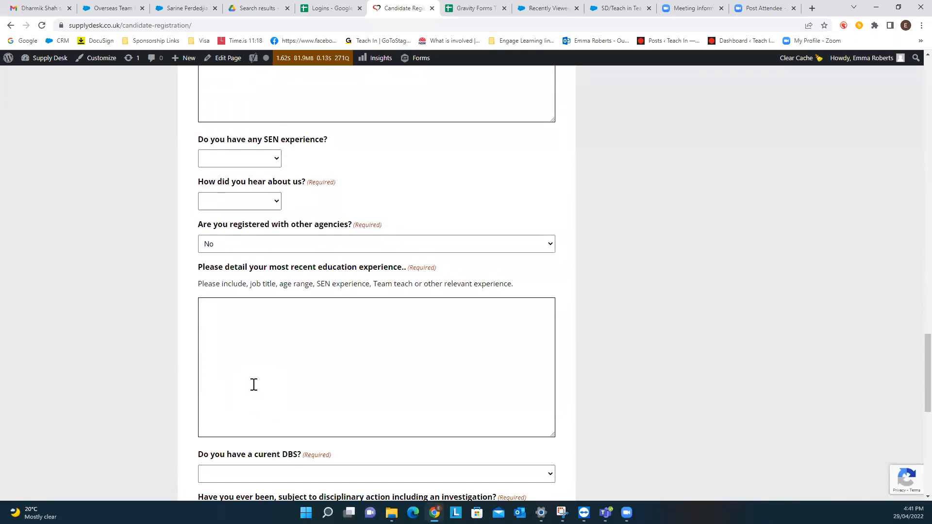
Check the education experience mapping in the Gravity Forms TR Integration sheet against Candidate Alert/Notes in the Salesforce person record
left_click(474, 10)
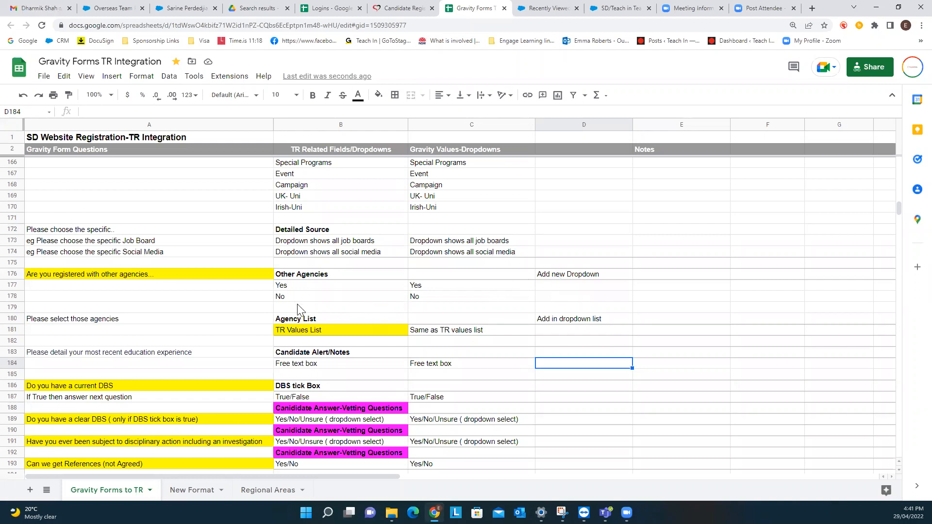
scroll(305, 324, "down", 1)
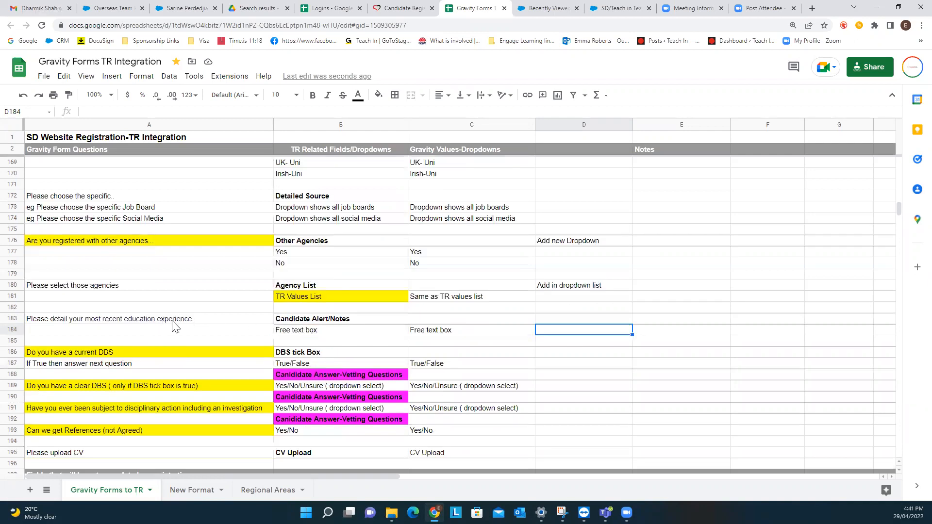
left_click(296, 332)
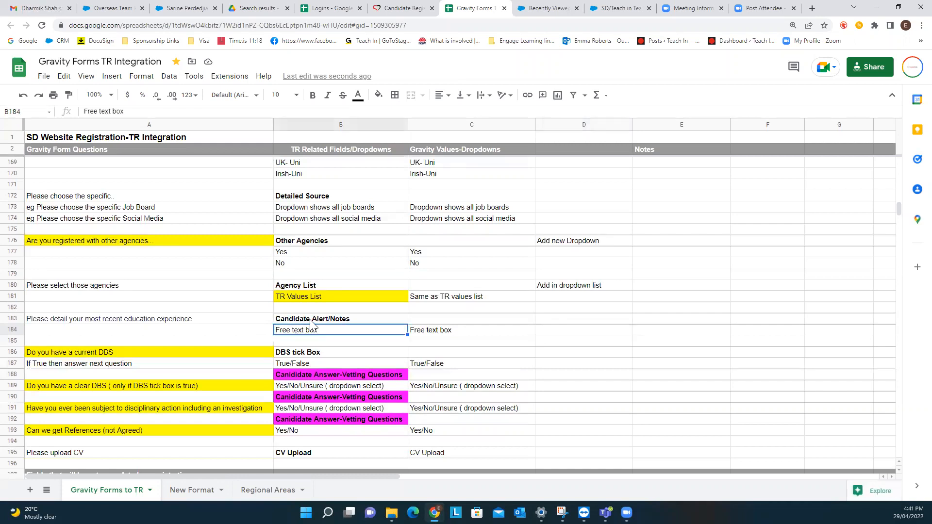
left_click(187, 9)
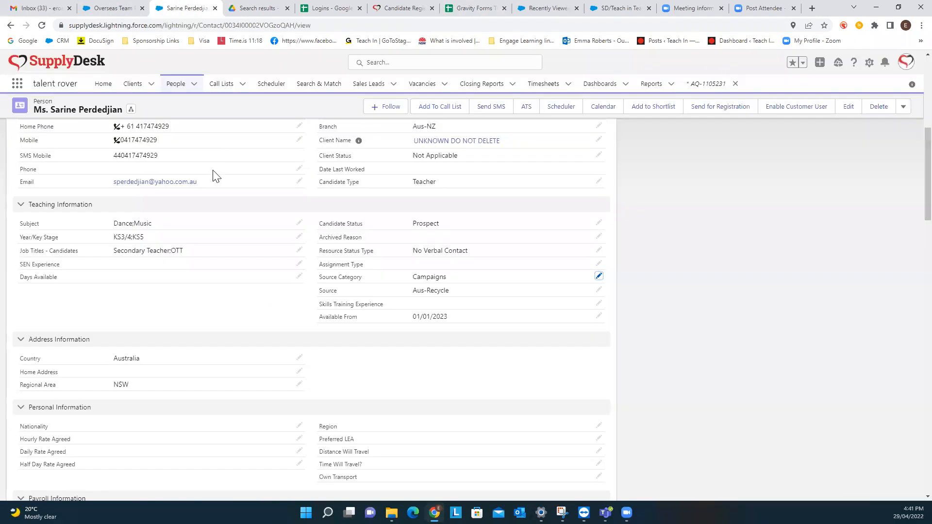
scroll(220, 175, "up", 1)
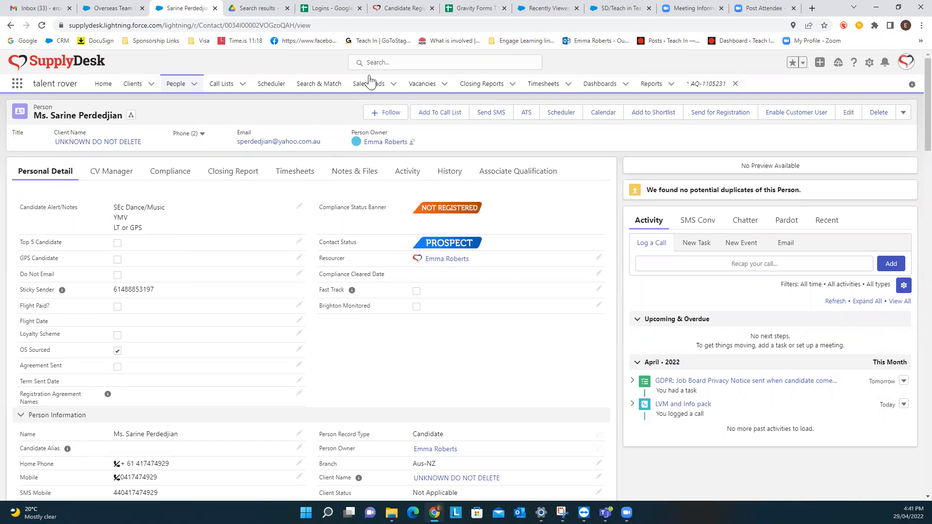
left_click(485, 8)
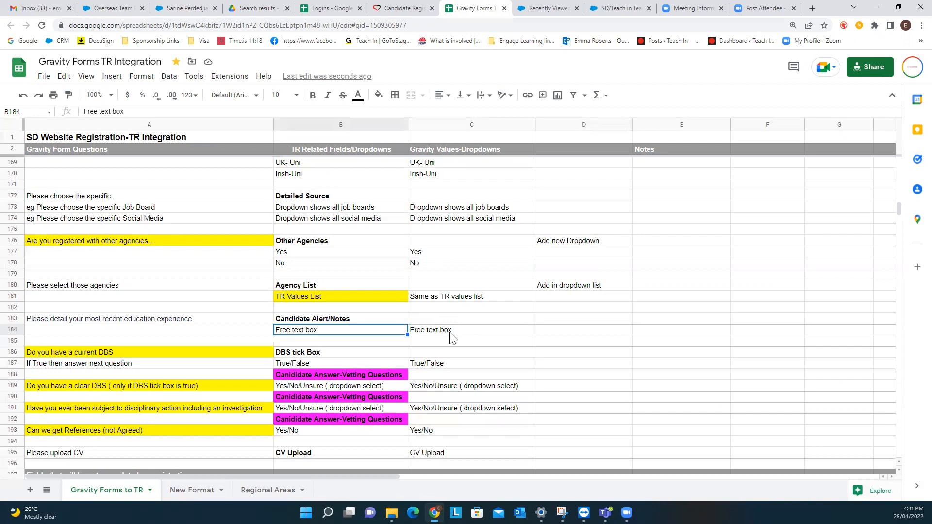
Review the current DBS, clear DBS and disciplinary action questions with their mapped fields and answer values
scroll(451, 337, "down", 2)
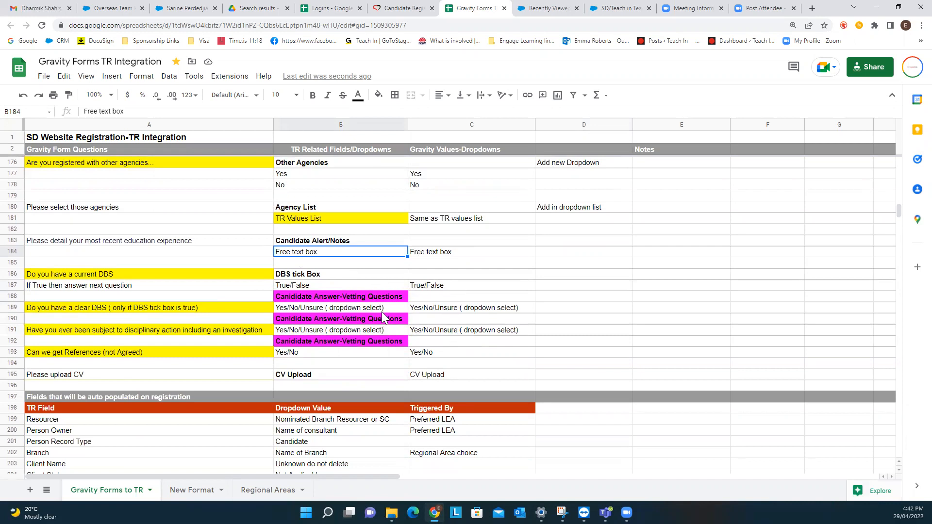
left_click(174, 275)
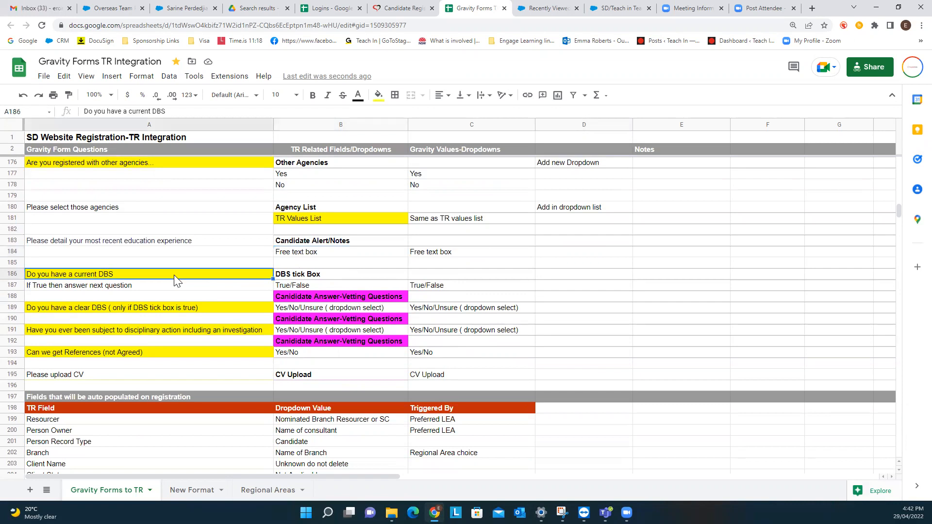
left_click(312, 284)
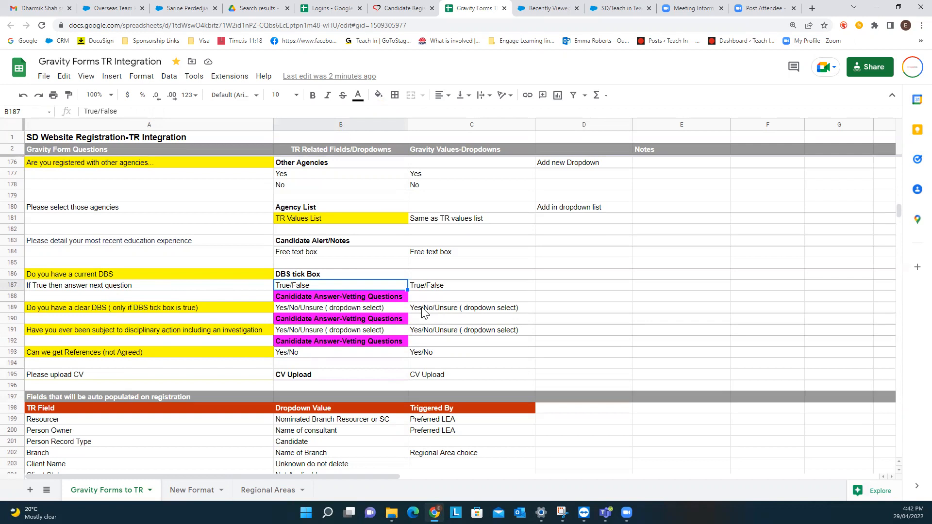
left_click(76, 333)
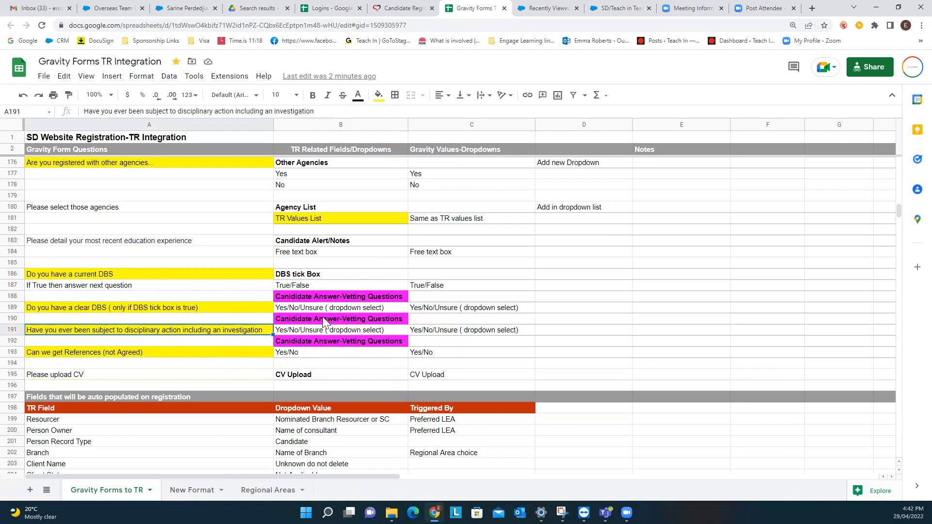
Examine the right-to-work vetting row near the sheet's start, the auto-populated registration fields and the vet question descriptors
scroll(322, 317, "up", 12)
scroll(325, 315, "up", 20)
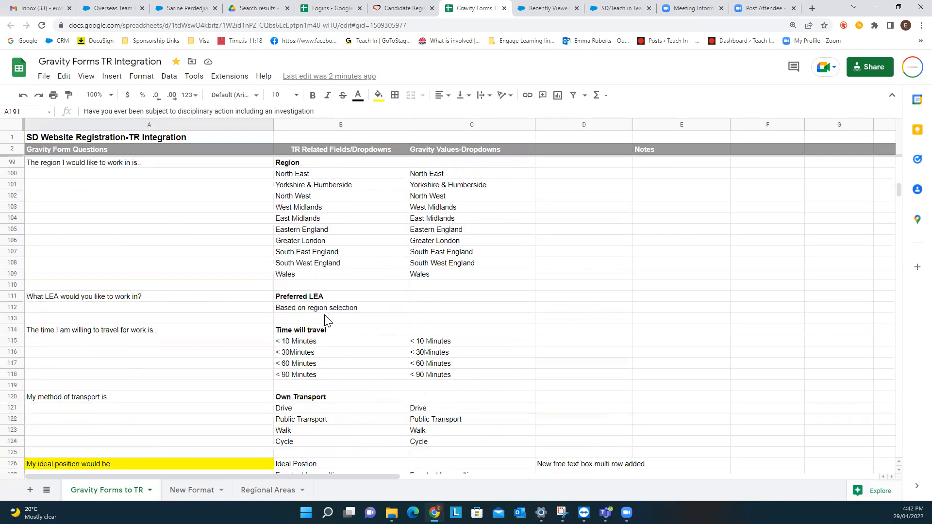
scroll(327, 320, "up", 4)
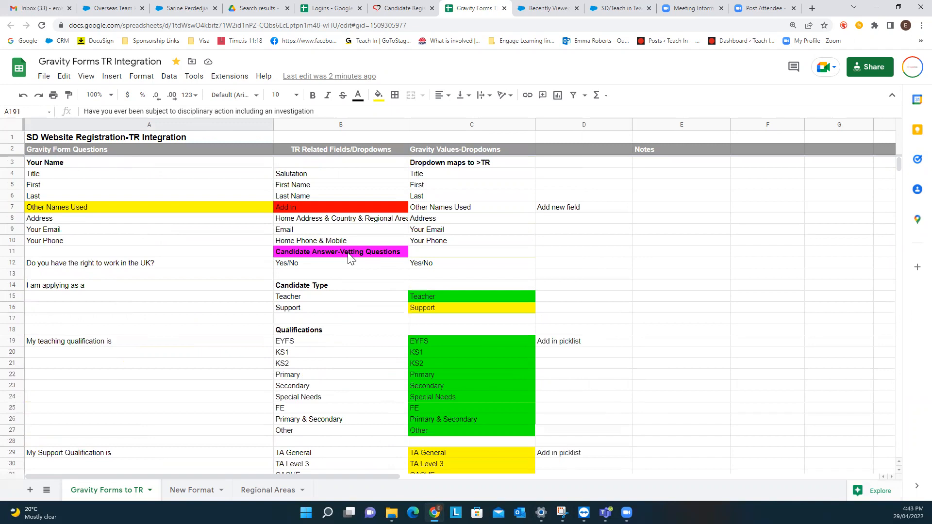
scroll(349, 258, "down", 1)
scroll(341, 266, "down", 20)
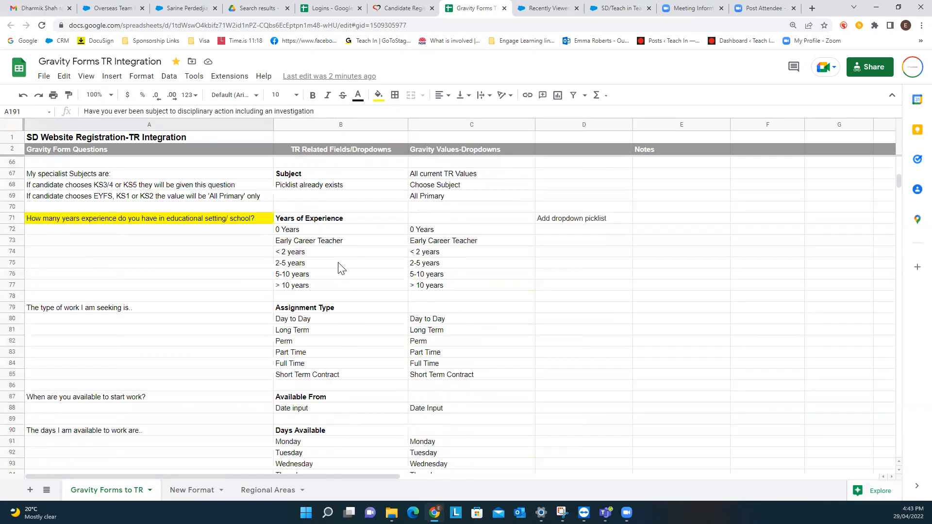
scroll(339, 270, "down", 10)
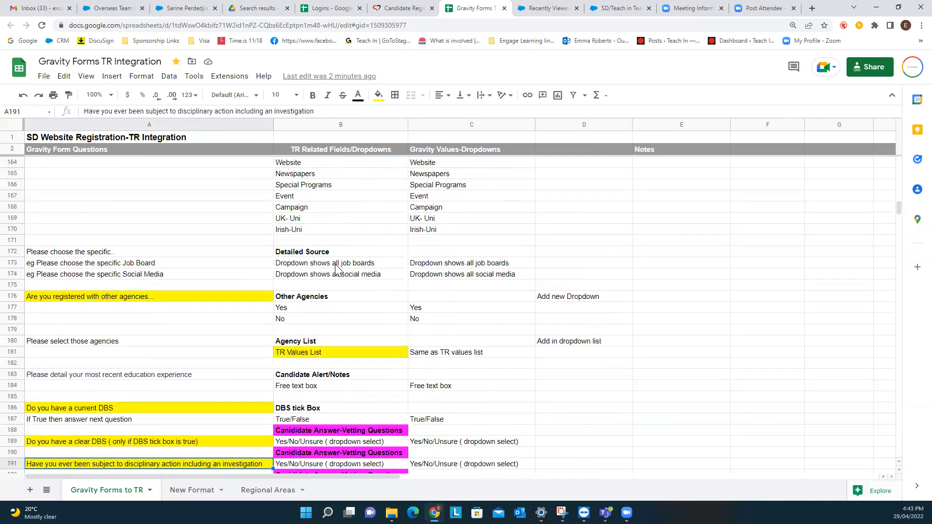
scroll(317, 308, "down", 1)
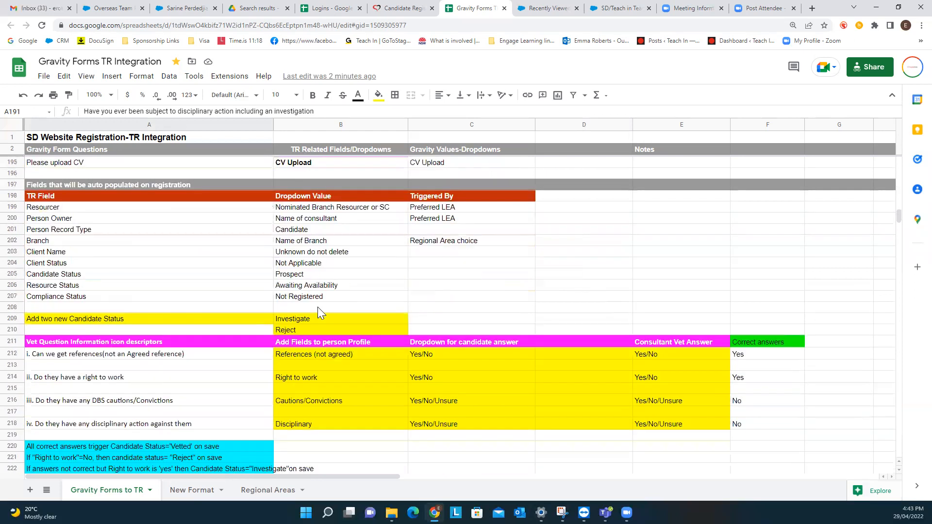
scroll(199, 353, "down", 1)
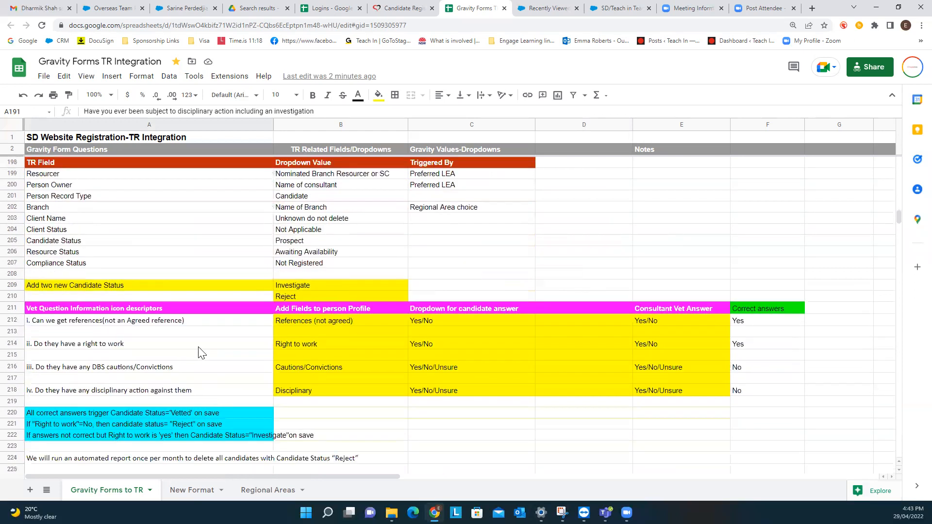
Review the four vet question descriptors against the fields to add to the person profile, from References (not agreed) to Disciplinary
left_click(299, 320)
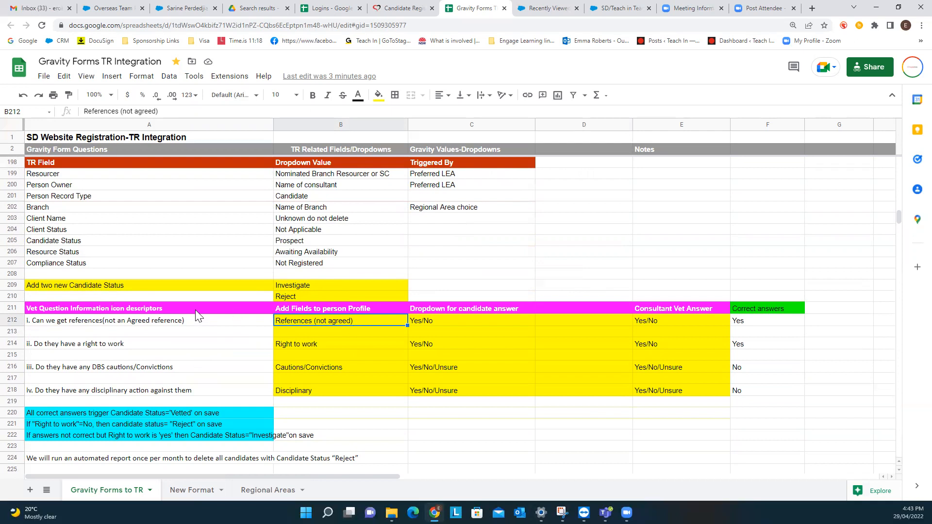
left_click(188, 326)
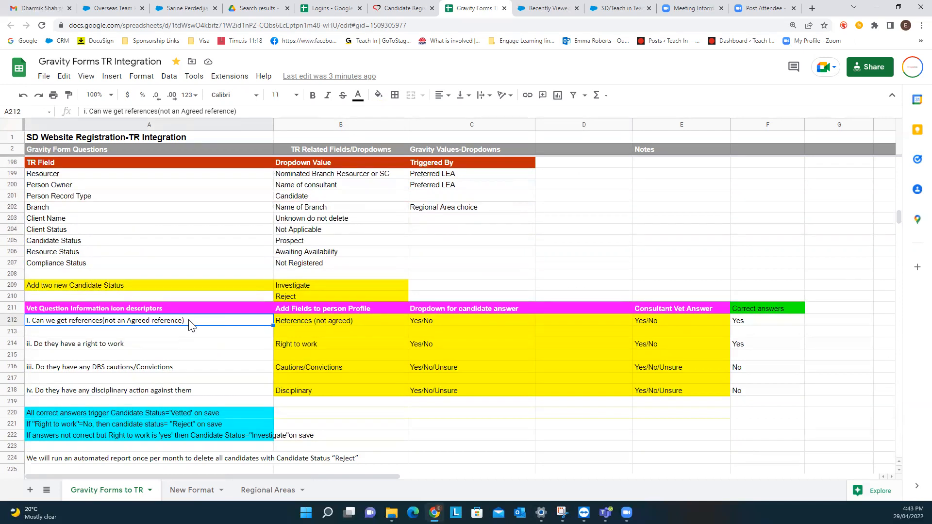
left_click(321, 324)
left_click(315, 348)
left_click(311, 367)
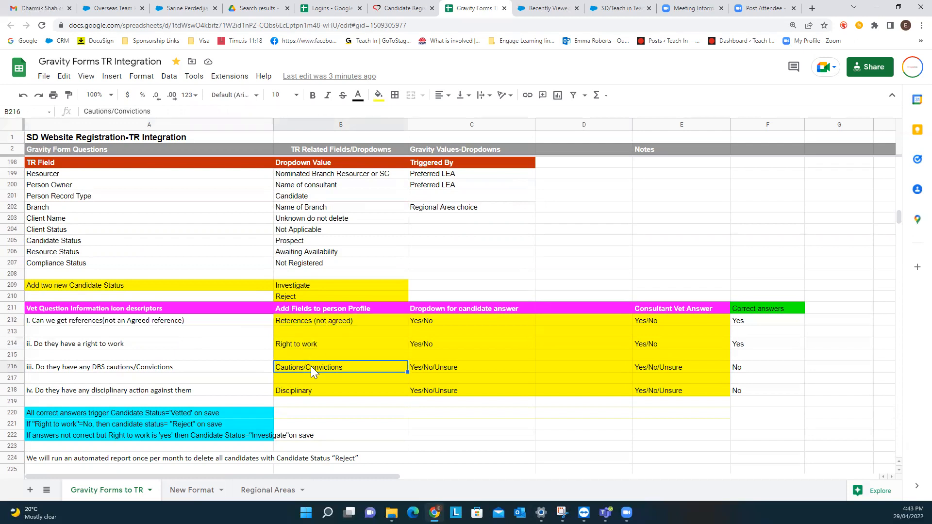
left_click(303, 390)
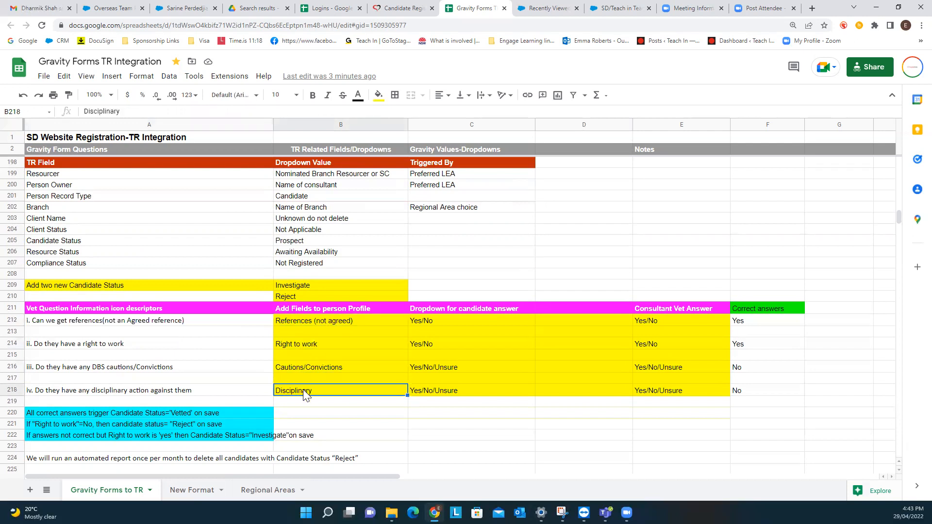
Examine the candidate answer dropdown options for the references, right to work, cautions/convictions and disciplinary questions
left_click(454, 310)
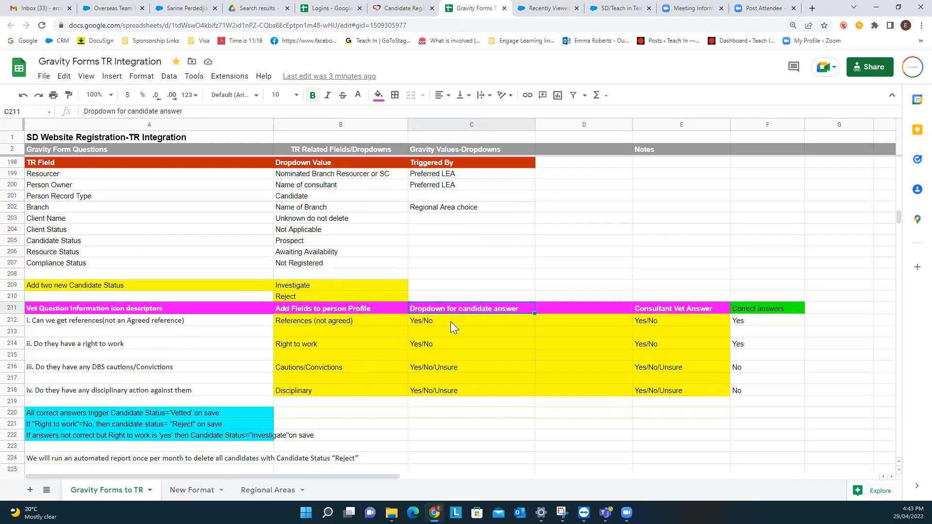
left_click(451, 324)
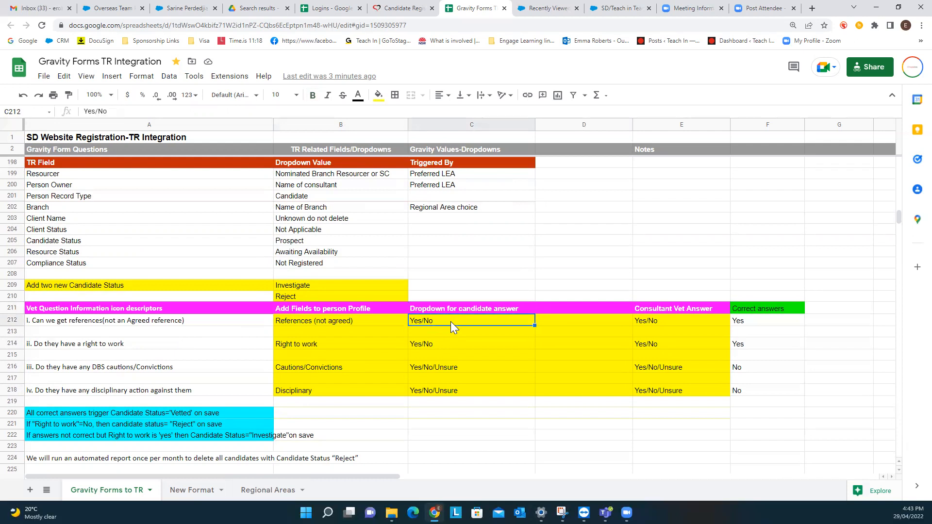
left_click(437, 346)
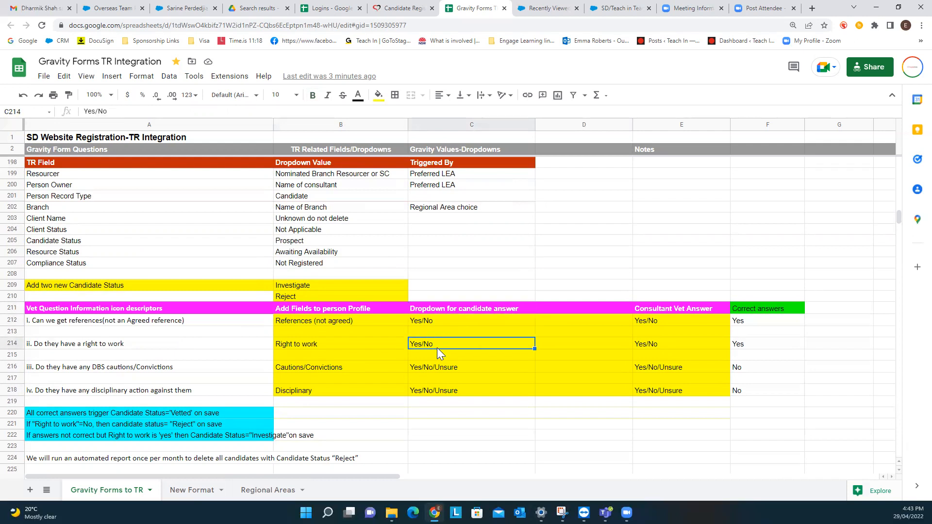
left_click(435, 368)
left_click(436, 393)
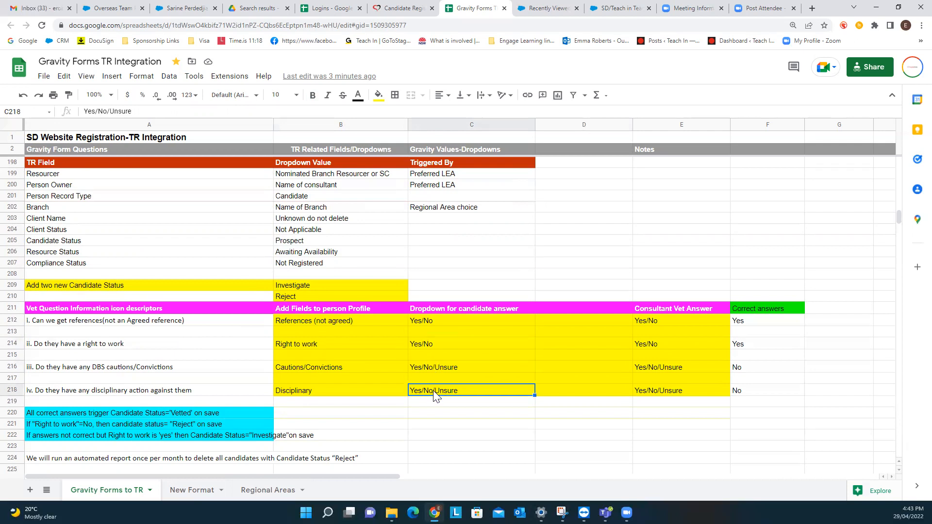
left_click(431, 320)
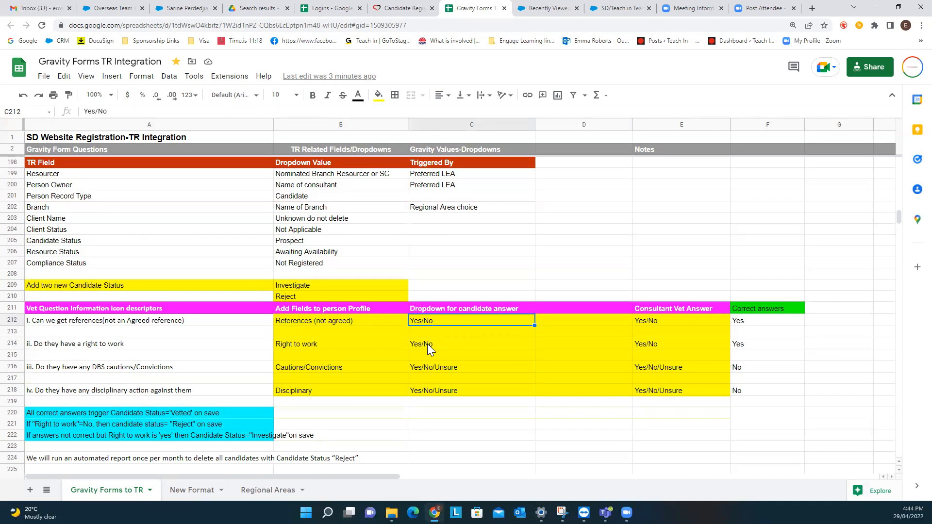
left_click(428, 394)
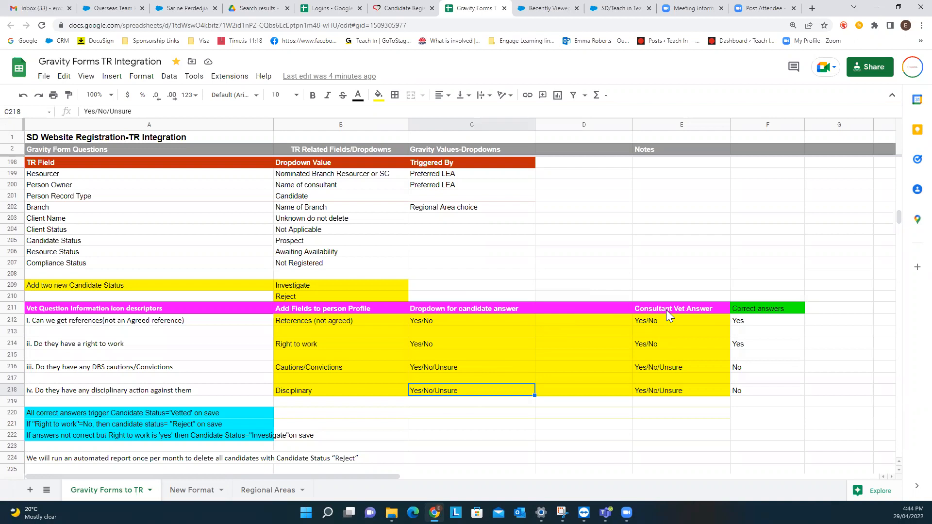
Compare the candidate answer options with the Consultant Vet Answer options for each of the four vet questions
left_click(447, 322)
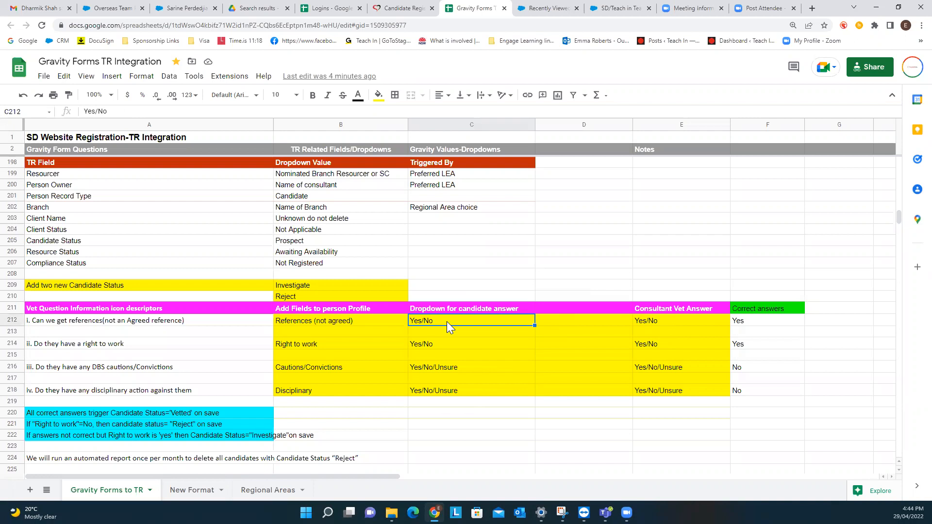
left_click(686, 320)
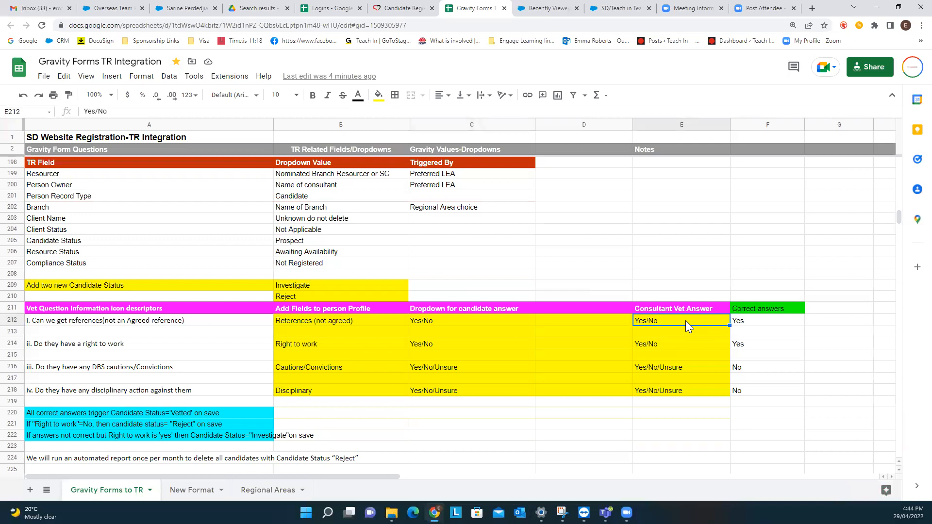
left_click(669, 344)
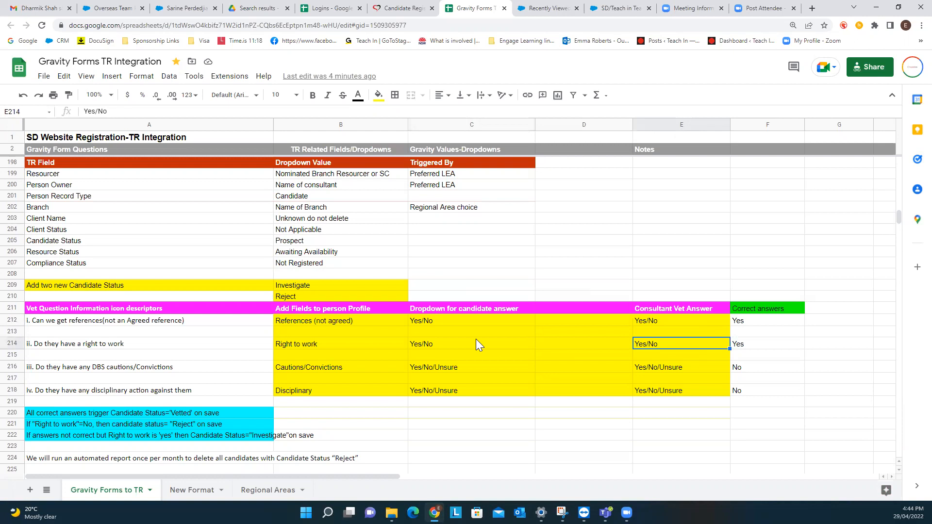
left_click(468, 348)
left_click(659, 346)
left_click(460, 366)
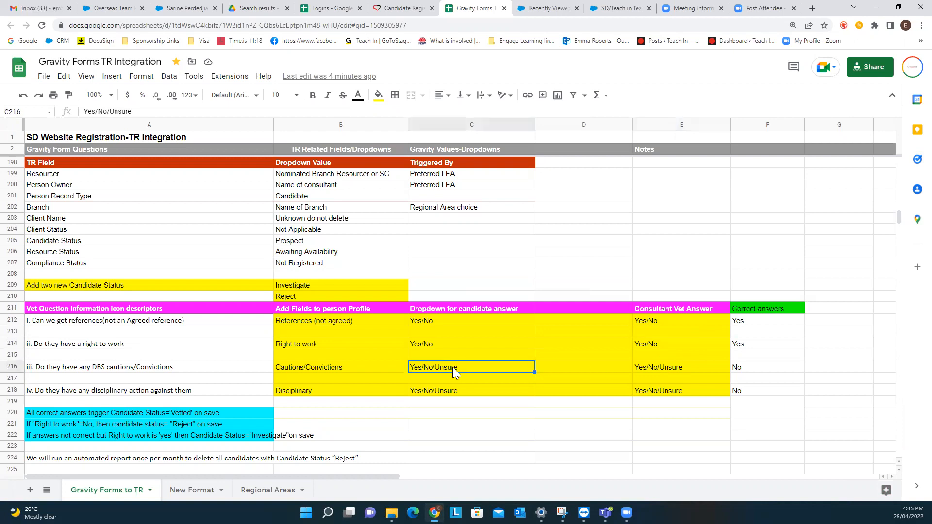
left_click(666, 367)
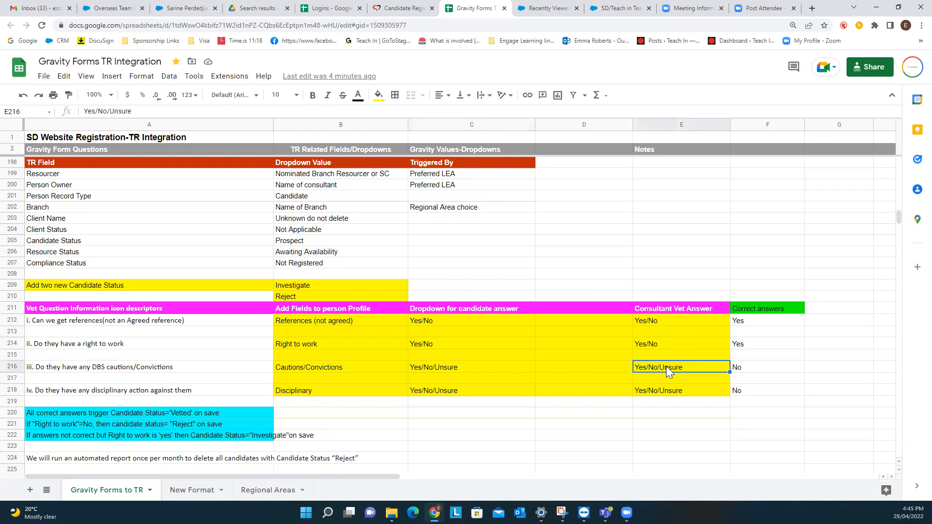
left_click(468, 390)
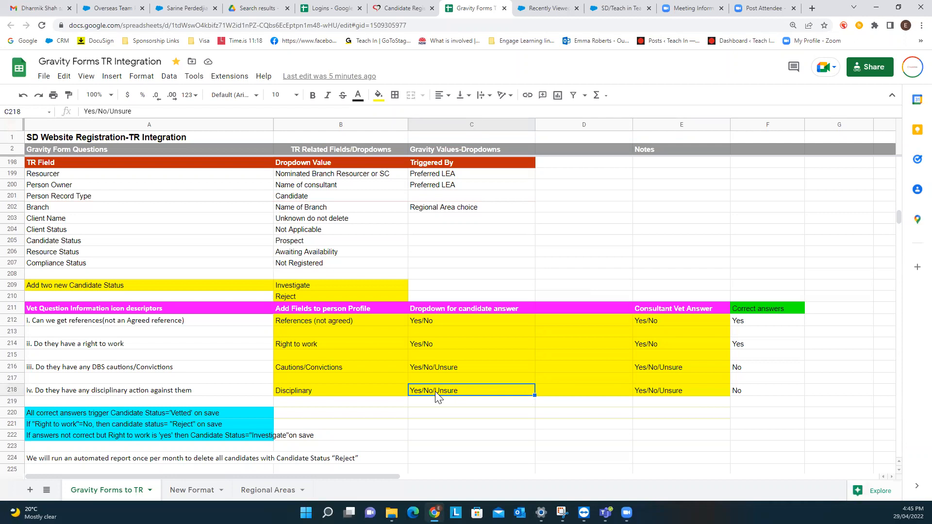
left_click(655, 391)
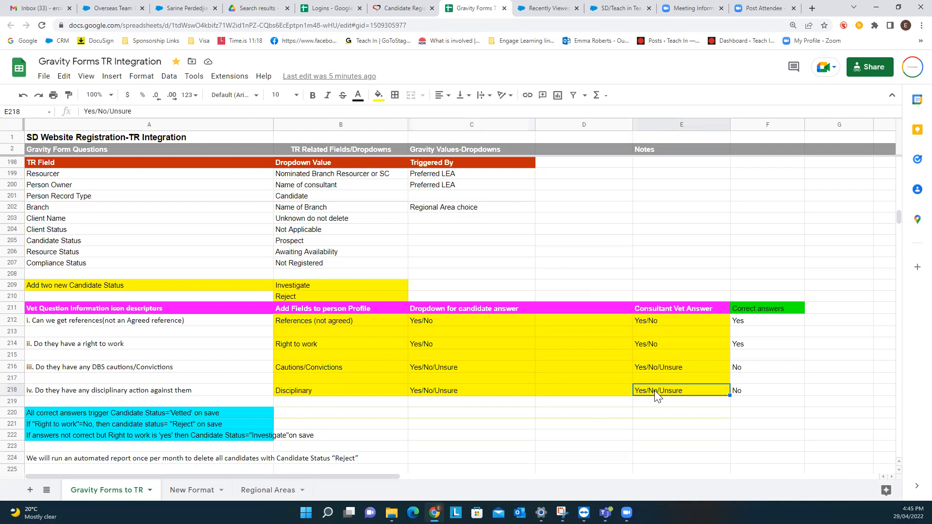
Review the full candidate and consultant answer ranges, and check the correct answer for each vet question
left_click_drag(488, 320, 486, 387)
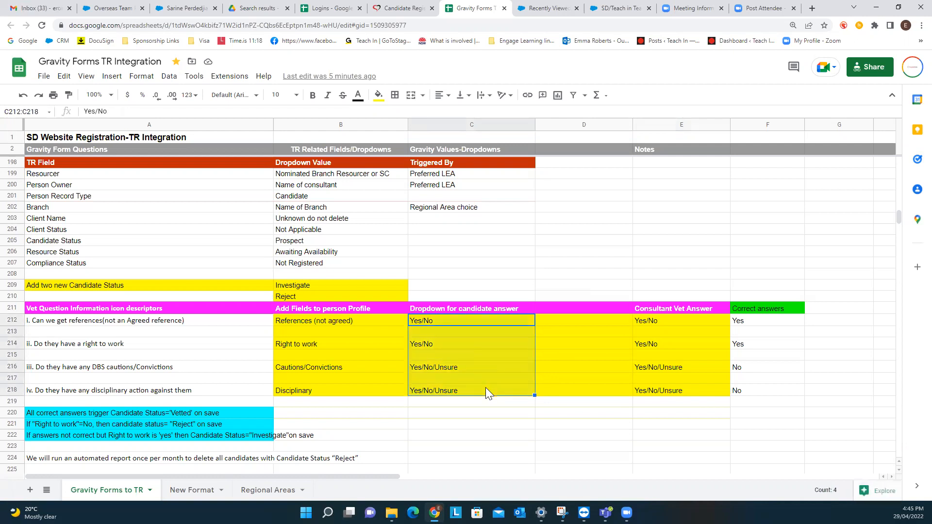
left_click_drag(666, 319, 662, 387)
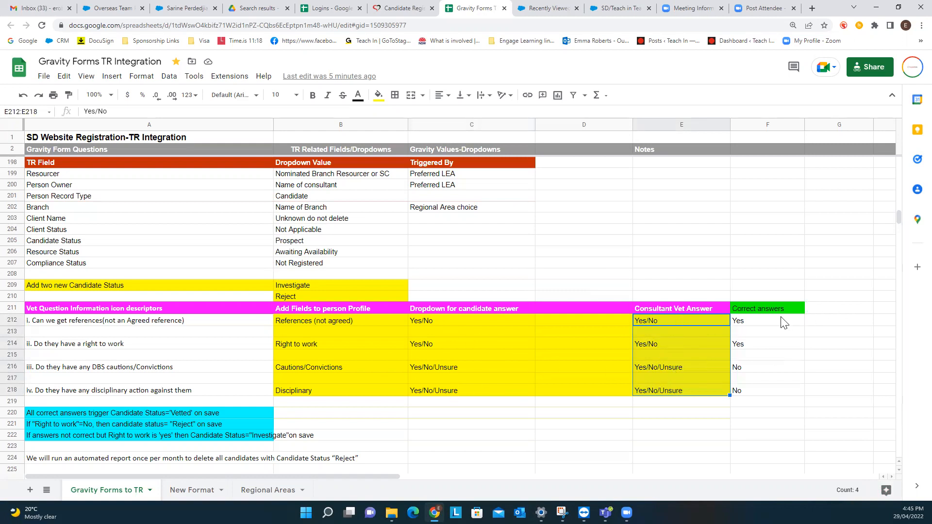
left_click(754, 324)
left_click(758, 349)
left_click(755, 371)
left_click(751, 394)
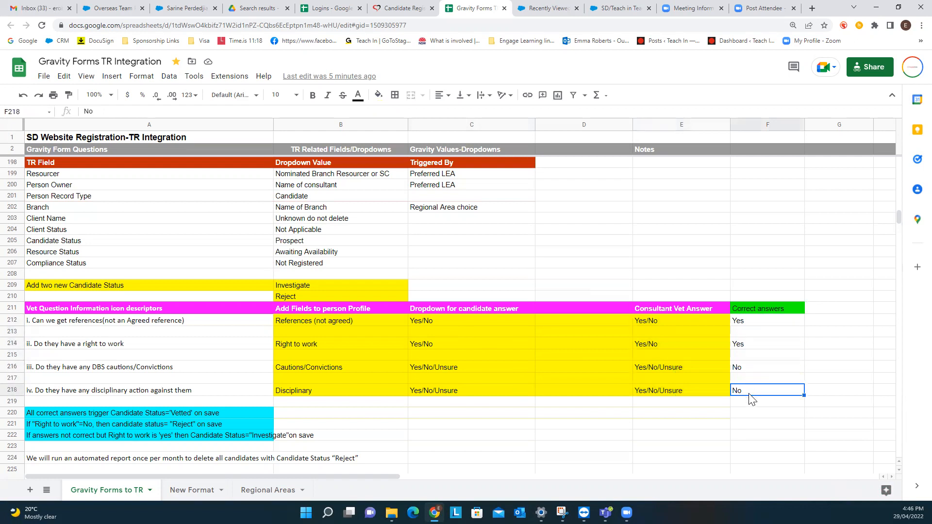
Examine the Vetted, Reject and Investigate status rules against the right to work and references answers
scroll(787, 338, "down", 1)
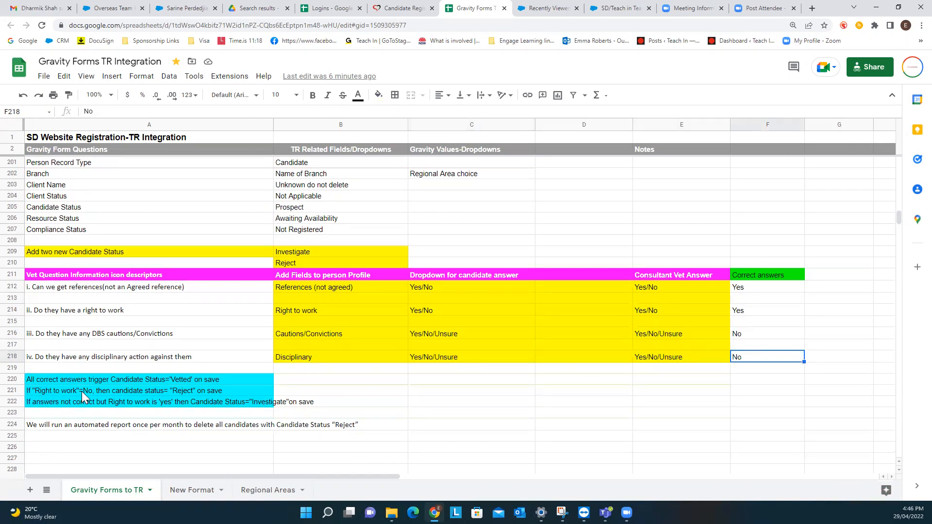
left_click(449, 311)
left_click(651, 316)
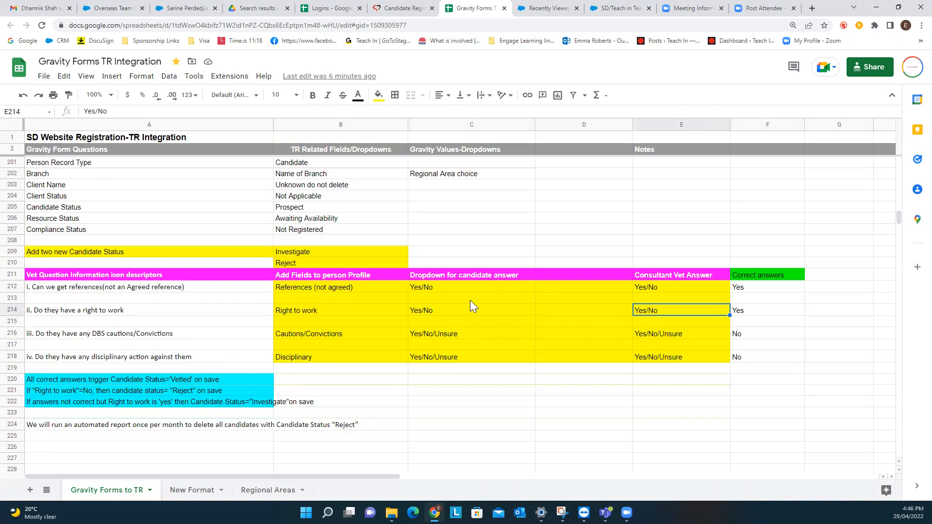
left_click(452, 313)
left_click(650, 312)
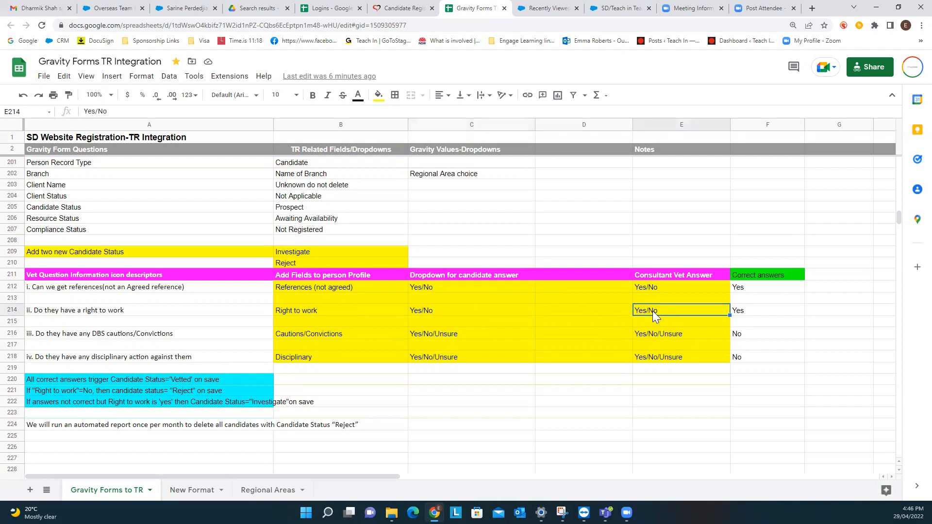
left_click(662, 288)
left_click(747, 290)
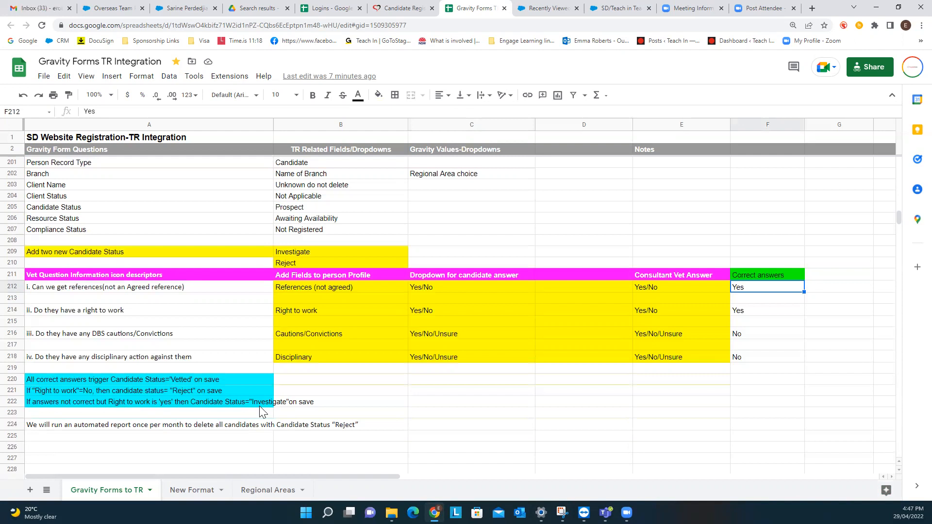
Look through the Candidate Registration form on the Supply Desk website, from the introduction to the education experience question
left_click(403, 15)
scroll(348, 335, "up", 15)
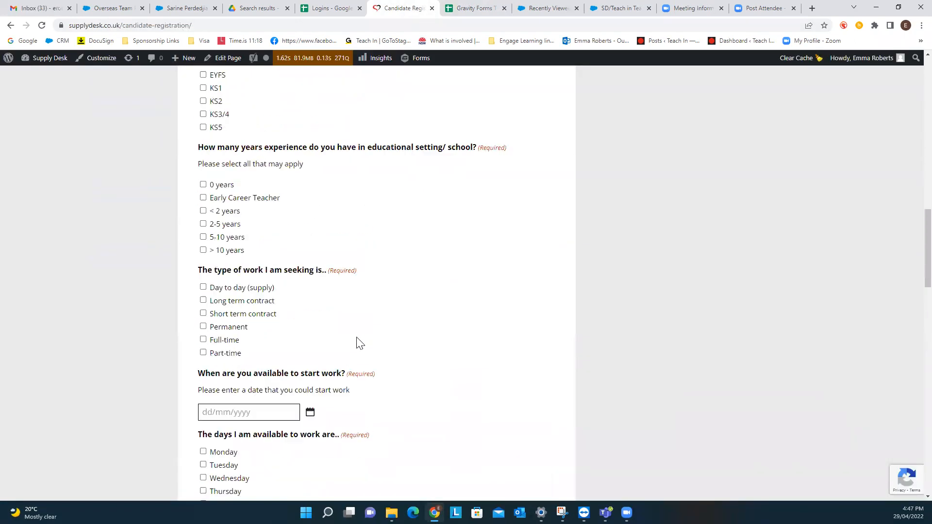
scroll(359, 339, "up", 10)
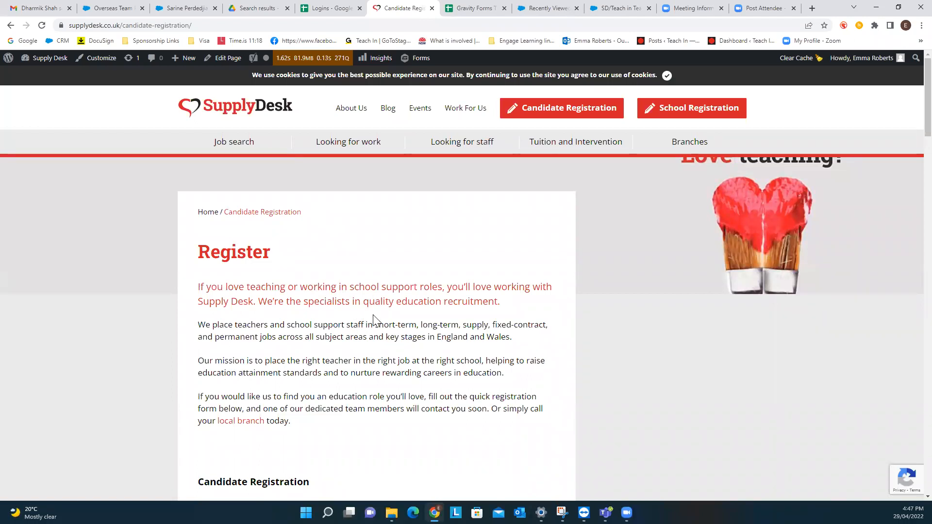
scroll(374, 321, "down", 20)
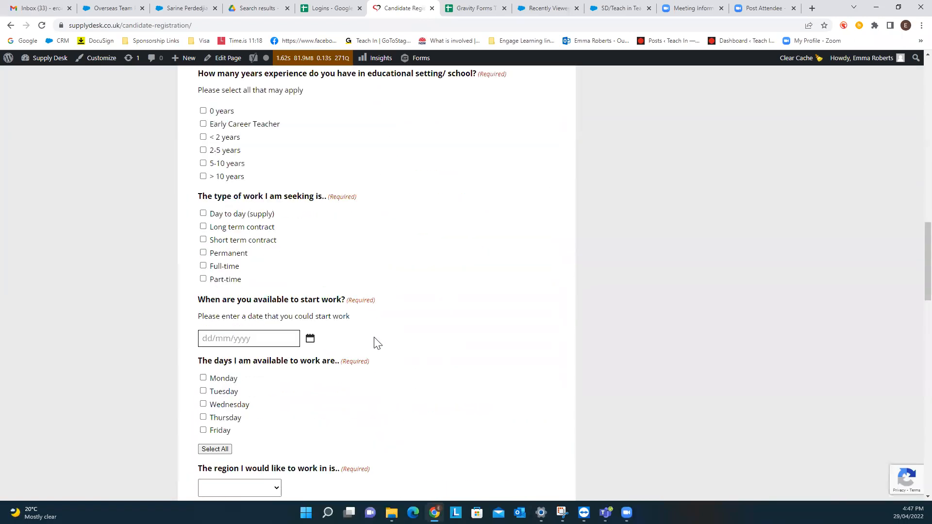
scroll(377, 343, "down", 9)
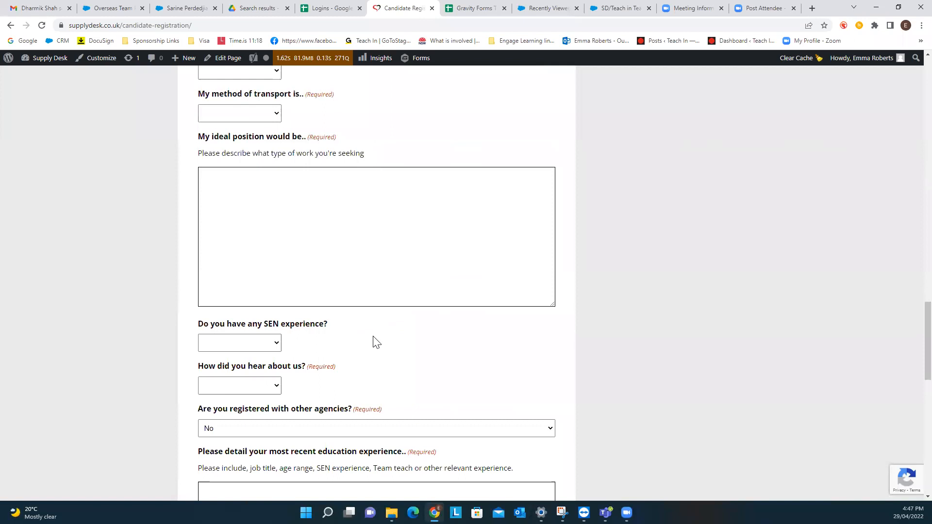
scroll(376, 342, "down", 6)
scroll(376, 339, "up", 13)
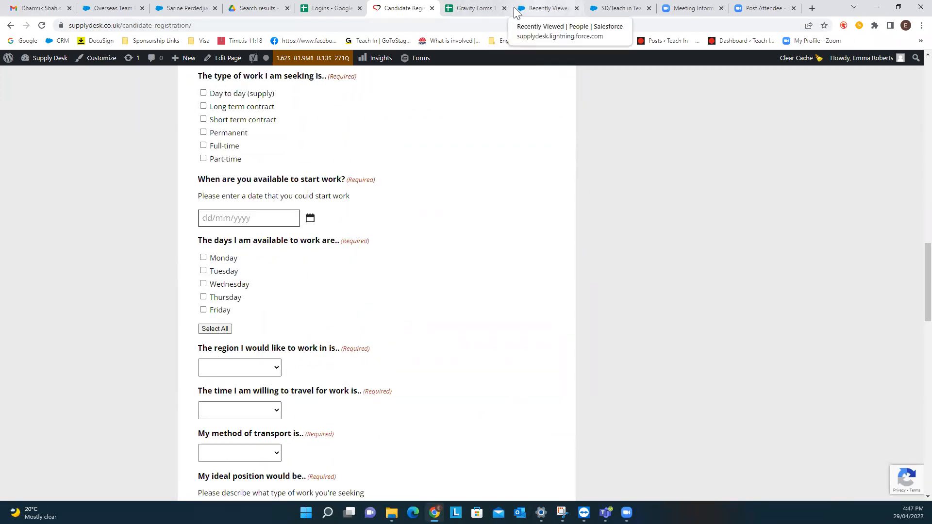
Review the proposed vetting fields and answer columns in the Gravity Forms TR Integration sheet alongside the Personal Detail section of the Salesforce person record
left_click(485, 13)
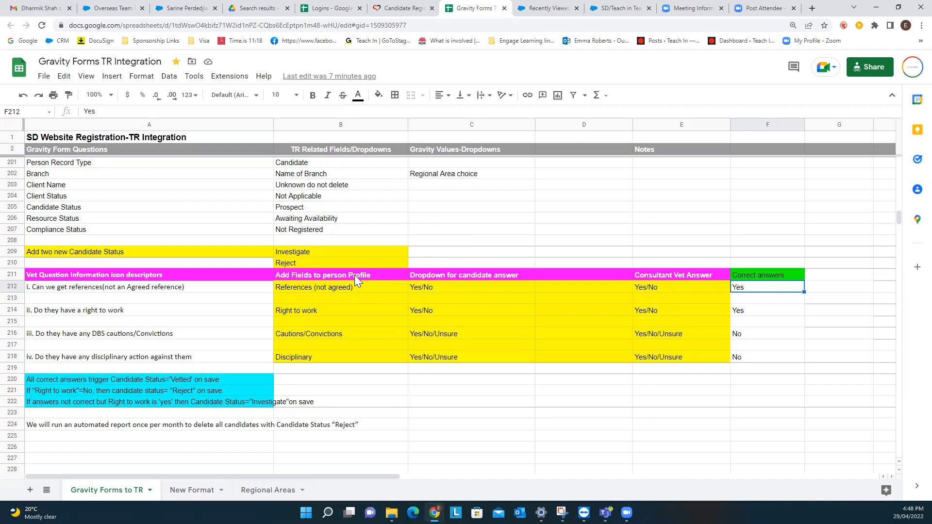
left_click_drag(356, 275, 660, 353)
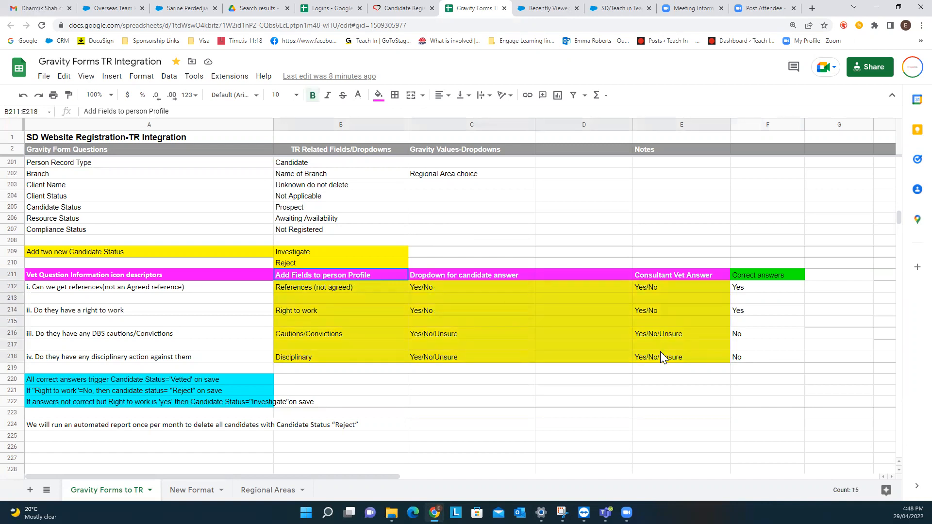
left_click_drag(598, 275, 602, 322)
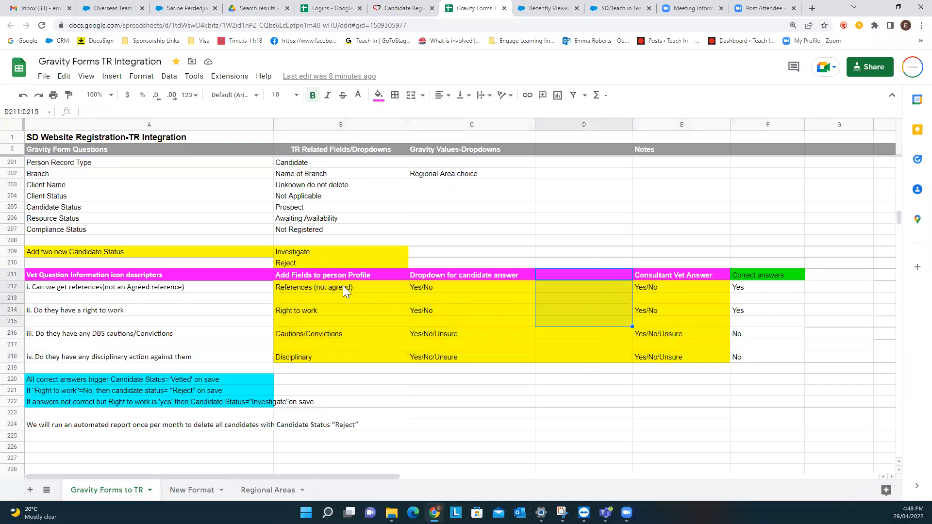
left_click_drag(325, 275, 473, 357)
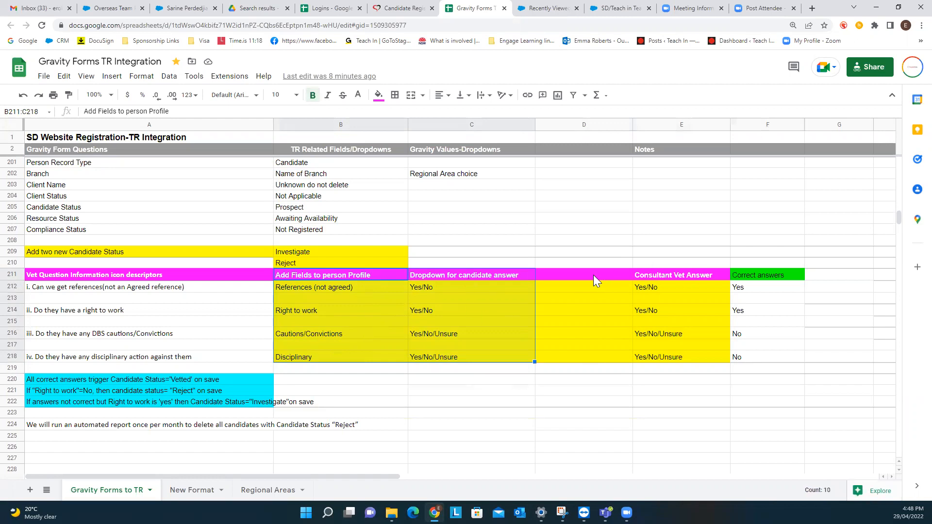
left_click(187, 8)
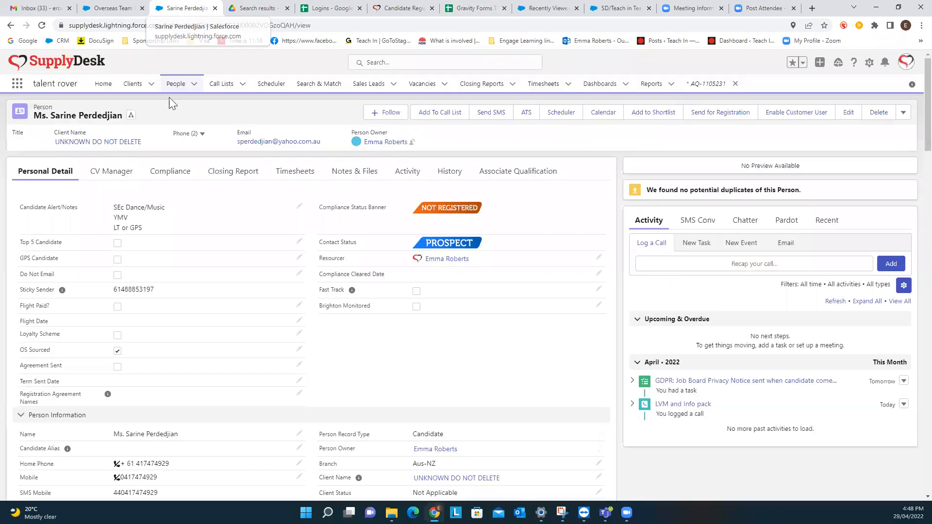
scroll(80, 366, "down", 2)
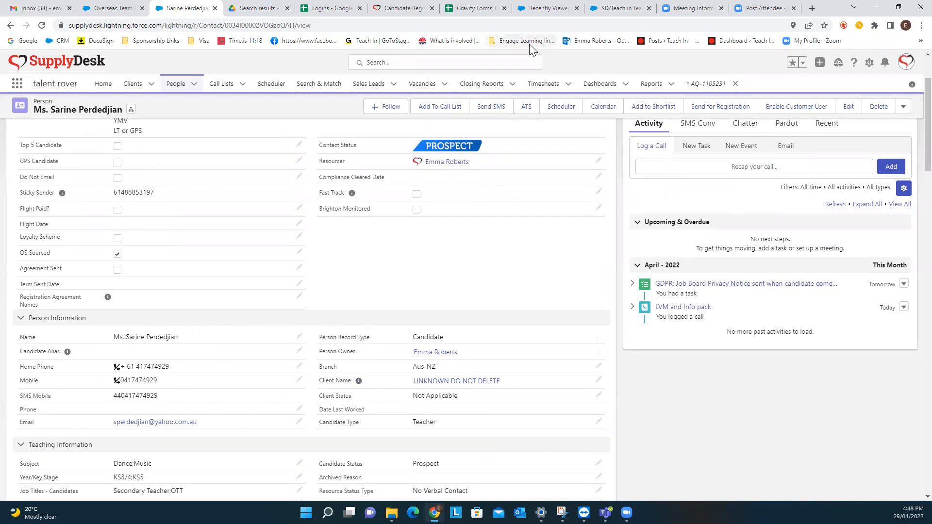
Compare the Candidate Registration form with the integration sheet and check the candidate answer dropdown values for the vet questions
left_click(483, 10)
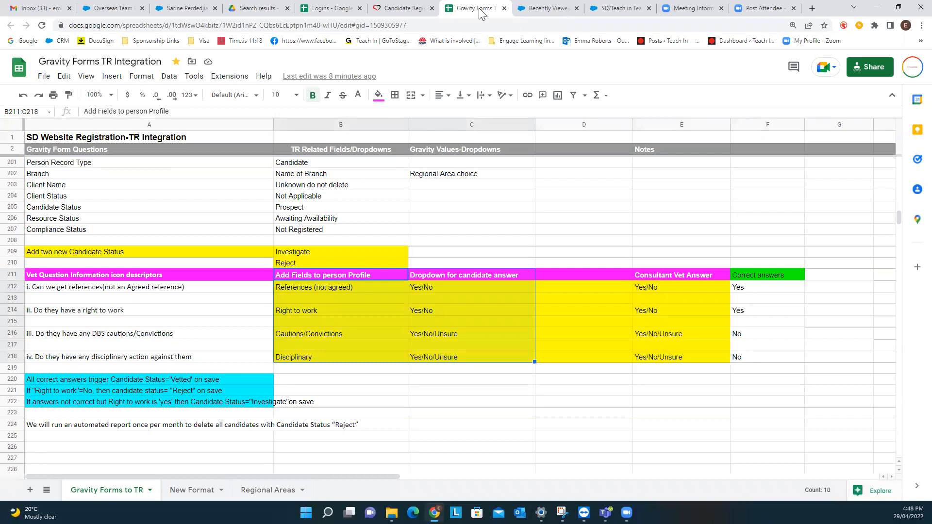
left_click(414, 11)
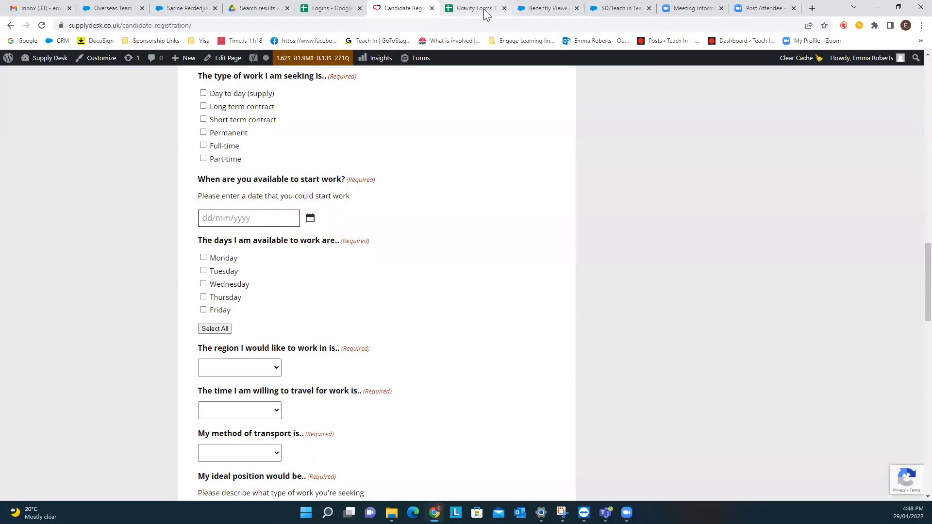
left_click(486, 11)
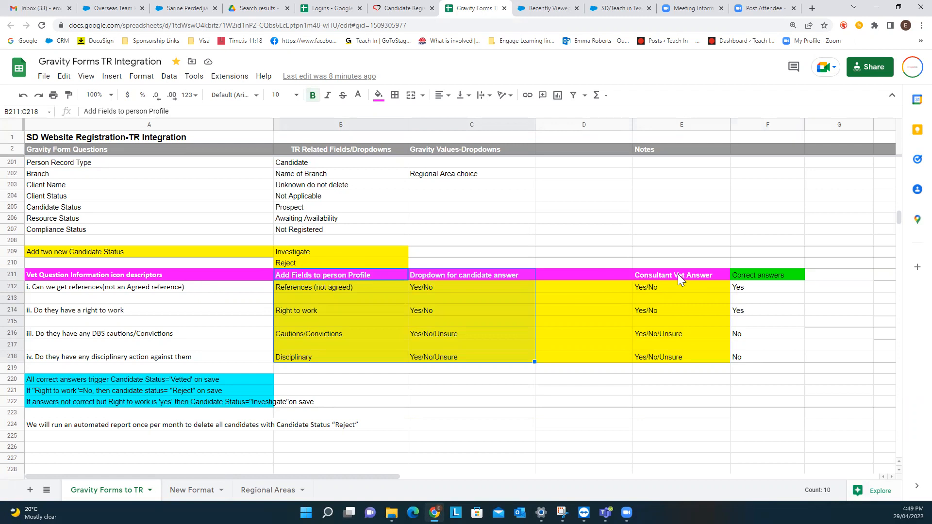
left_click_drag(468, 288, 457, 349)
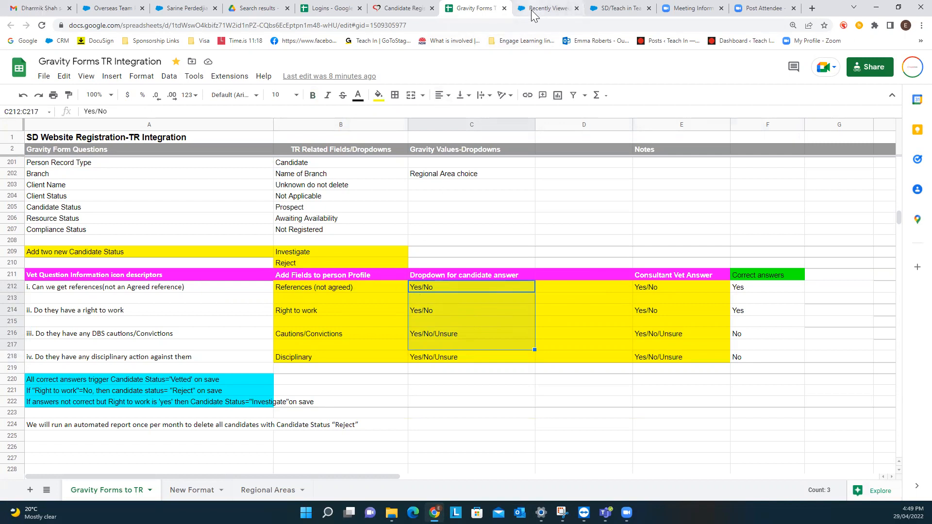
Examine the Salesforce person record's sections, from Person Information to Personal Information, for where a vetting section could fit
left_click(187, 11)
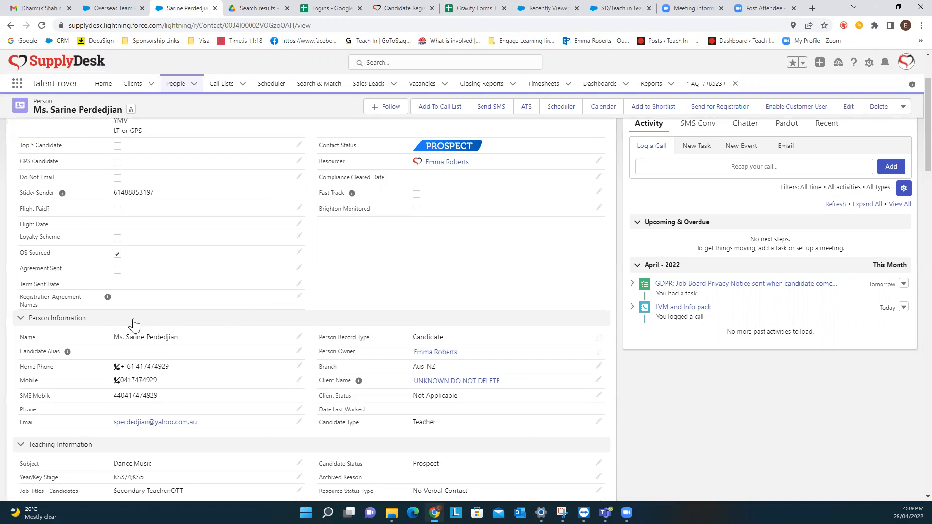
scroll(128, 327, "down", 2)
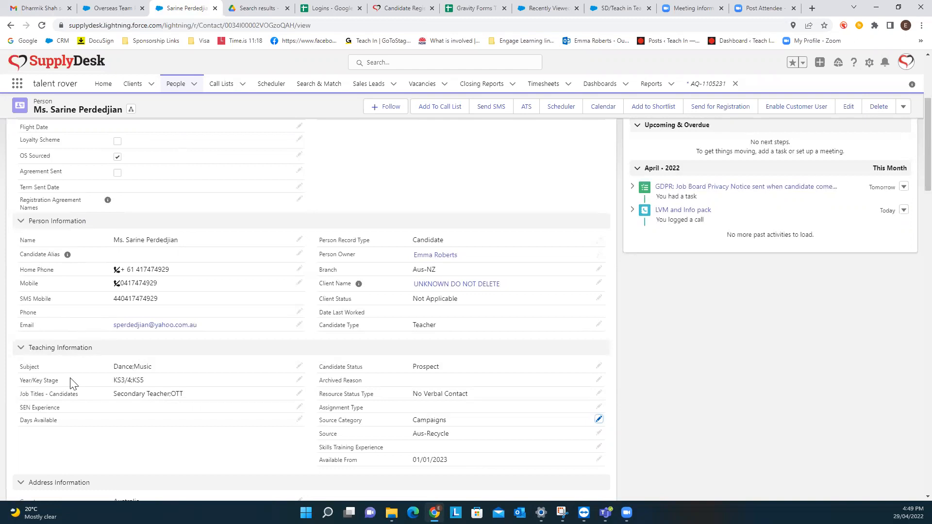
scroll(184, 369, "down", 2)
scroll(184, 370, "down", 2)
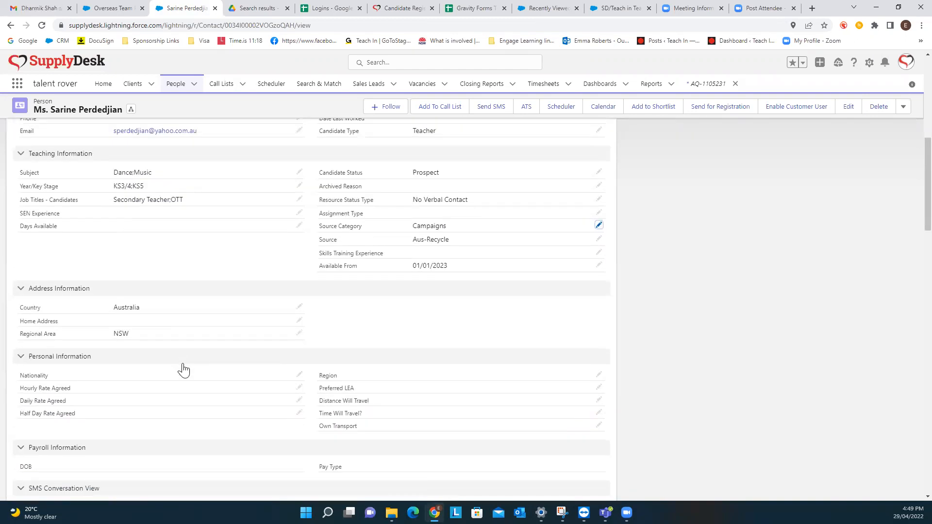
scroll(183, 370, "up", 6)
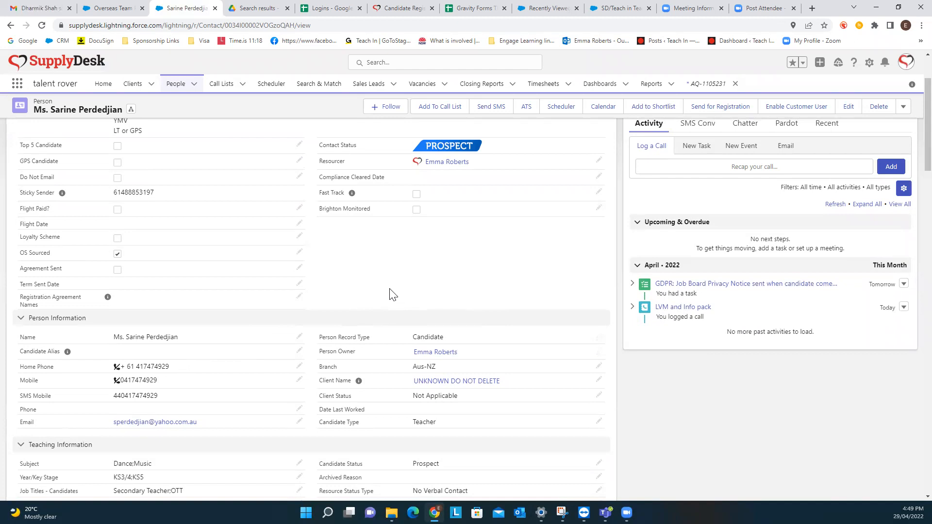
Add the note "New section to be created for Vetting Questions" in cell E209 of the Gravity Forms to TR sheet
left_click(467, 10)
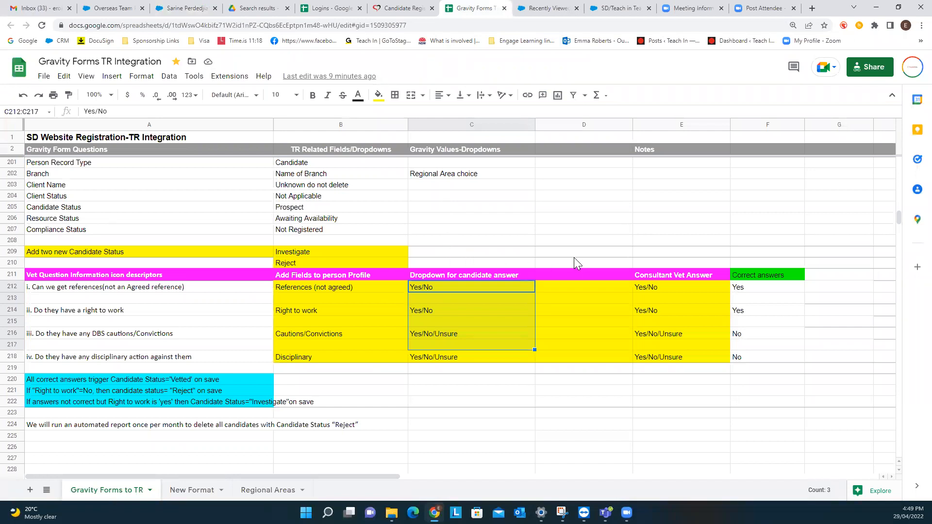
left_click(656, 253)
type("N")
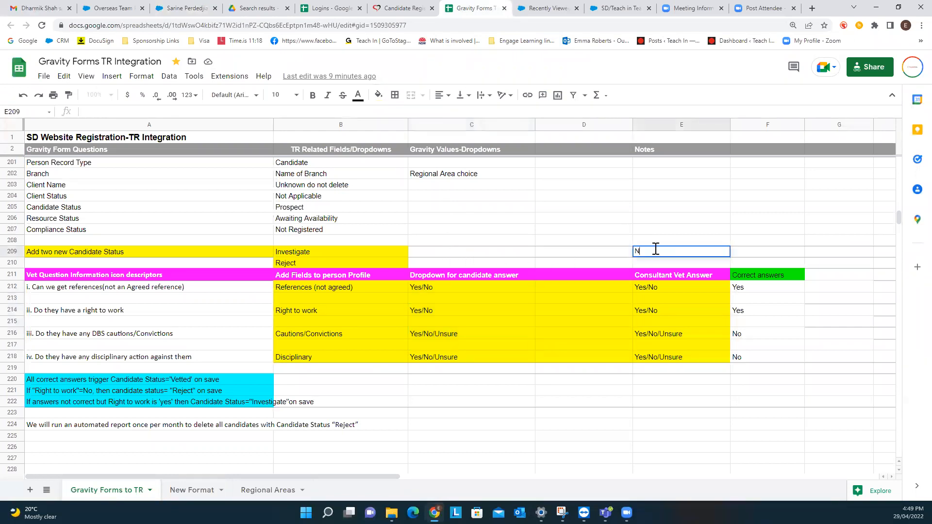
type("ew section to be created")
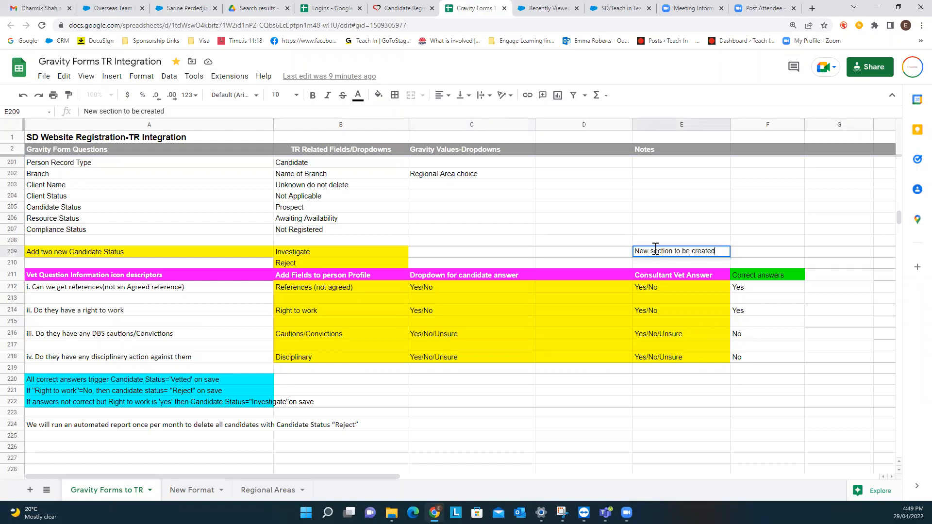
type(" for Vettin")
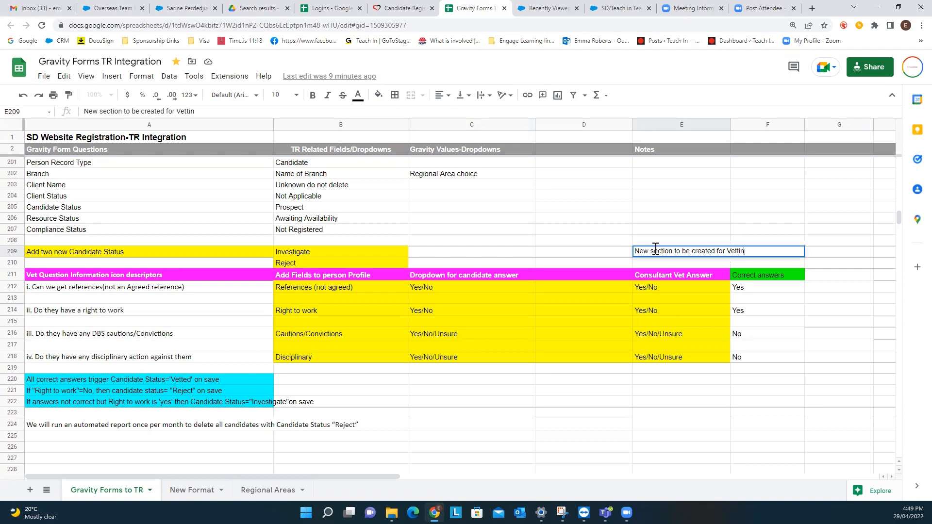
type("g Questions")
left_click(590, 254)
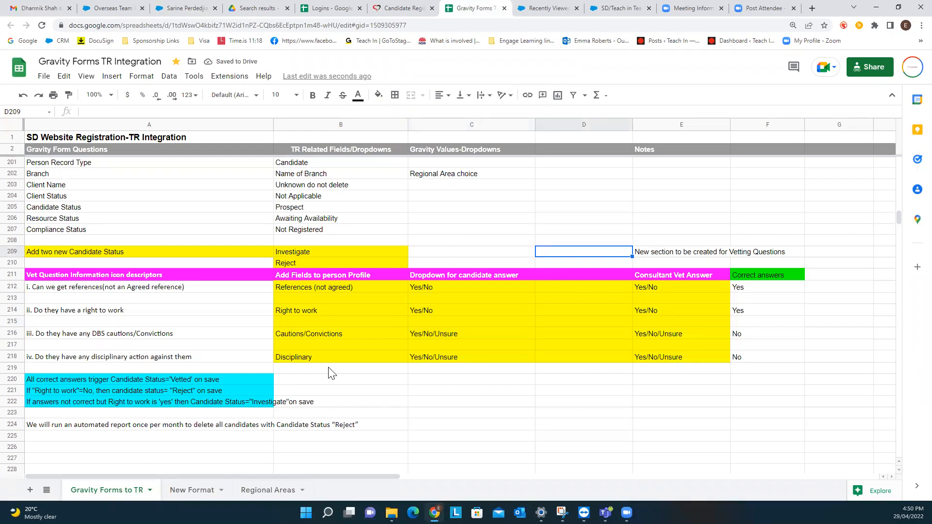
Review the "Right to work" Reject rule and the monthly automated report line for deleting candidates with status Reject
left_click(190, 393)
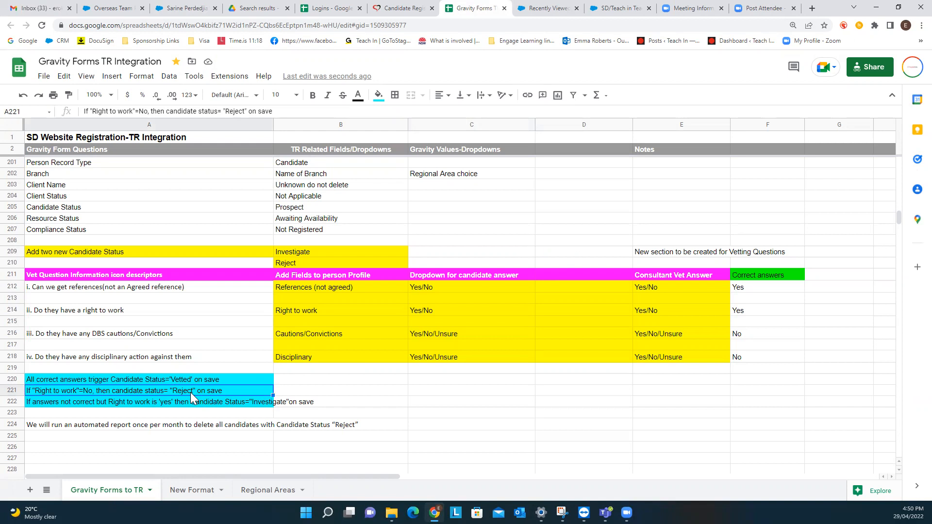
left_click(158, 427)
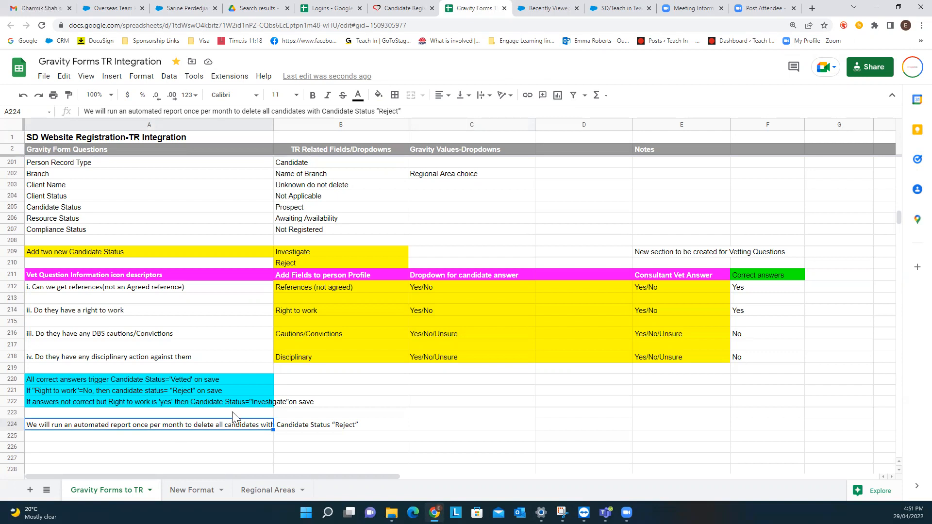
scroll(175, 311, "up", 1)
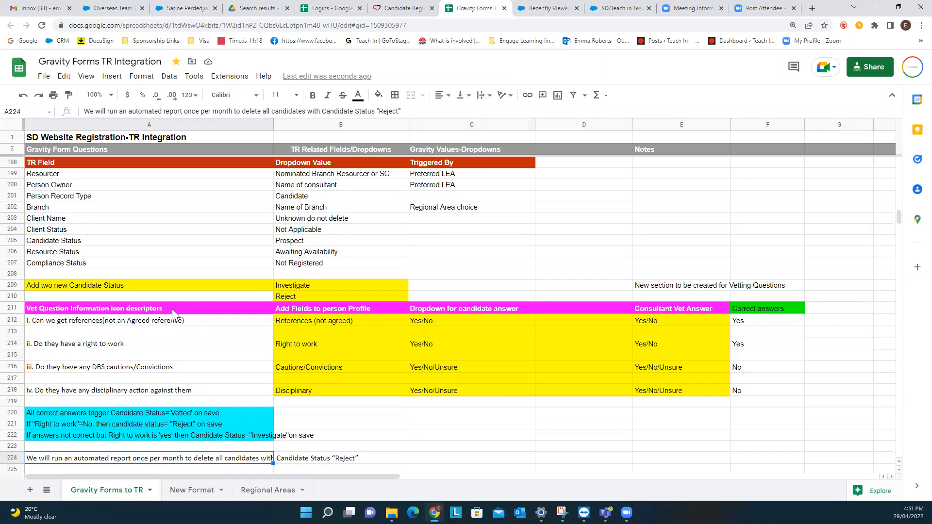
scroll(172, 309, "up", 1)
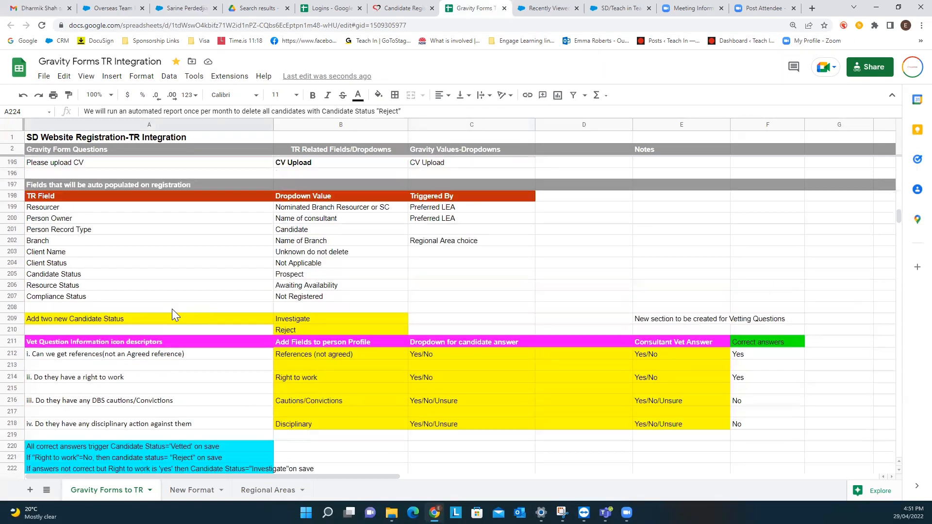
scroll(170, 313, "down", 2)
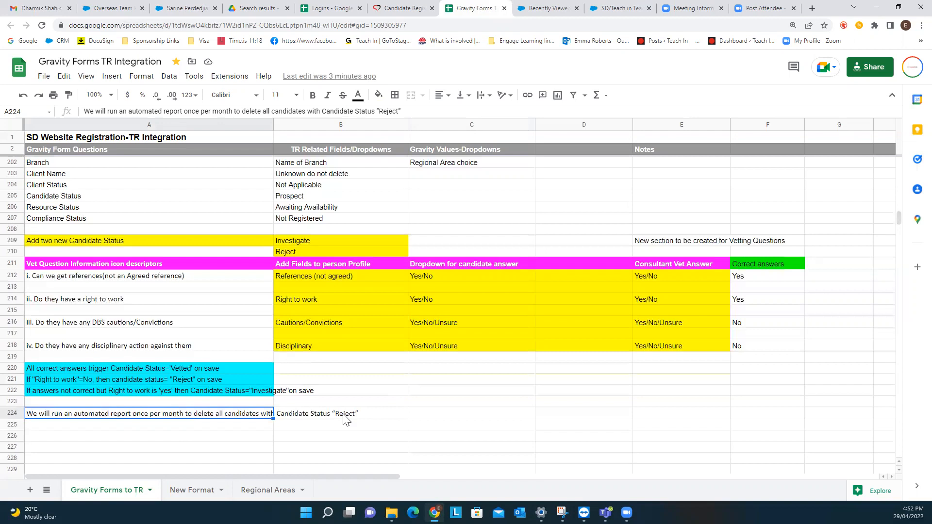
Trace the Candidate Answer-Vetting Questions rows for right to work, DBS, disciplinary action and references to the proposed person profile fields
scroll(344, 418, "up", 2)
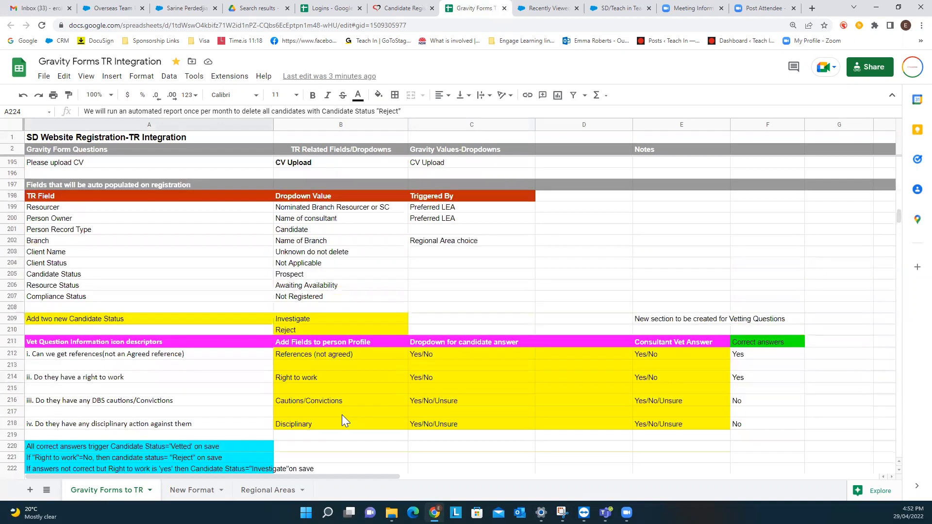
scroll(342, 415, "up", 4)
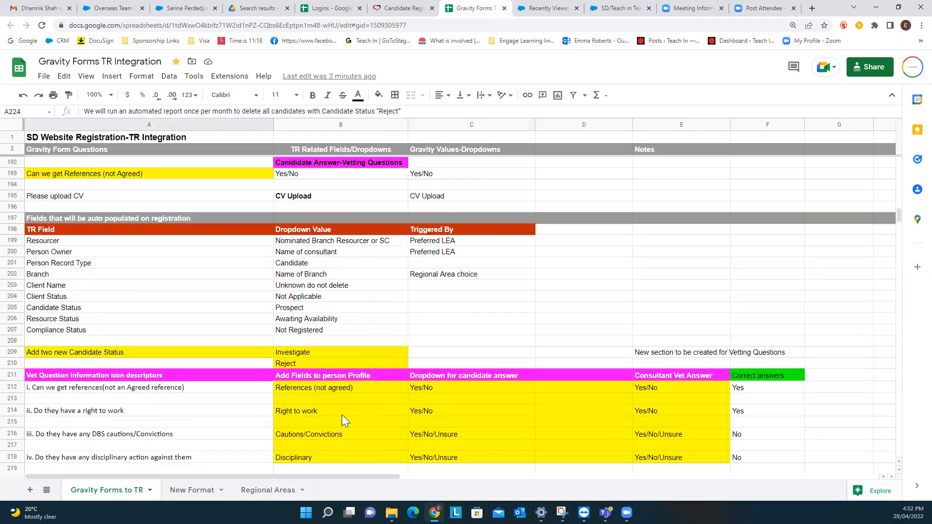
scroll(342, 417, "up", 6)
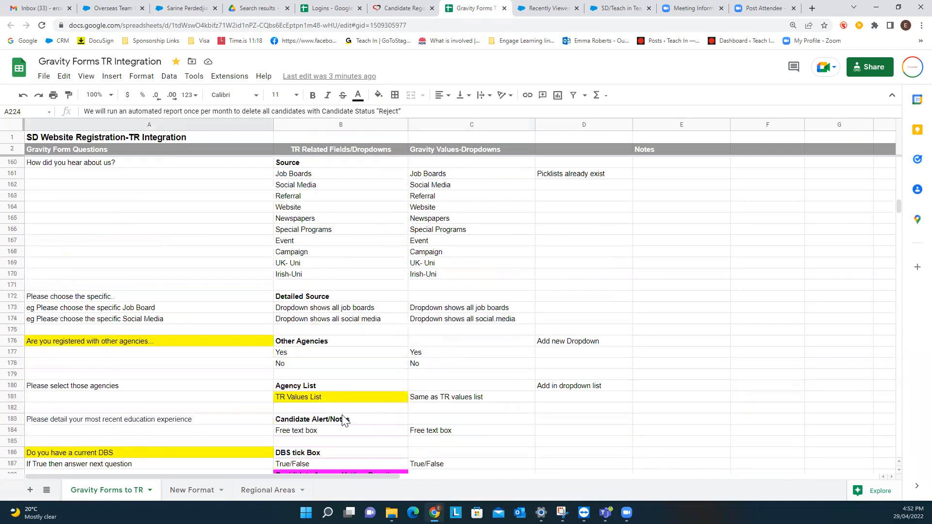
scroll(344, 421, "down", 3)
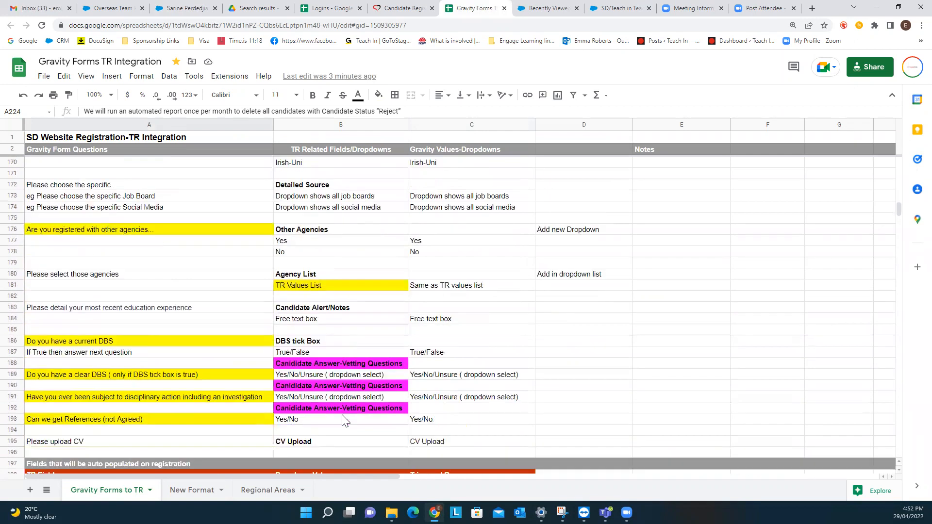
left_click(314, 364)
left_click(310, 385)
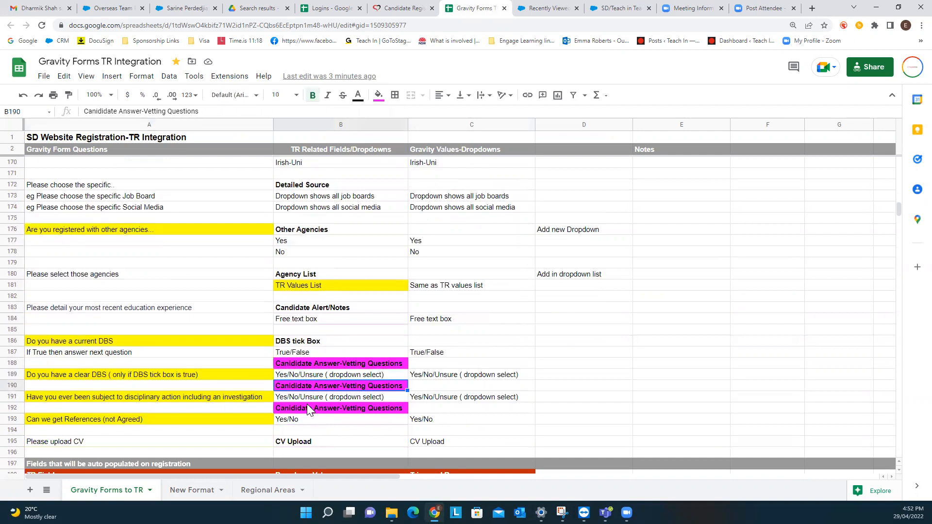
left_click(308, 367)
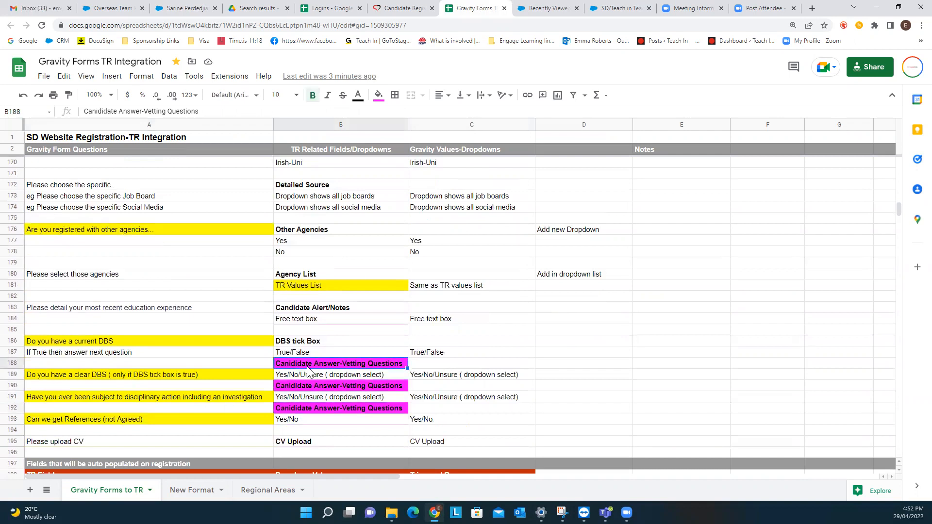
scroll(307, 366, "up", 20)
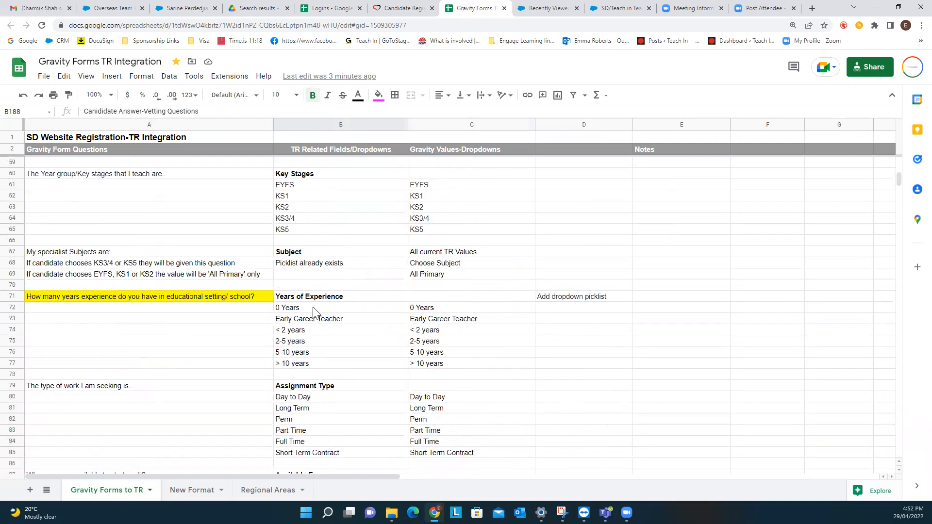
scroll(313, 311, "up", 15)
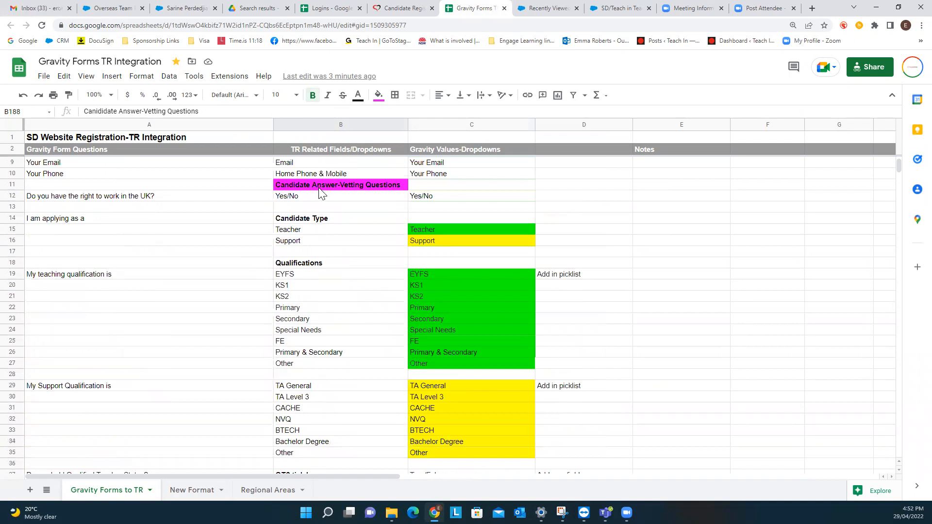
scroll(347, 304, "down", 20)
scroll(345, 308, "down", 20)
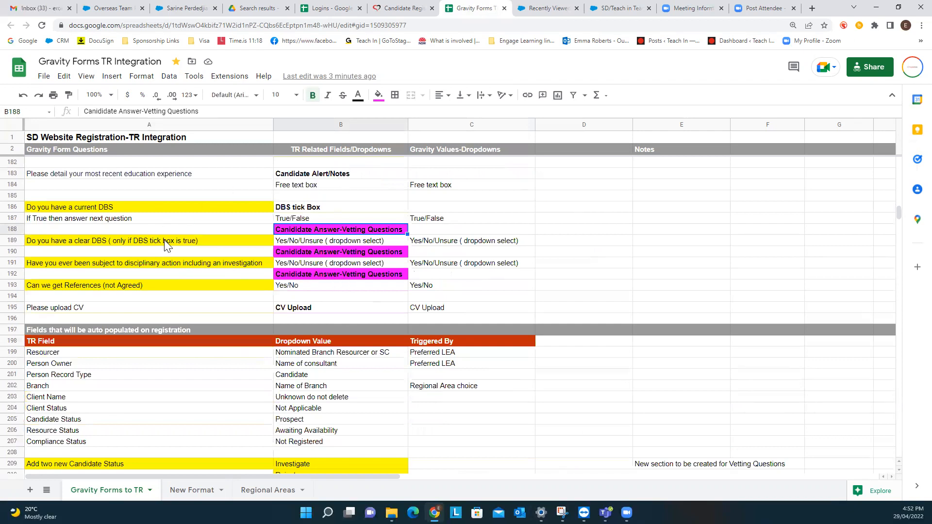
scroll(272, 293, "down", 6)
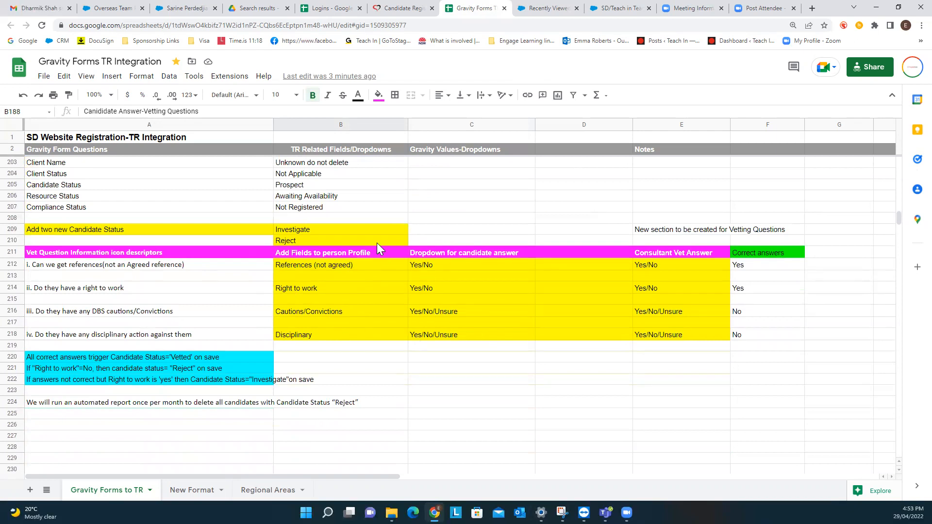
Review the fields auto populated on registration, focusing on the Resourcer field's dropdown value and trigger
scroll(352, 290, "up", 5)
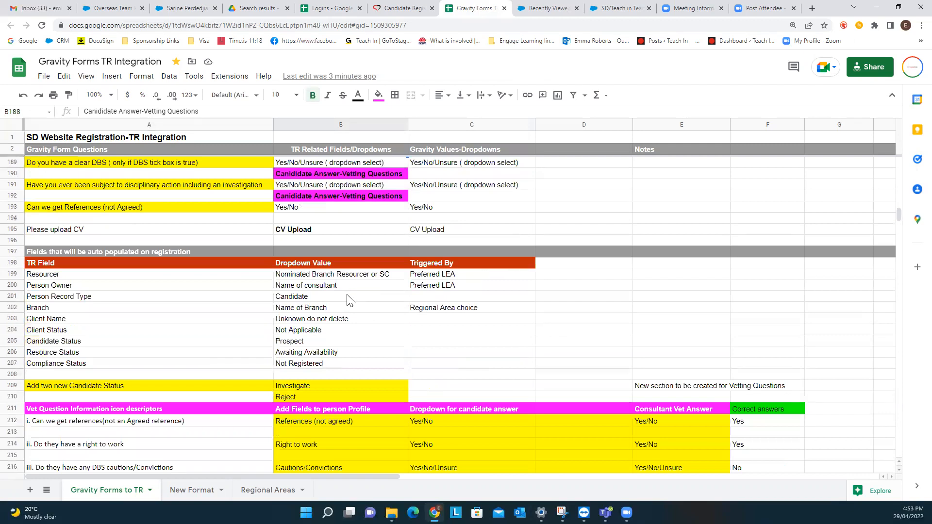
scroll(347, 301, "up", 2)
left_click(147, 252)
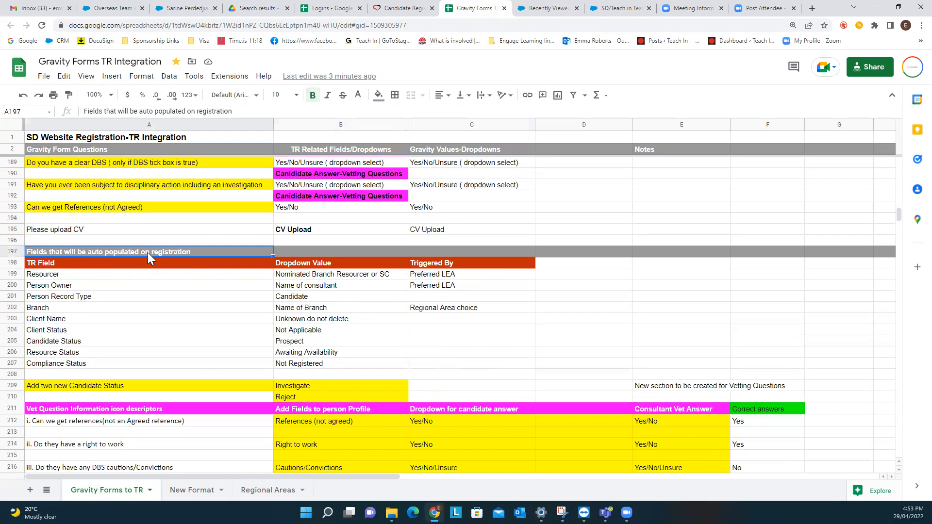
left_click(136, 279)
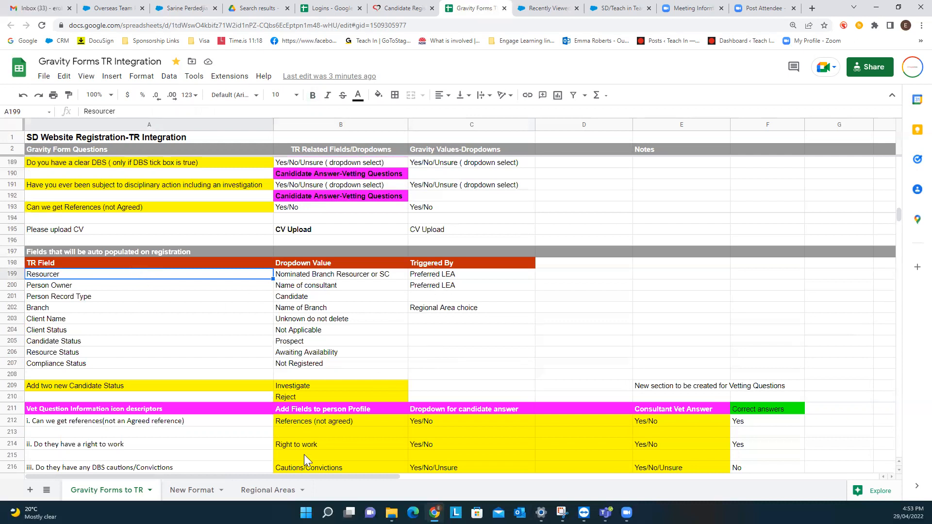
Examine the Regional Areas sheet for how preferred LEAs in the North East and North West are allocated to resourcer owners
left_click(262, 492)
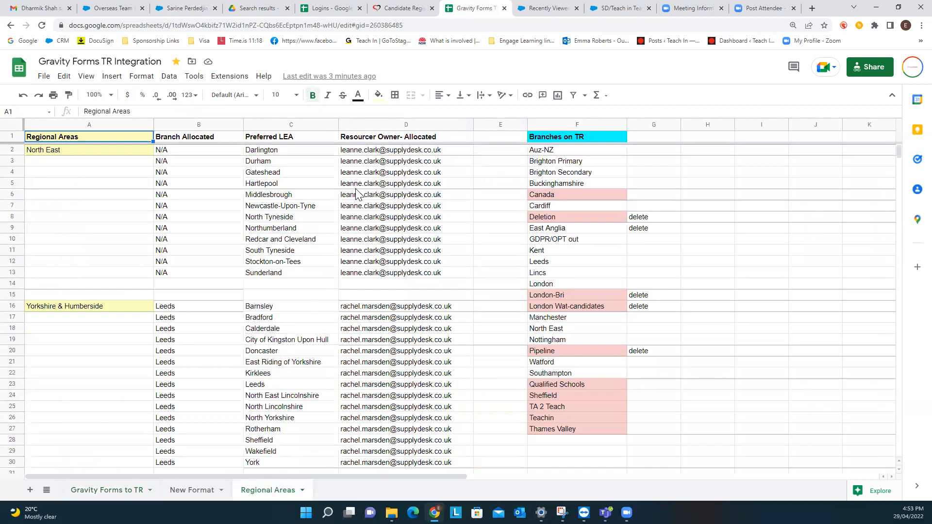
left_click(286, 156)
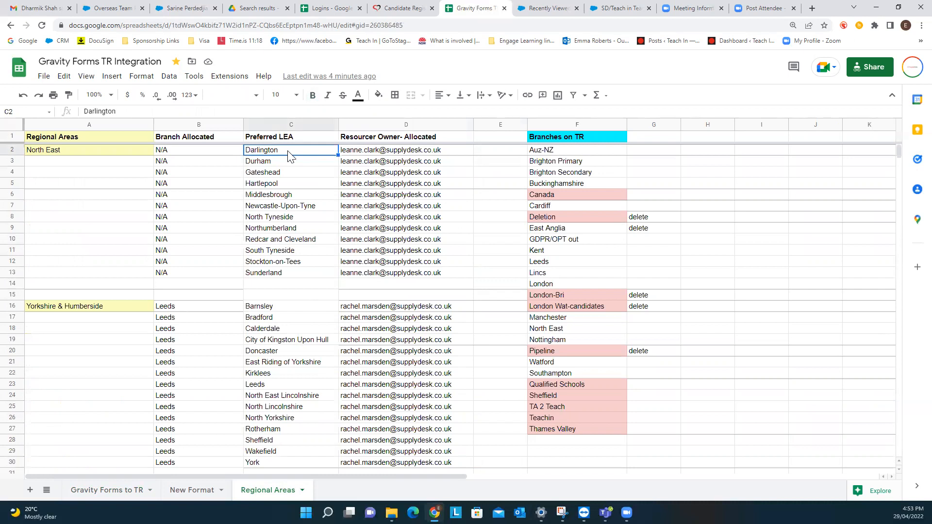
left_click(364, 155)
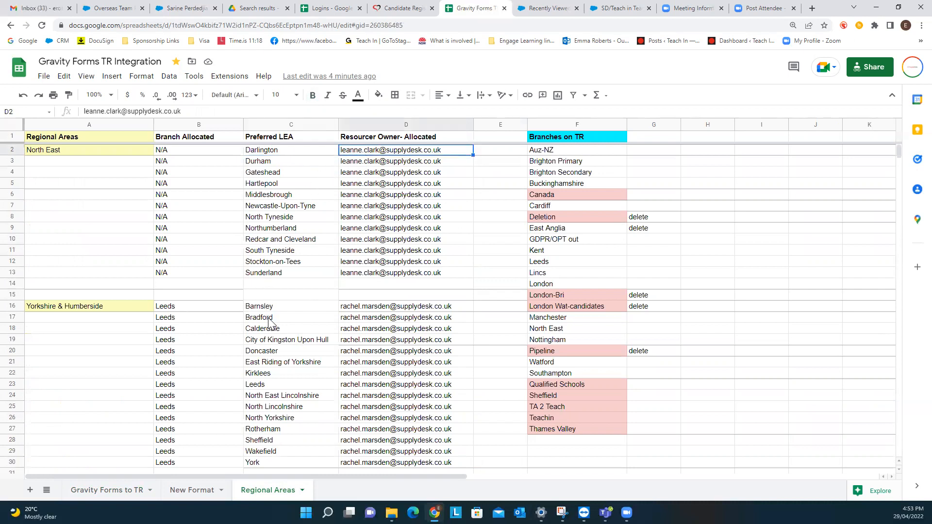
scroll(275, 327, "down", 4)
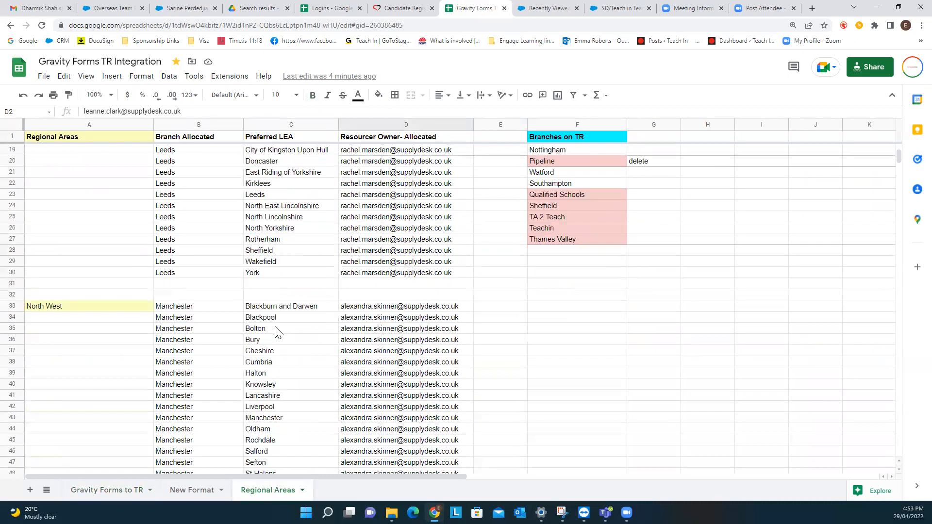
left_click(273, 319)
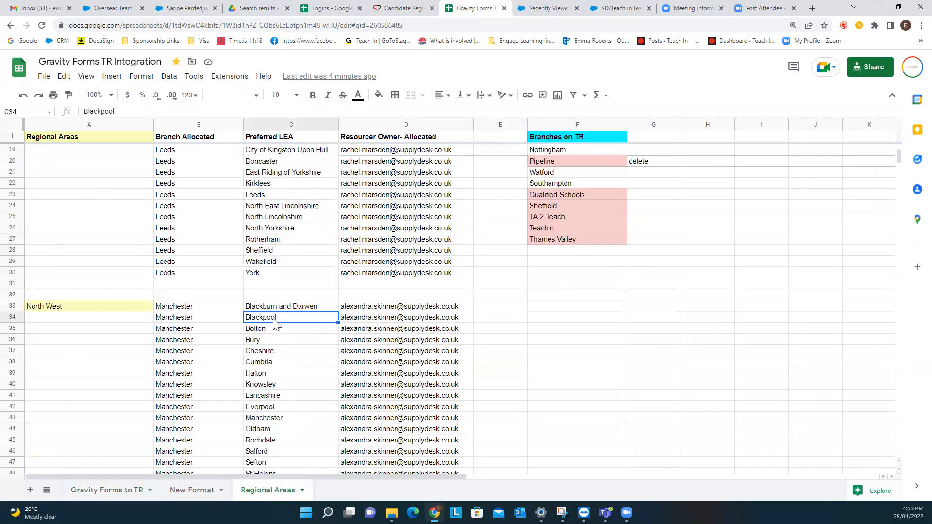
left_click(351, 319)
scroll(352, 323, "down", 9)
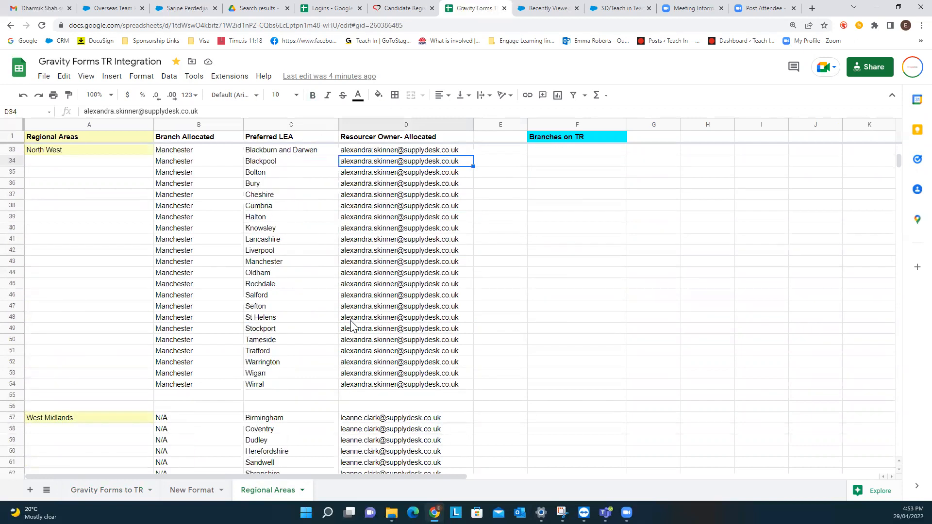
scroll(351, 324, "up", 7)
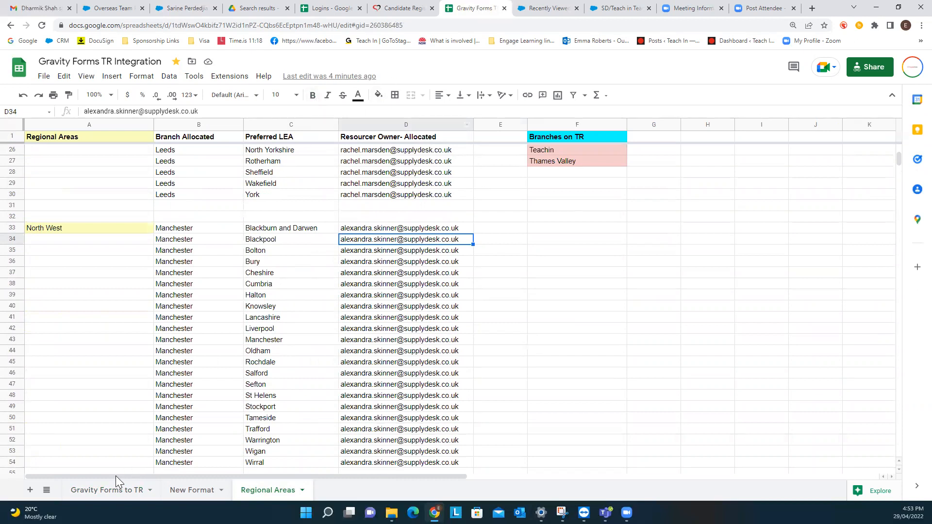
Check the dropdown values and triggers of the Resourcer and Person Owner rows in Gravity Forms to TR against the Regional Areas sheet
left_click(111, 489)
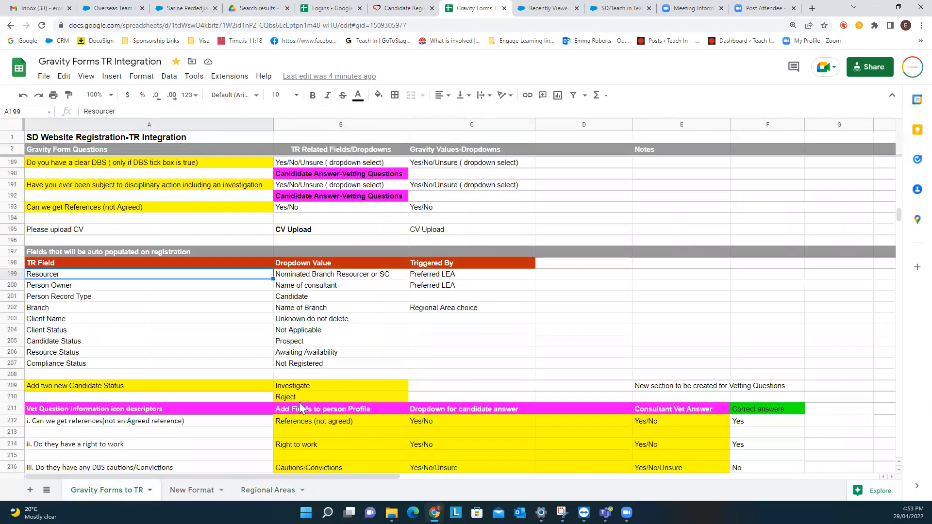
left_click(304, 287)
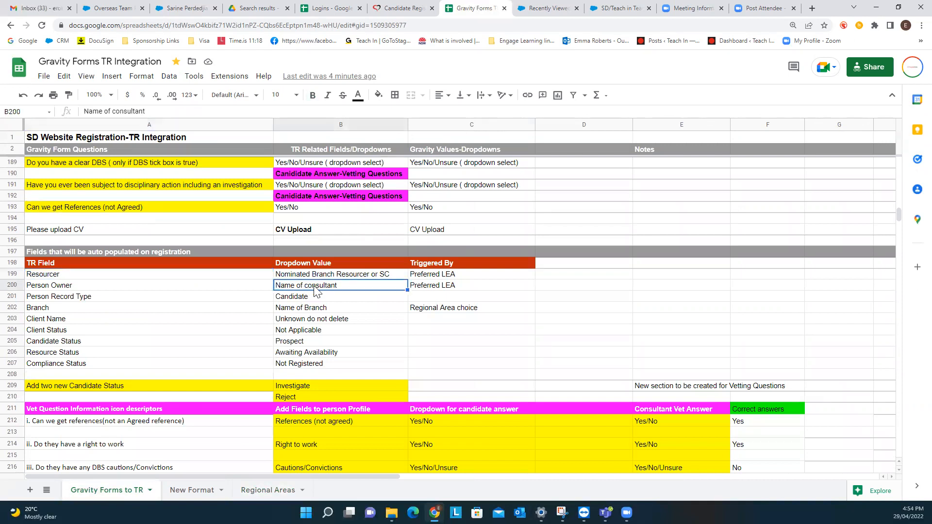
left_click(432, 290)
left_click_drag(377, 275, 377, 290)
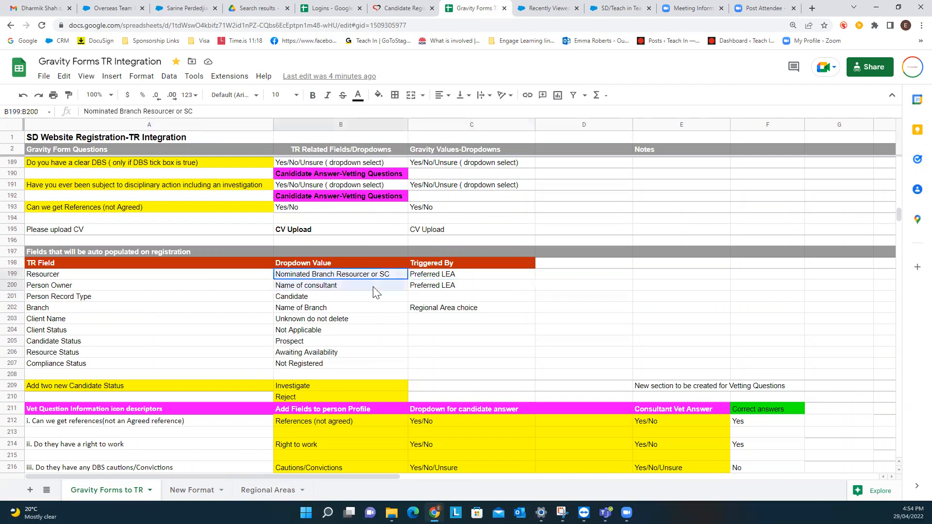
left_click(69, 276)
left_click(77, 289)
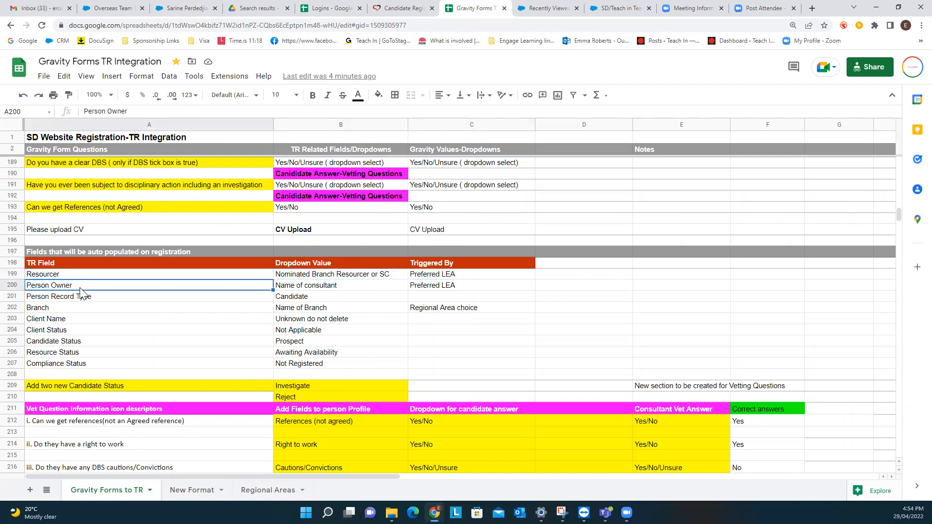
left_click_drag(413, 276, 416, 288)
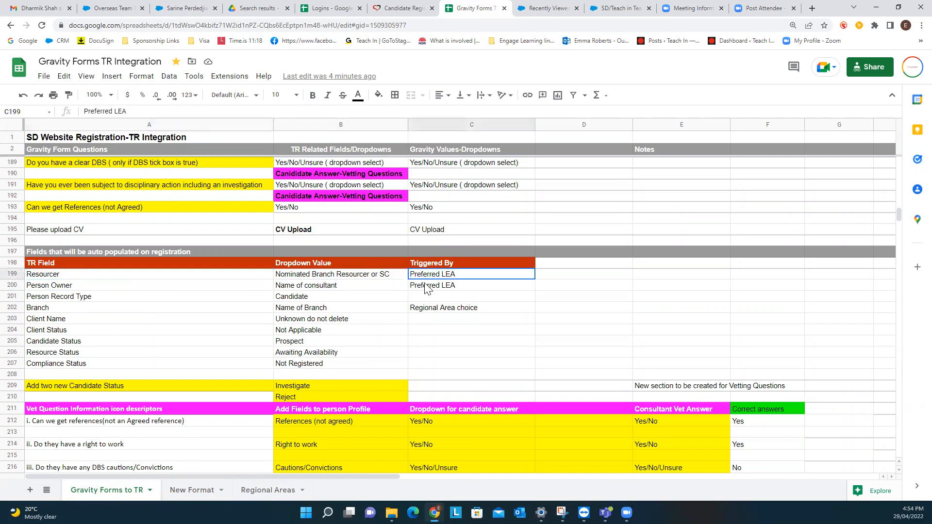
left_click(268, 490)
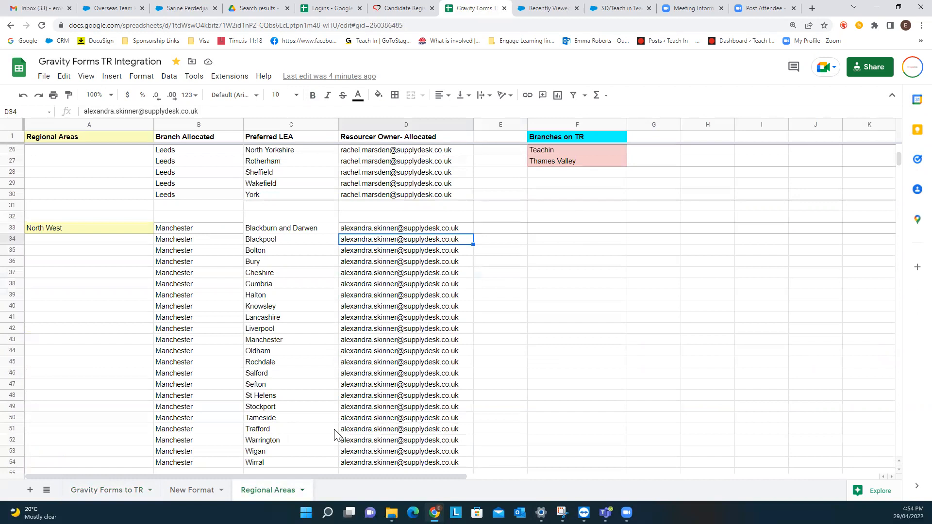
left_click(106, 492)
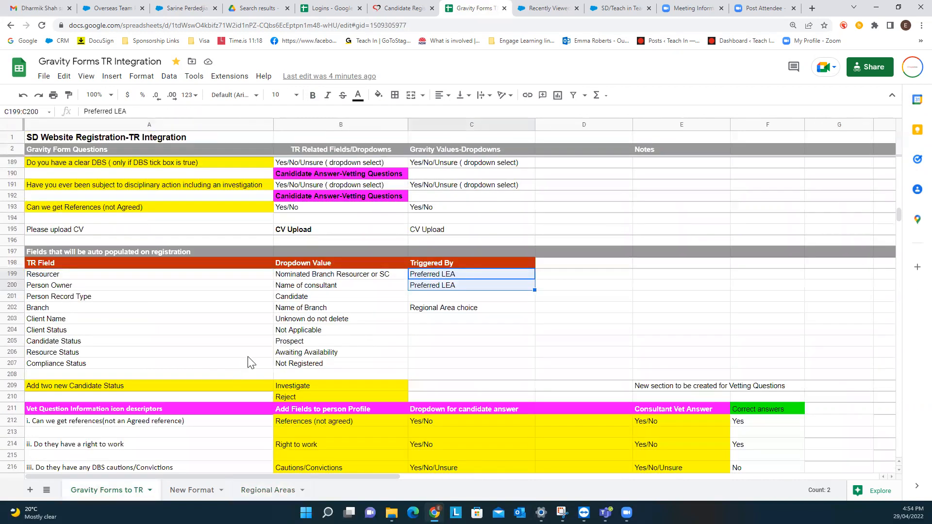
Review the dropdown values for Person Record Type and Branch, including the trigger for Branch
left_click(292, 300)
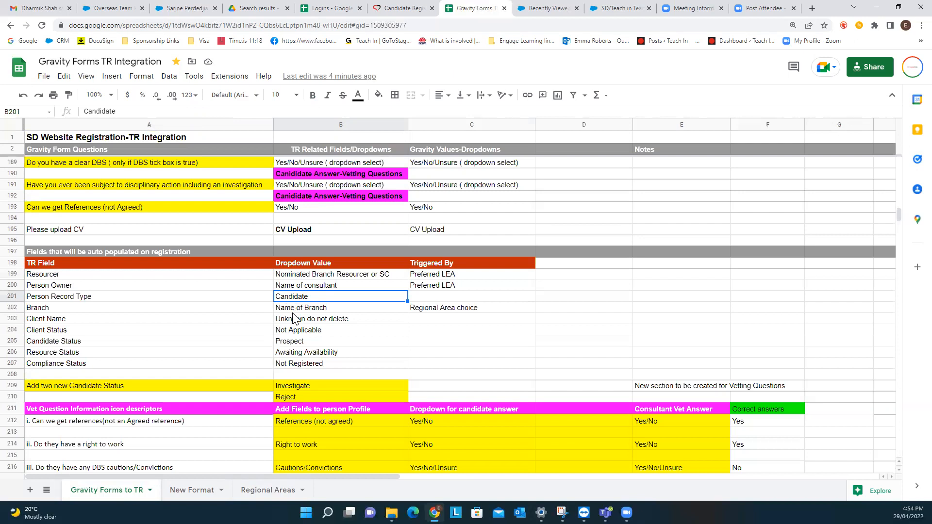
left_click(294, 313)
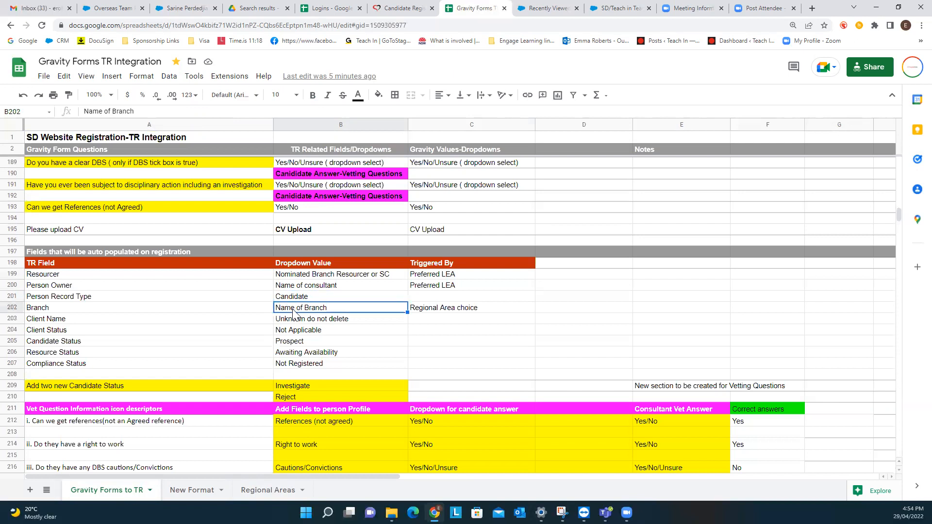
left_click(130, 310)
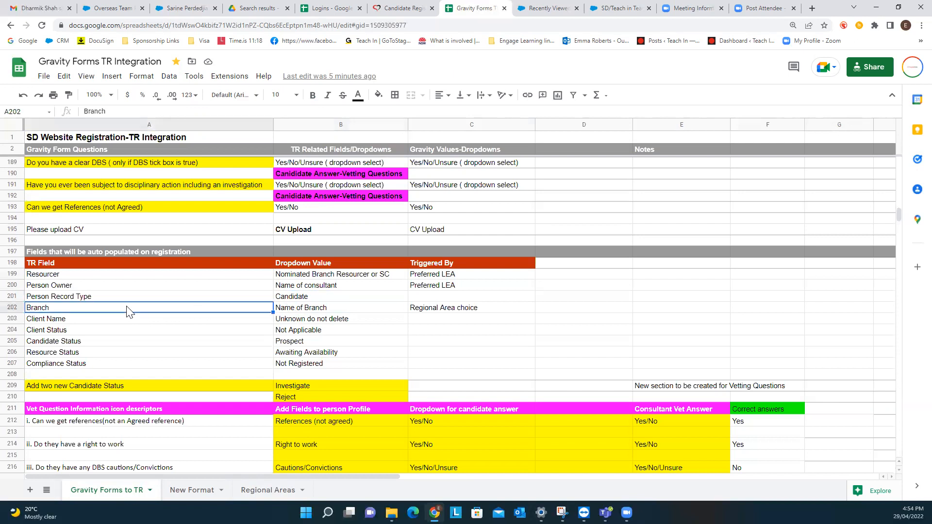
left_click(286, 314)
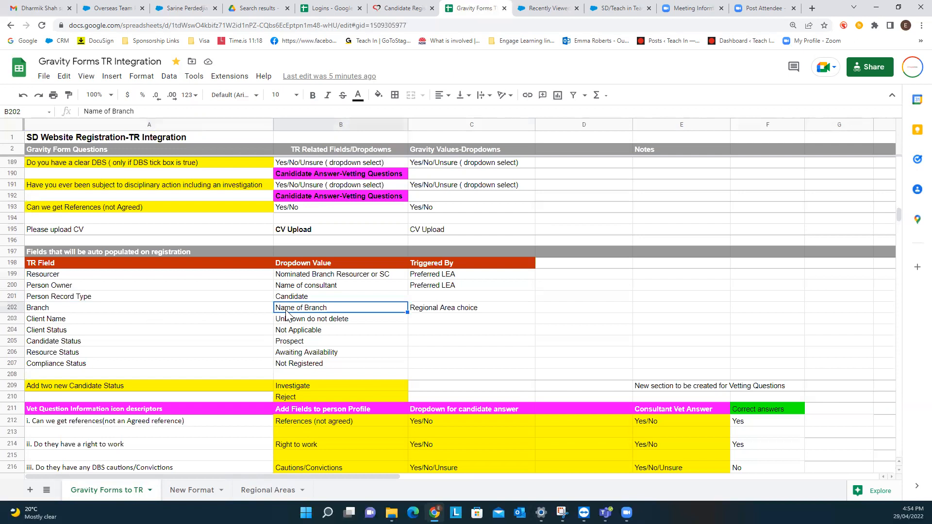
left_click(433, 316)
Trace the branches allocated to Yorkshire & Humberside and North West in the Regional Areas sheet
left_click(263, 491)
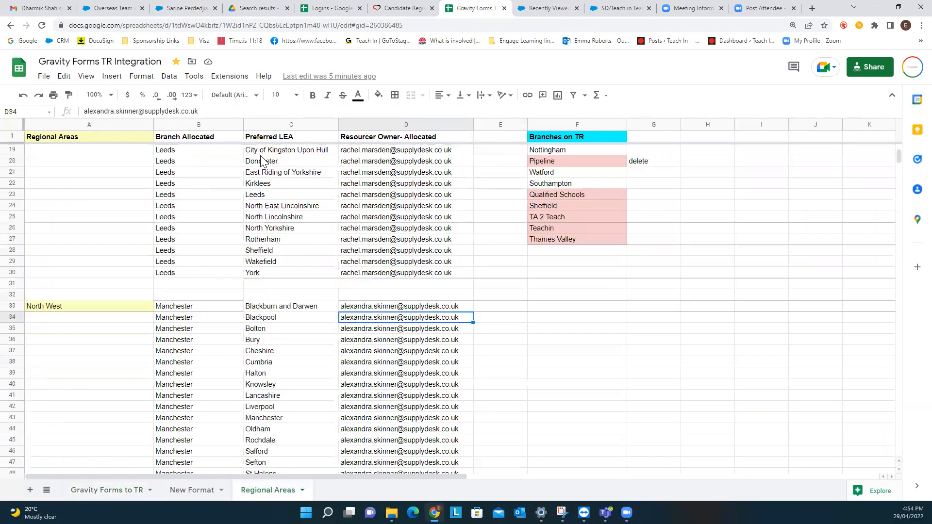
scroll(149, 170, "up", 5)
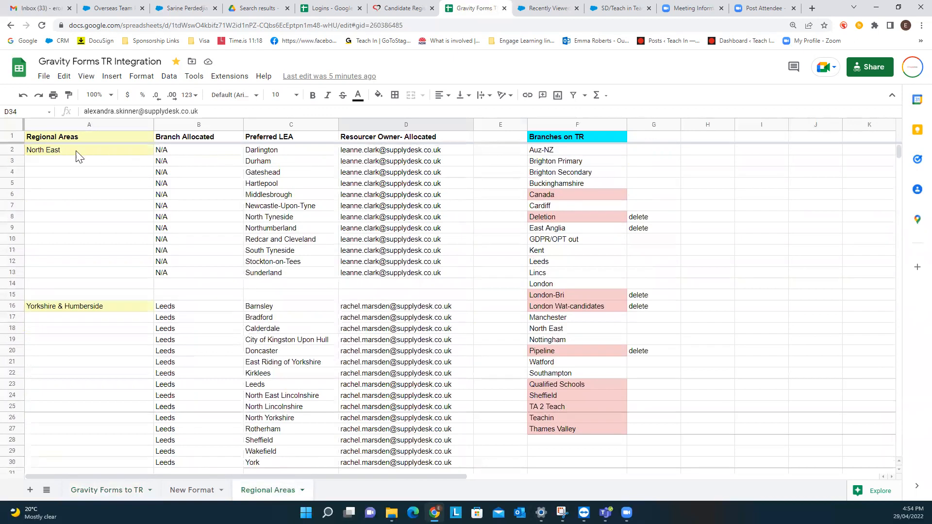
scroll(94, 196, "down", 3)
scroll(99, 195, "up", 3)
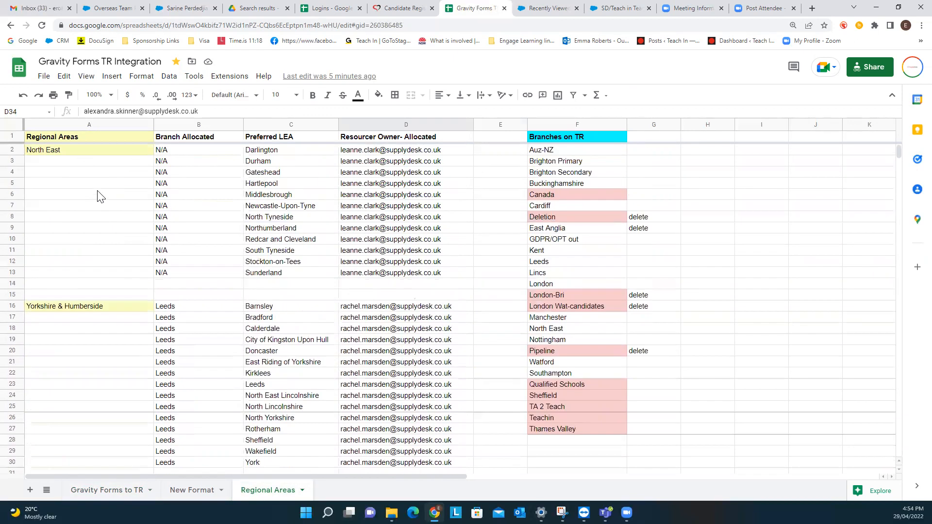
left_click(103, 308)
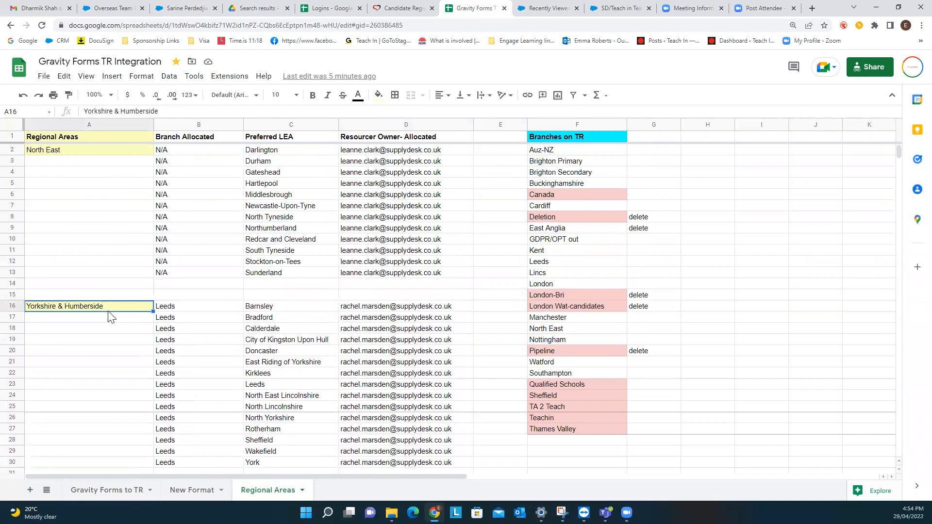
left_click_drag(174, 309, 170, 463)
scroll(107, 412, "down", 3)
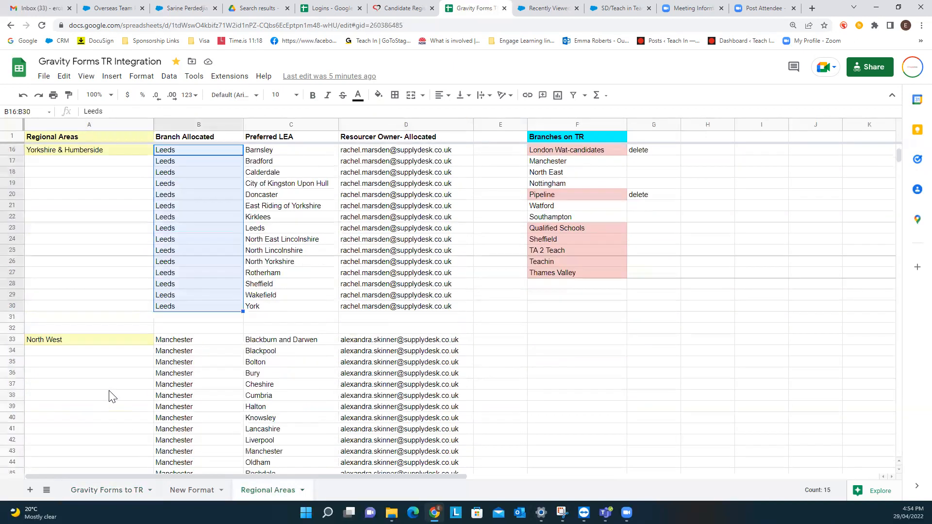
left_click(91, 342)
left_click_drag(214, 347, 208, 456)
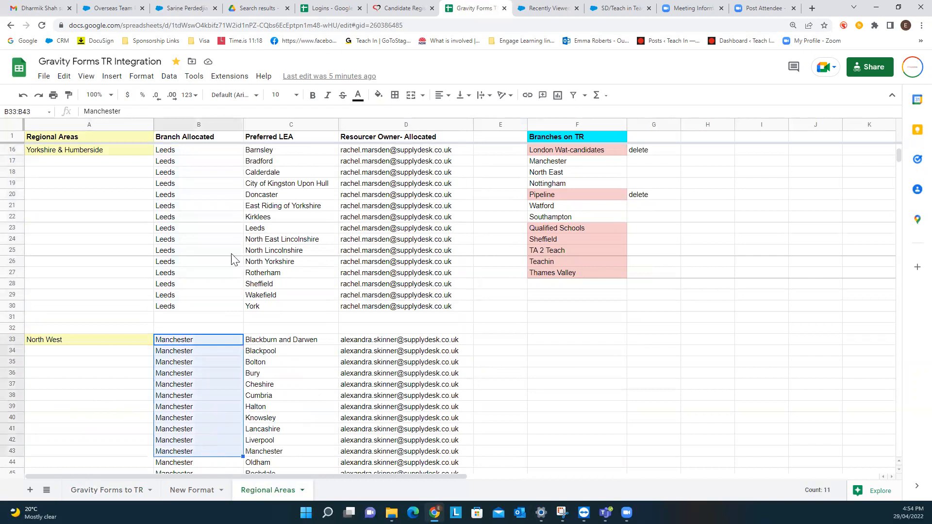
Switch to the candidate's Talent Rover person record and list the options available for its Branch field
left_click(194, 8)
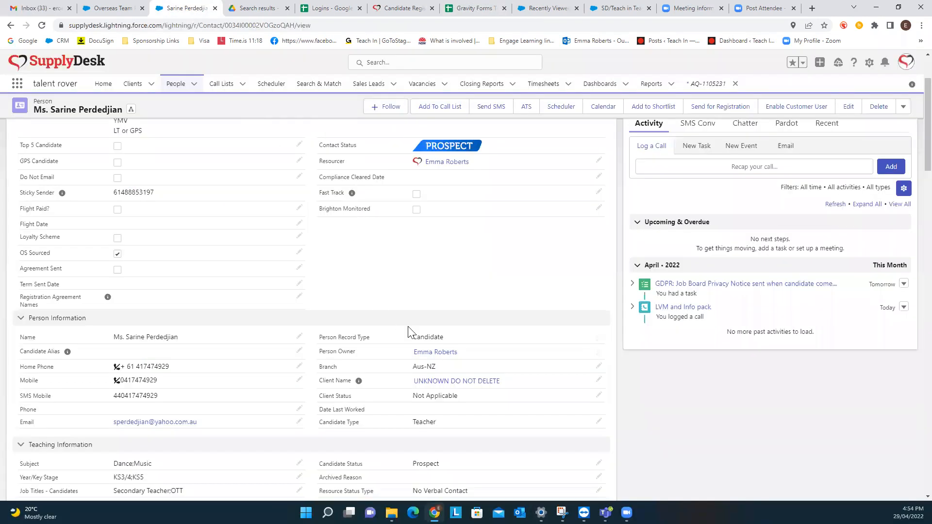
left_click(599, 366)
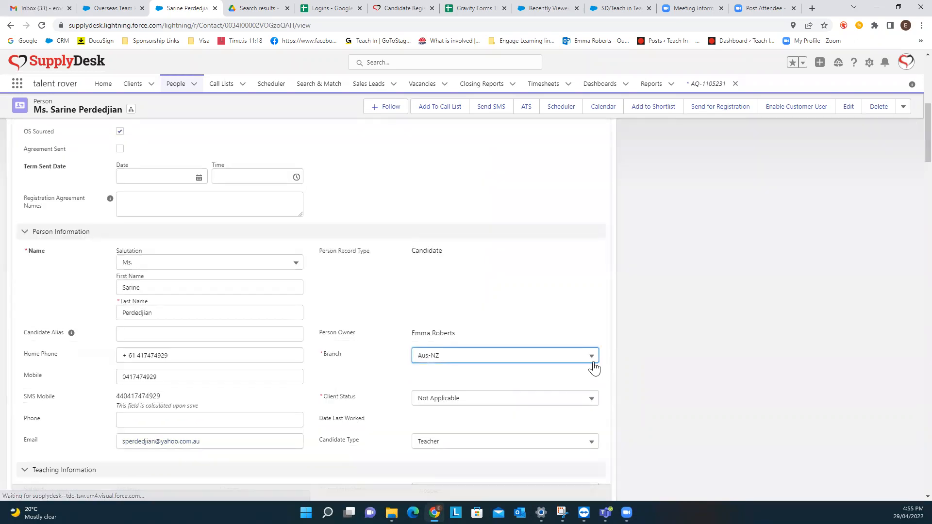
left_click(592, 359)
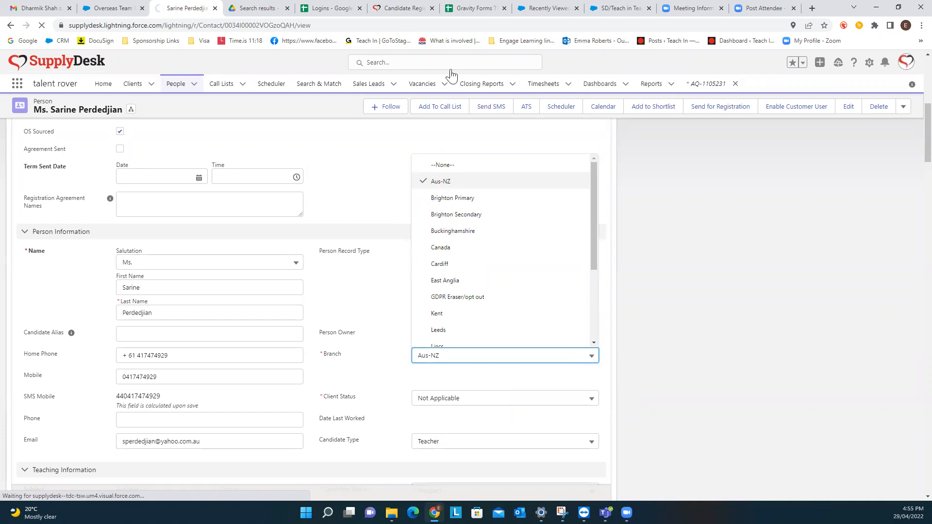
Return to the Regional Areas sheet and review the branch allocations for the remaining regions down to Wales
left_click(469, 14)
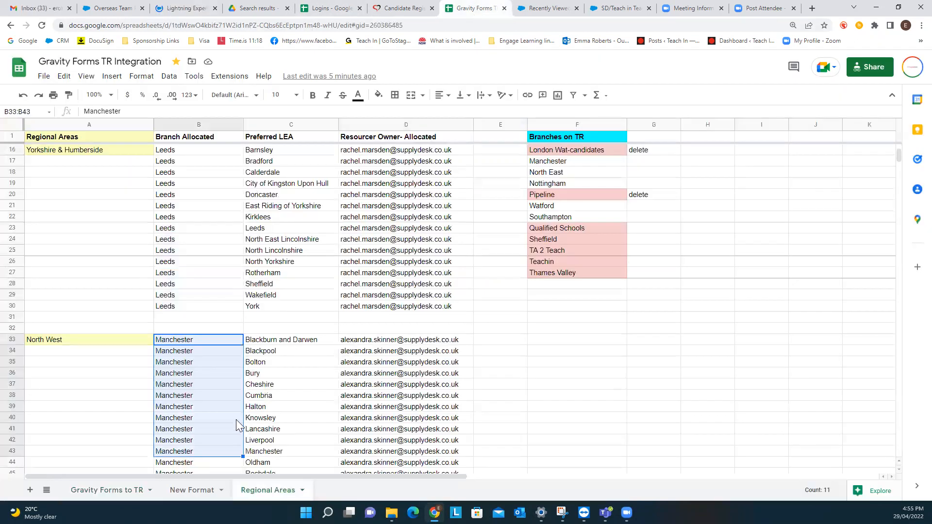
scroll(209, 377, "down", 5)
scroll(210, 381, "down", 15)
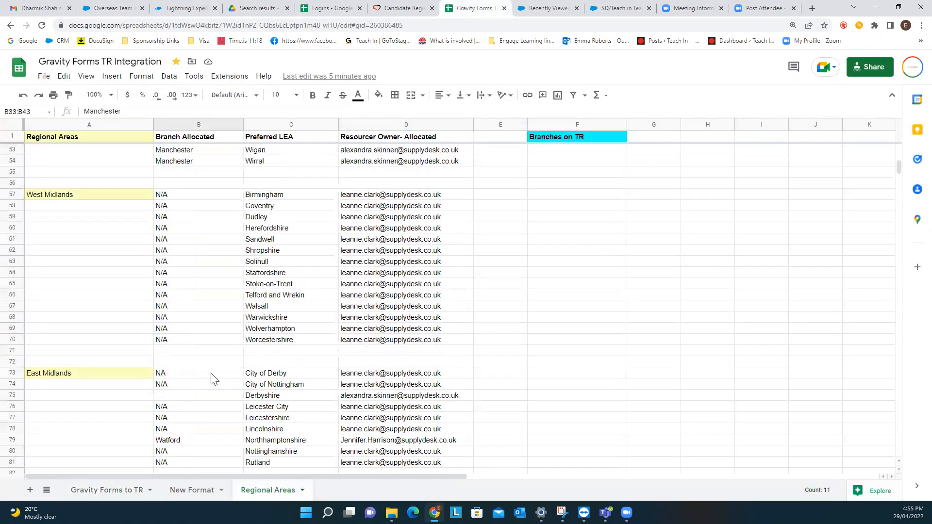
scroll(215, 379, "down", 7)
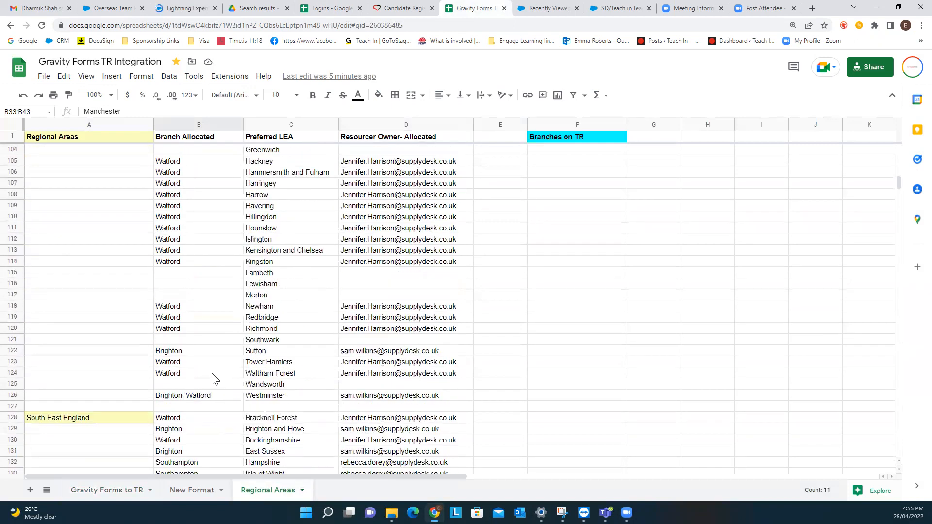
scroll(215, 379, "down", 10)
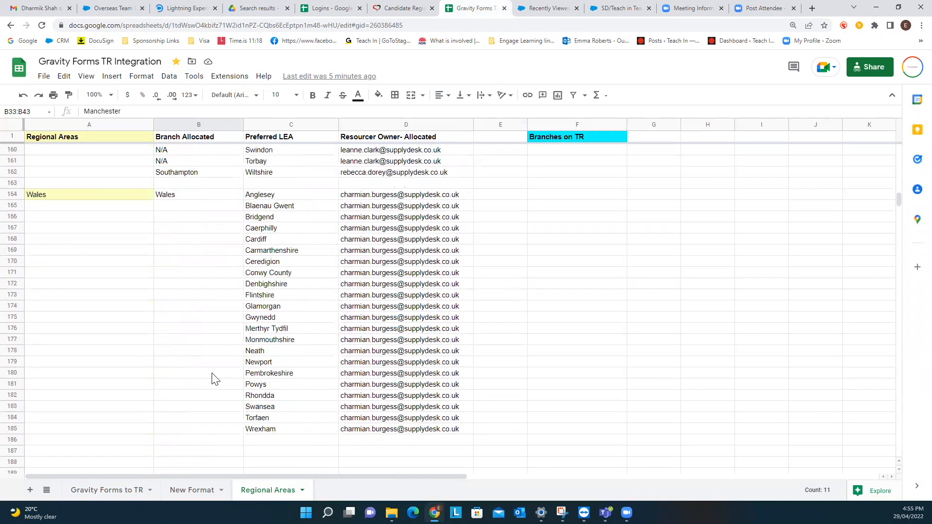
scroll(215, 378, "up", 3)
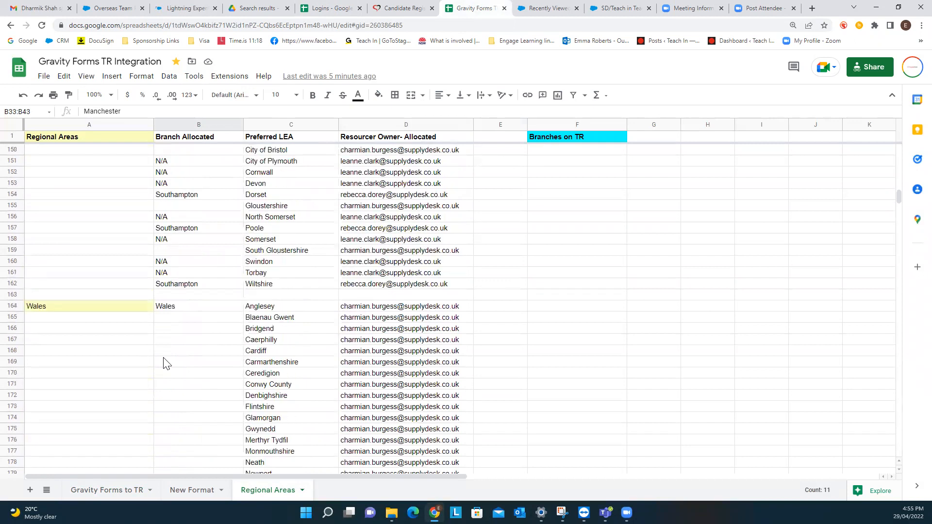
left_click(109, 310)
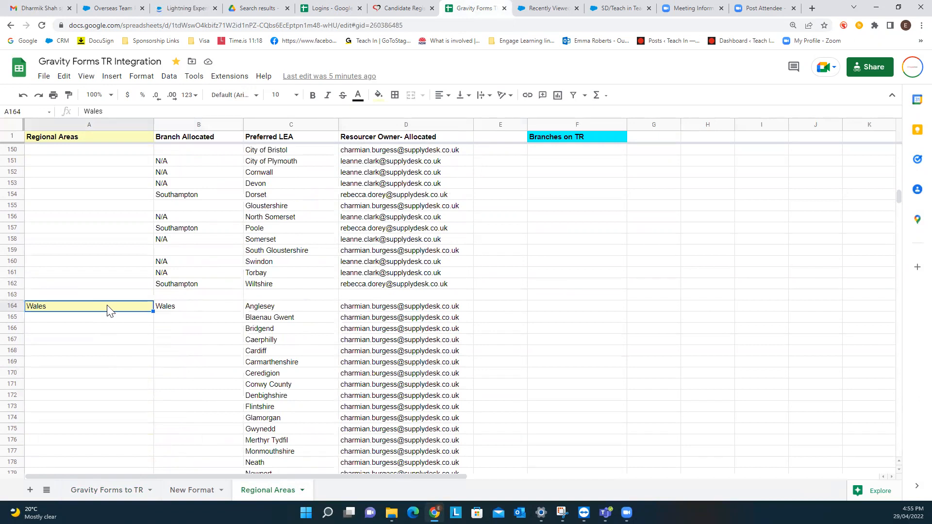
Return to the Gravity Forms to TR sheet and review the auto-populated dropdown values from Client Name through Compliance Status
left_click(110, 492)
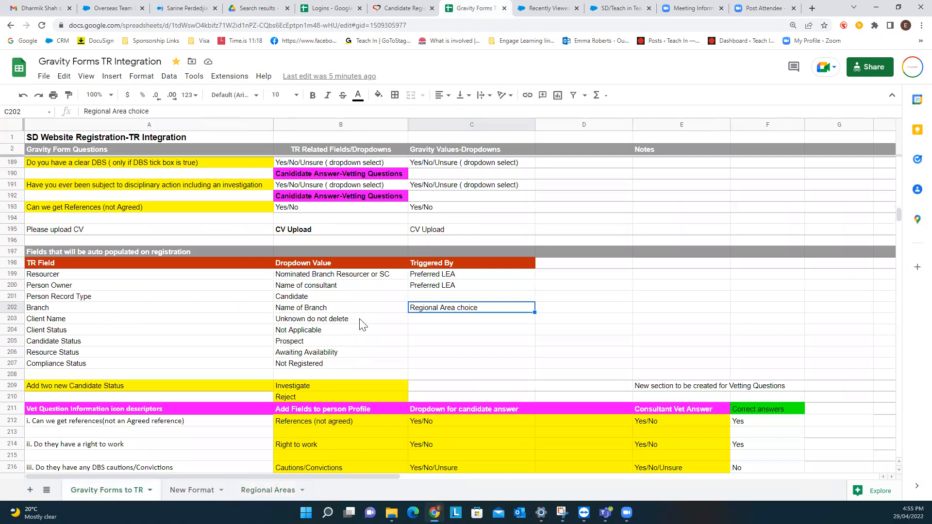
left_click(84, 324)
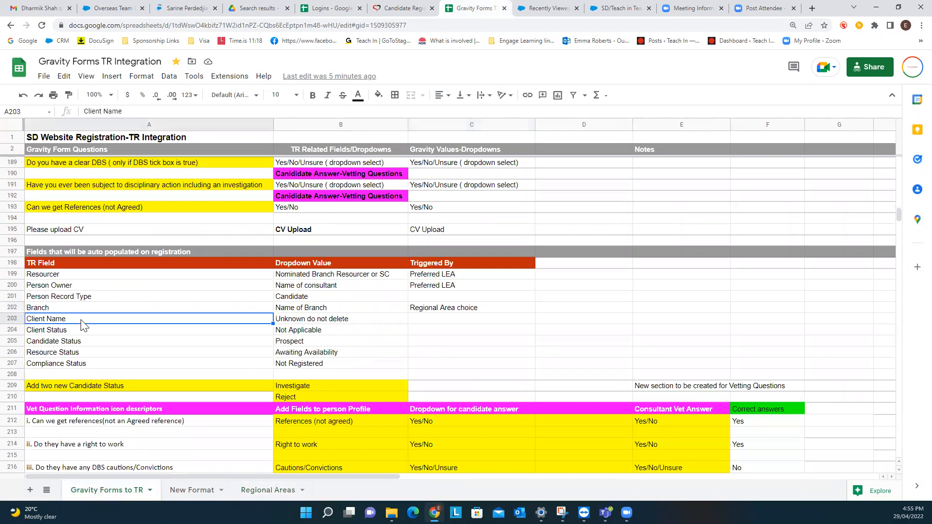
left_click(299, 320)
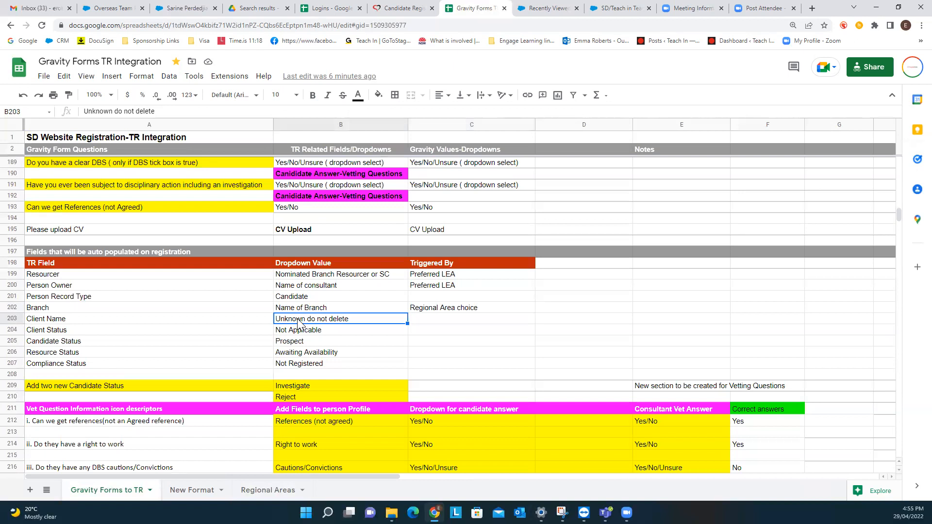
left_click(301, 332)
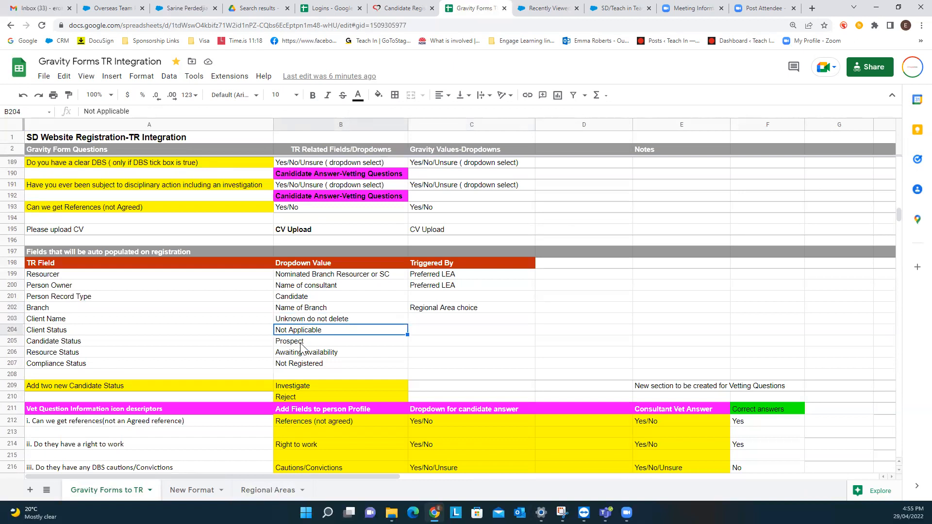
left_click(301, 344)
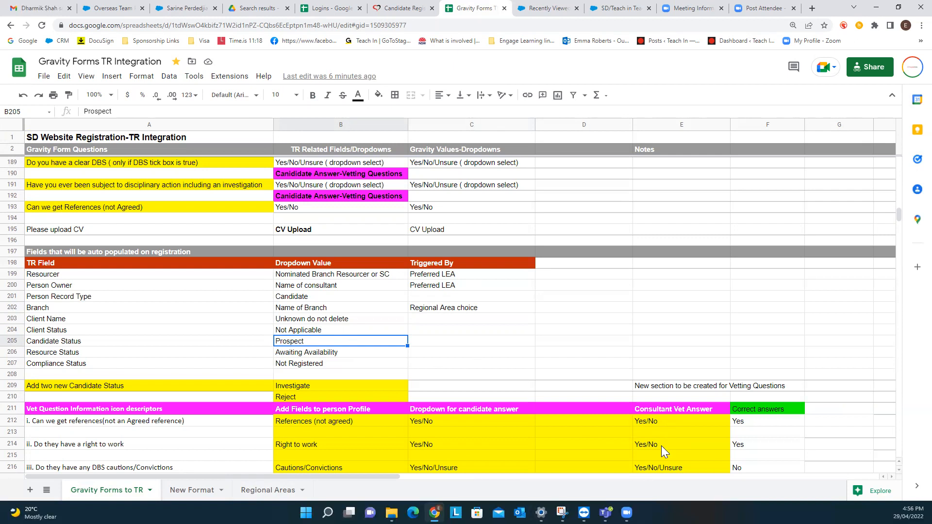
left_click(331, 353)
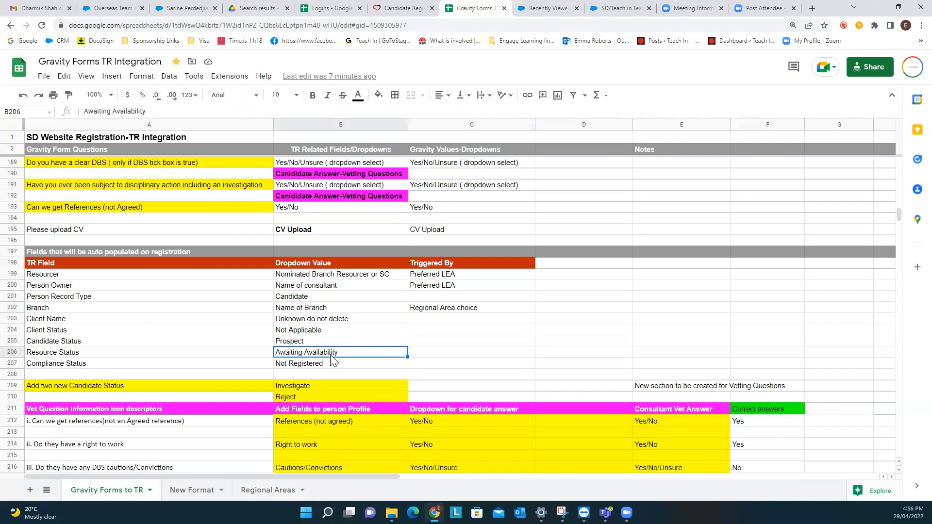
left_click(324, 370)
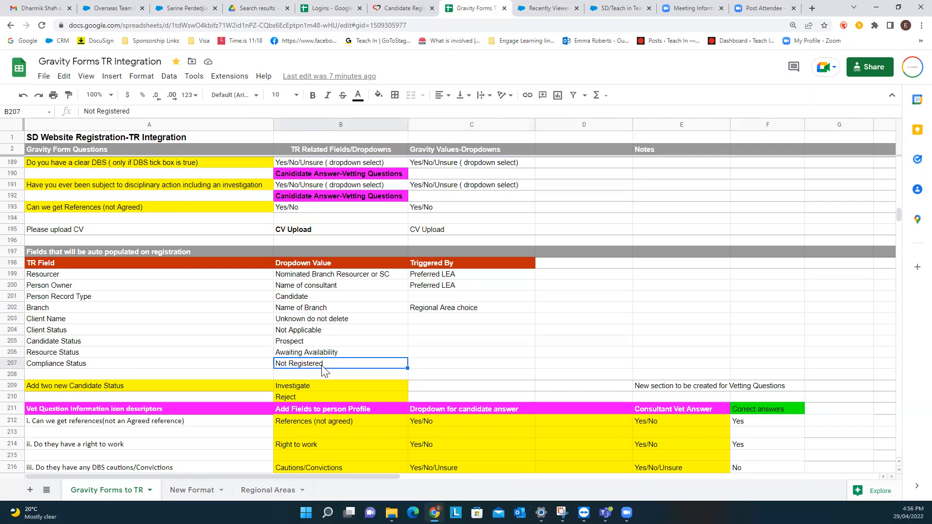
Go back to the first registration questions in the Gravity Forms to TR sheet and review their Talent Rover field mappings
scroll(324, 371, "down", 4)
scroll(326, 367, "up", 5)
scroll(324, 368, "up", 20)
scroll(324, 366, "up", 20)
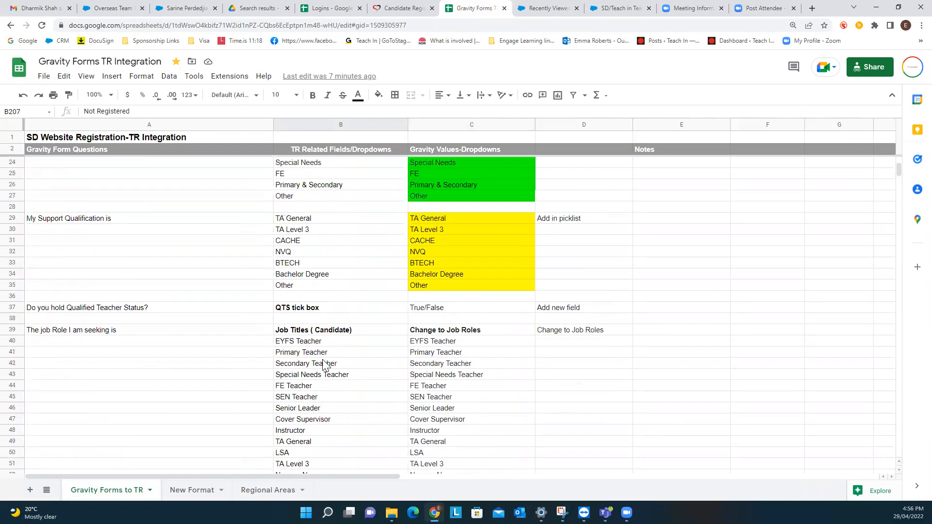
scroll(325, 367, "up", 5)
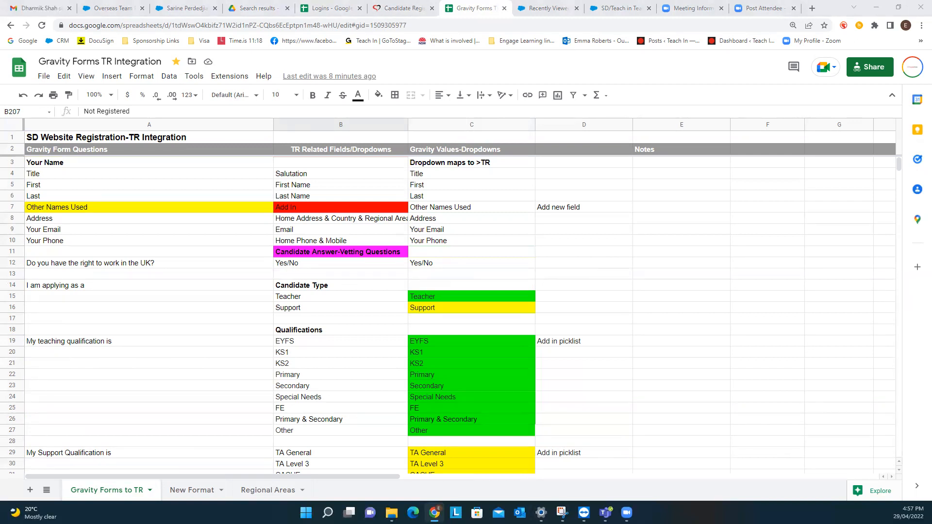
Examine the rules beneath the vetting questions that set Candidate Status to Vetted, Reject or Investigate on save
scroll(418, 281, "down", 10)
scroll(424, 286, "down", 19)
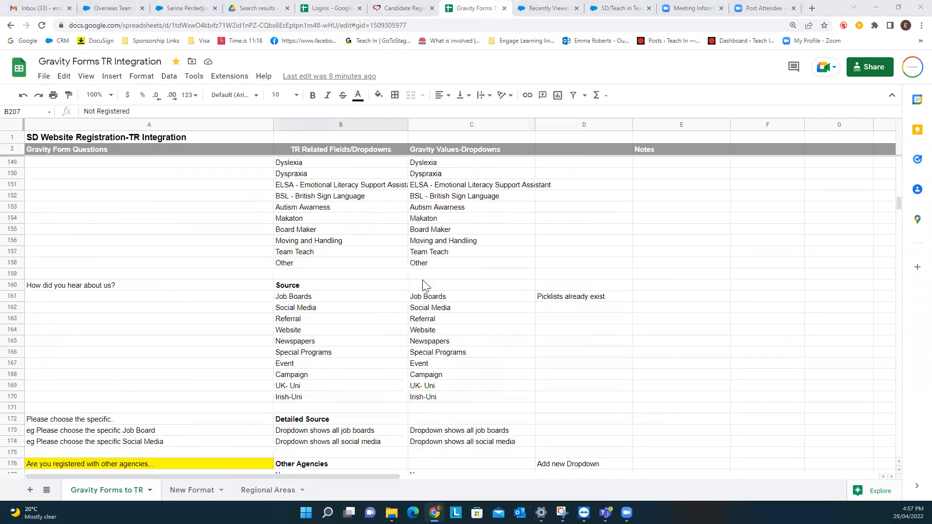
scroll(423, 281, "down", 10)
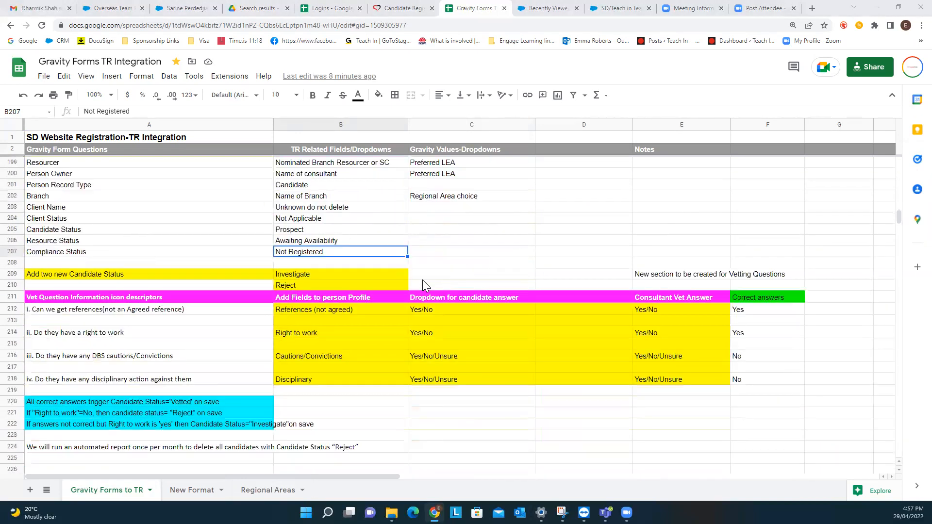
scroll(423, 280, "down", 1)
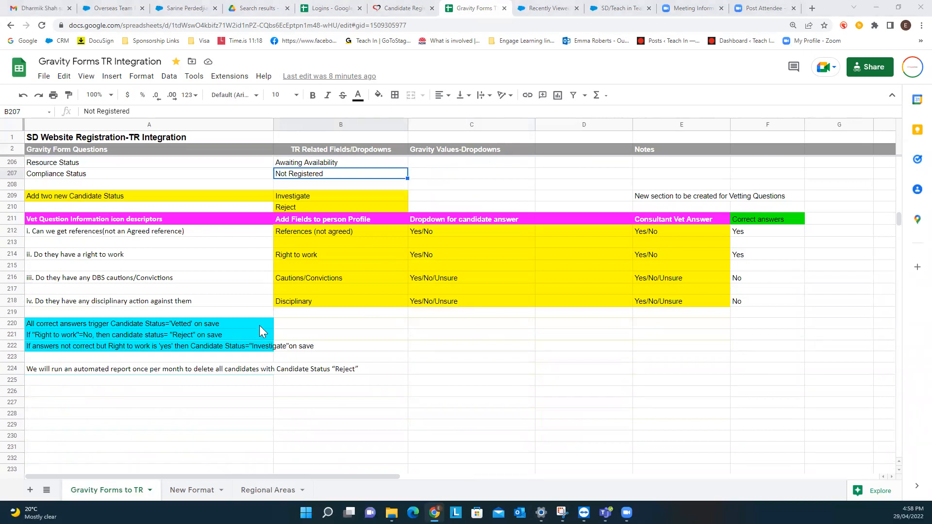
left_click_drag(260, 324, 257, 344)
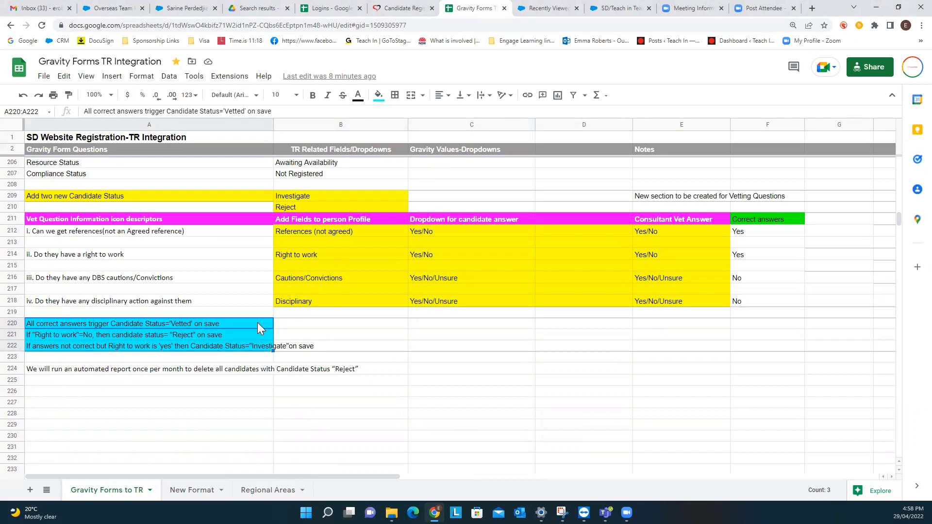
left_click(255, 337)
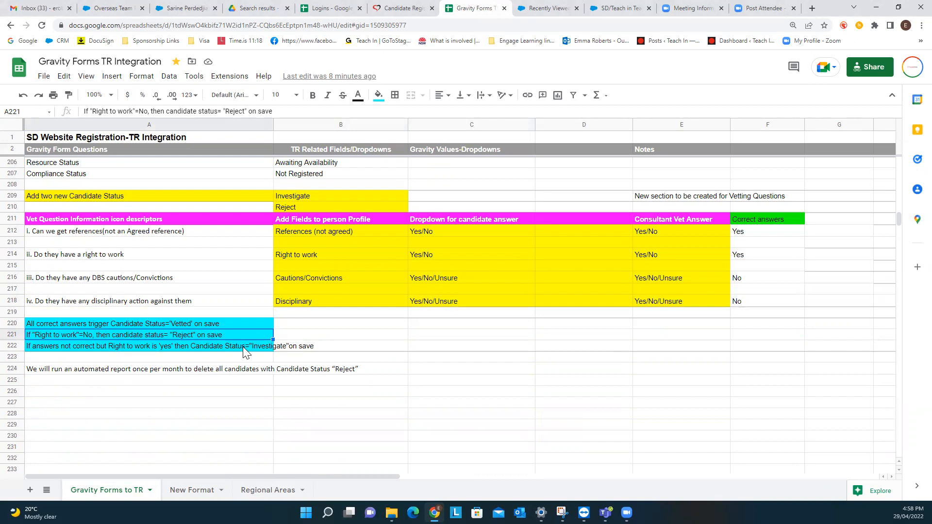
left_click(244, 347)
left_click(250, 324)
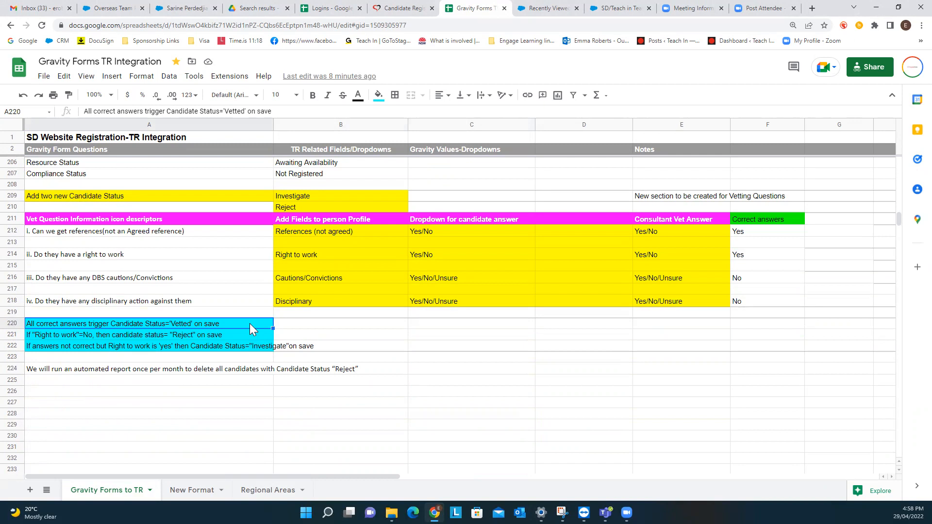
left_click_drag(250, 334, 245, 347)
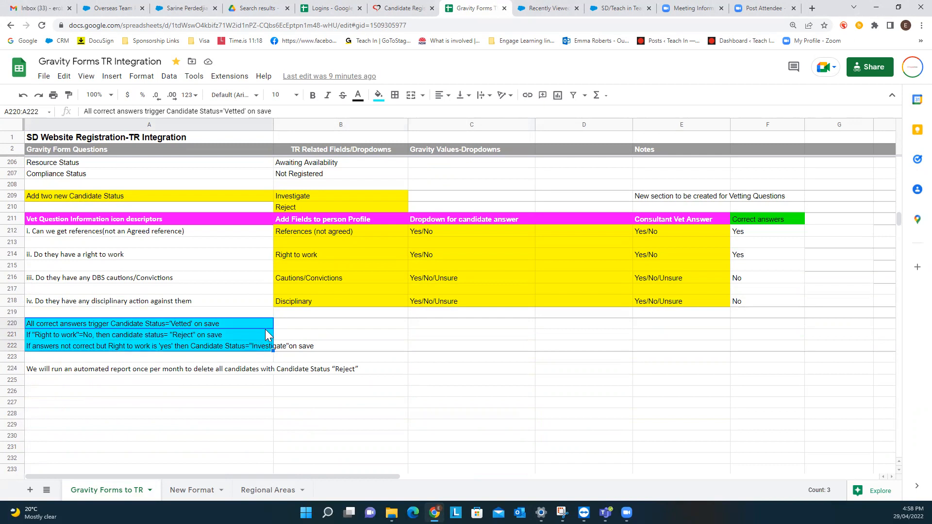
left_click(319, 338)
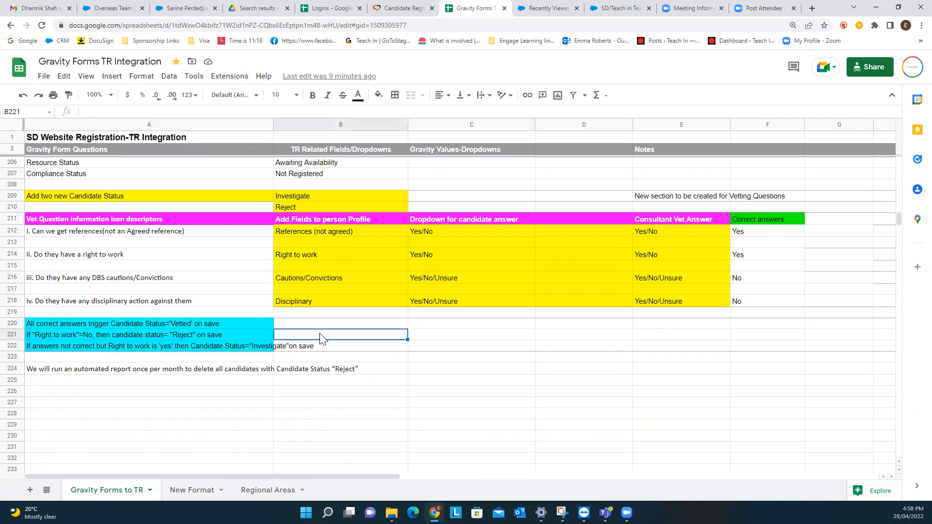